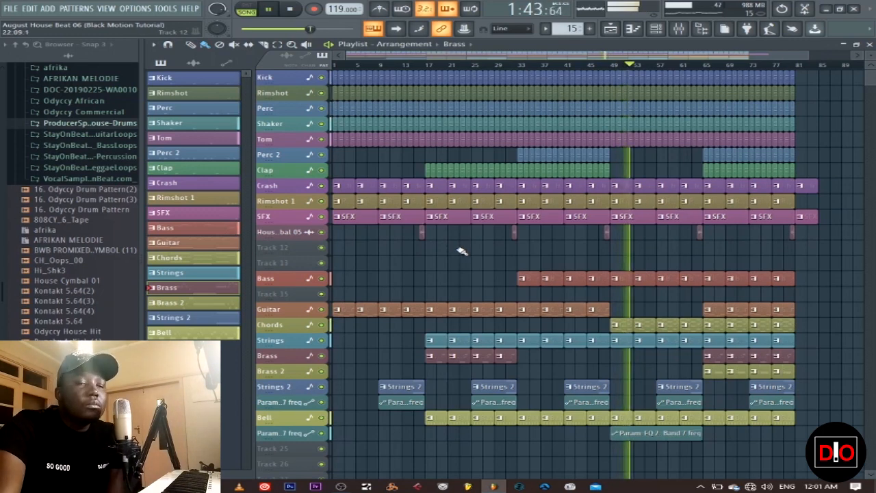
Step: Select the Chords pattern, view the mixer levels and the playlist while the song plays, and stop playback
left_click(619, 325)
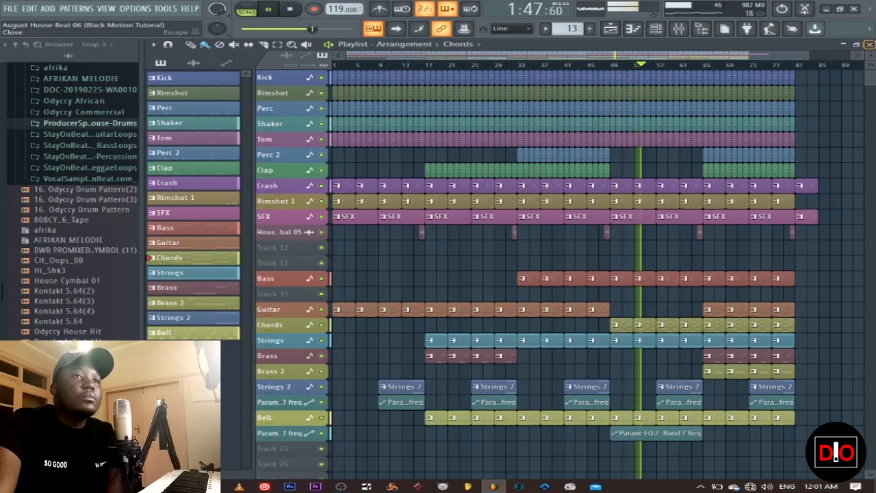
left_click(869, 44)
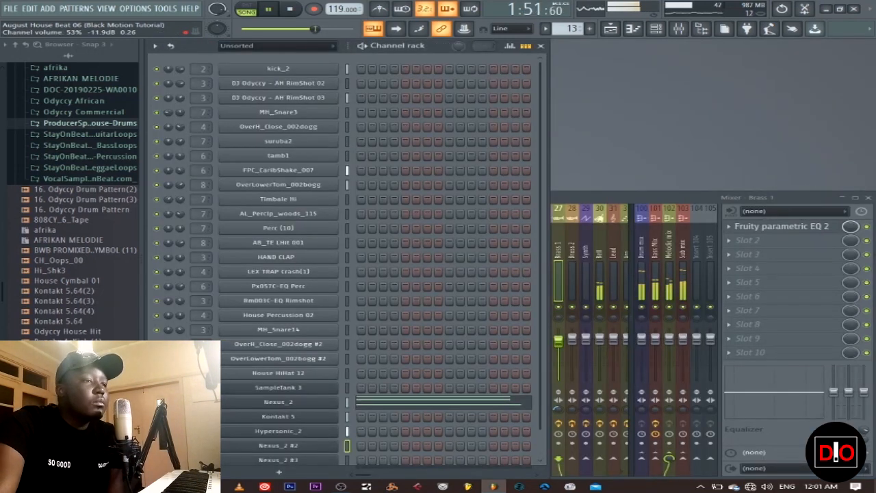
left_click(670, 202)
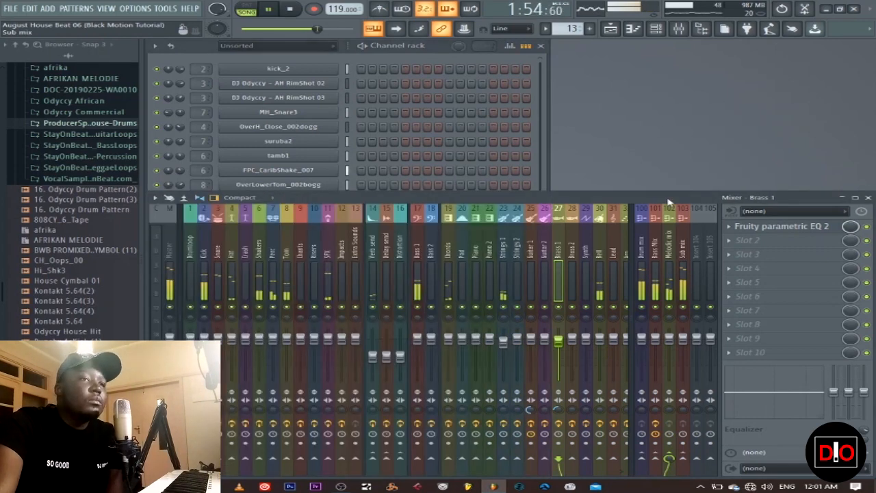
left_click(611, 28)
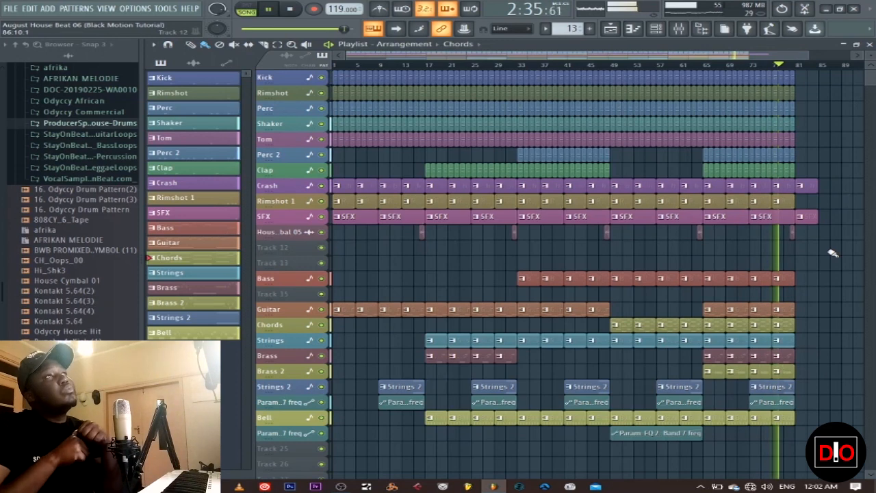
left_click(297, 8)
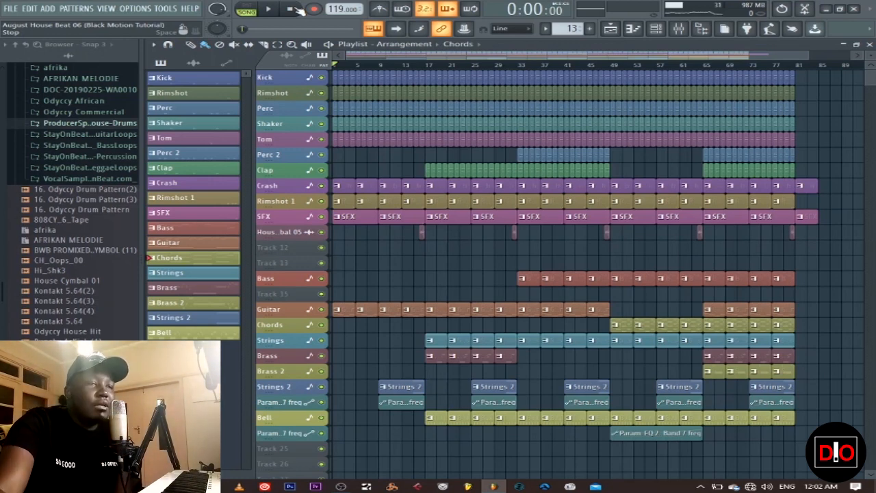
Step: Select the Kick pattern, switch playback to pattern mode, and audition the kick on its own in the channel rack
left_click(183, 81)
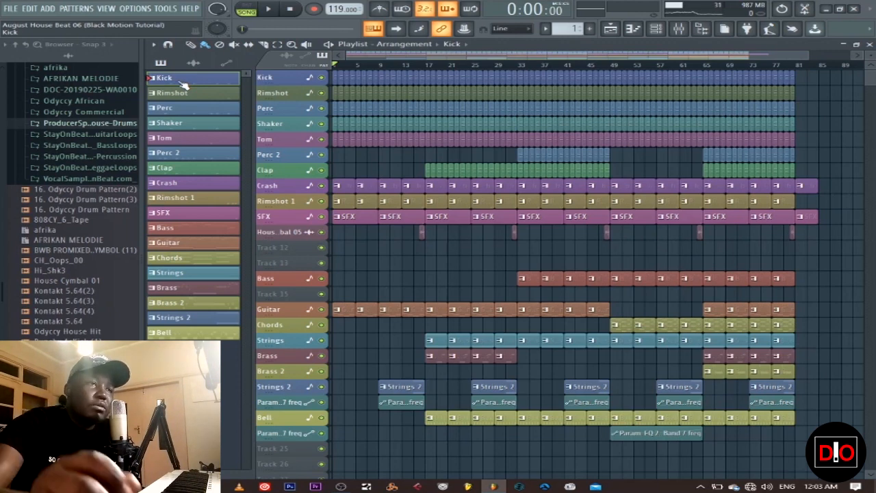
left_click(869, 44)
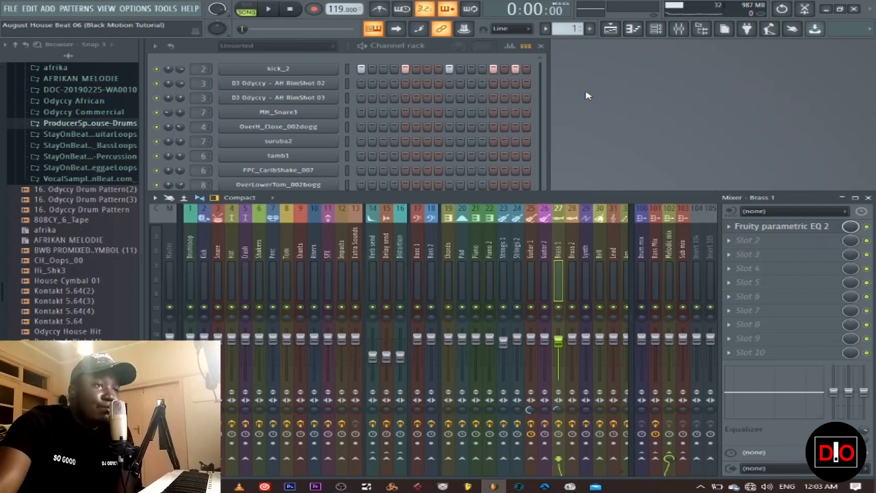
left_click(543, 110)
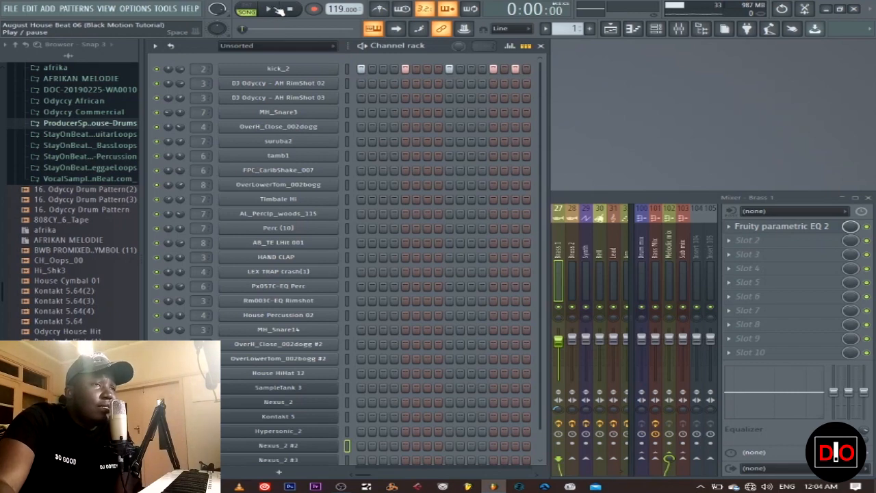
left_click(248, 10)
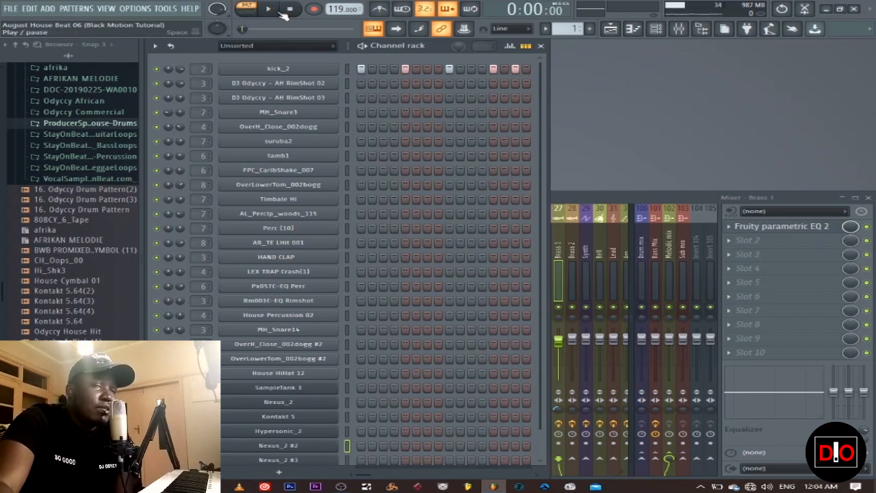
left_click(275, 11)
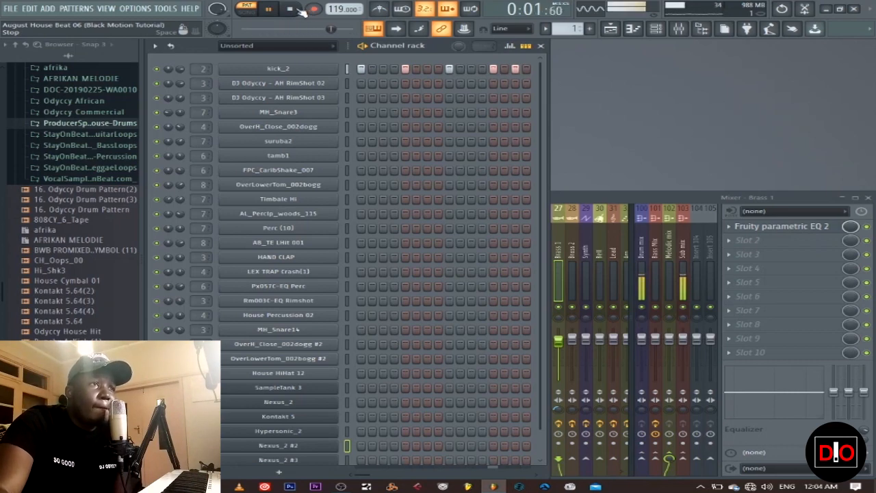
left_click(301, 11)
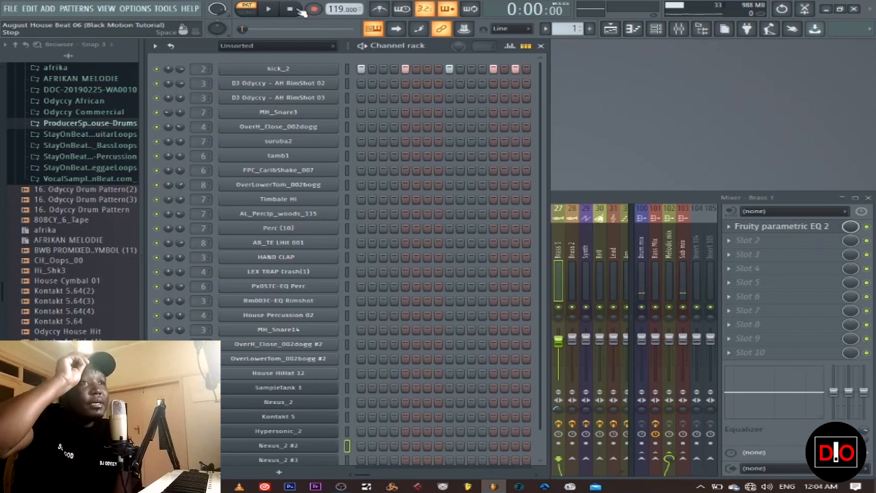
Step: Switch to pattern 2, select the DJ Odyccy - AH RimShot 02 channel, and audition the rimshot pattern
key("KP_Add")
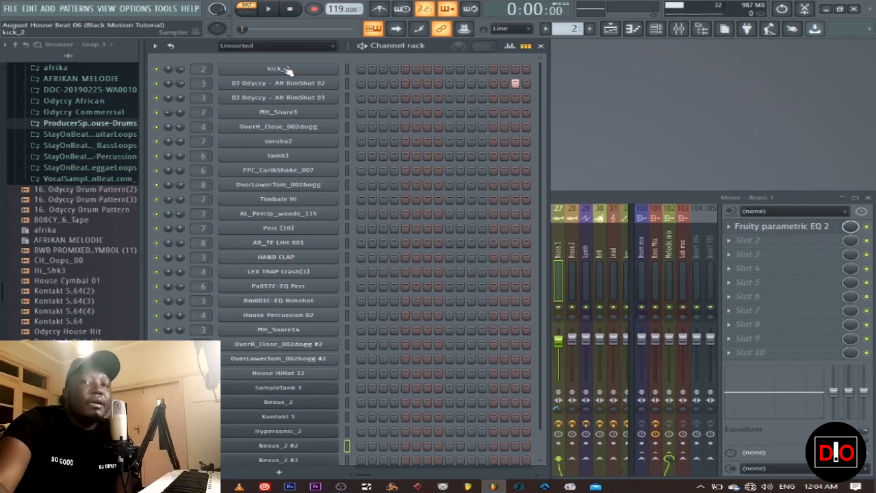
left_click(348, 83)
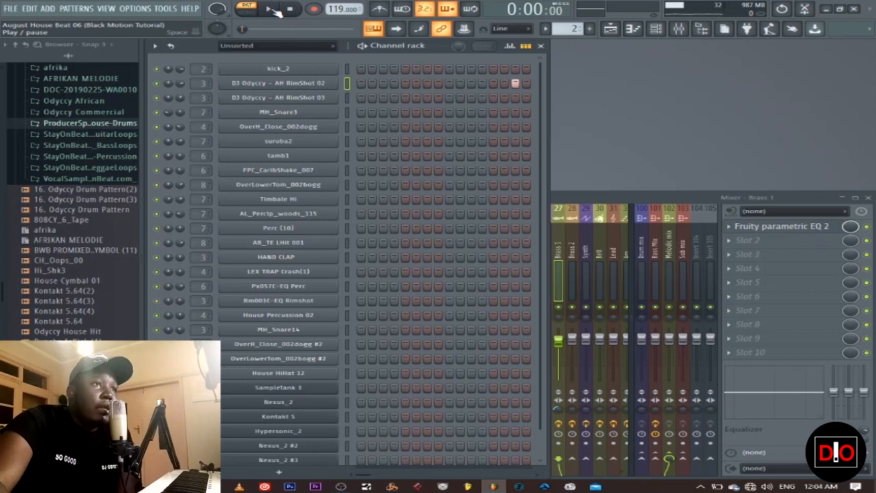
left_click(273, 9)
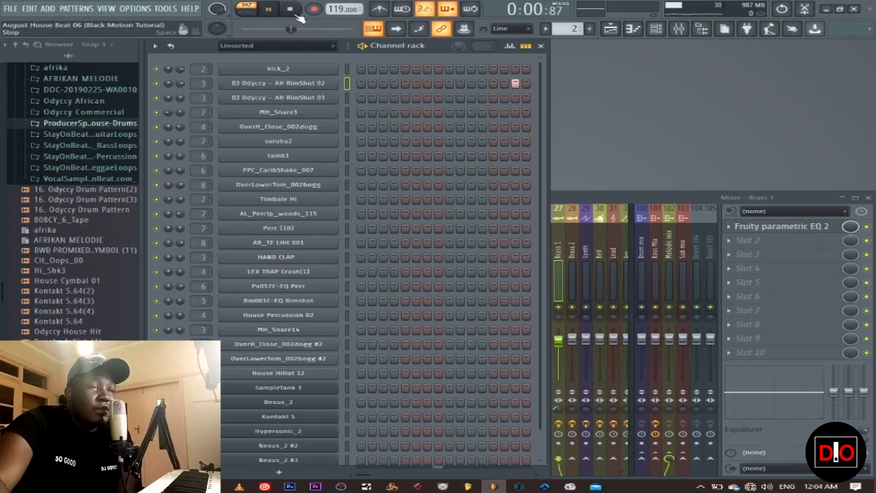
left_click(290, 9)
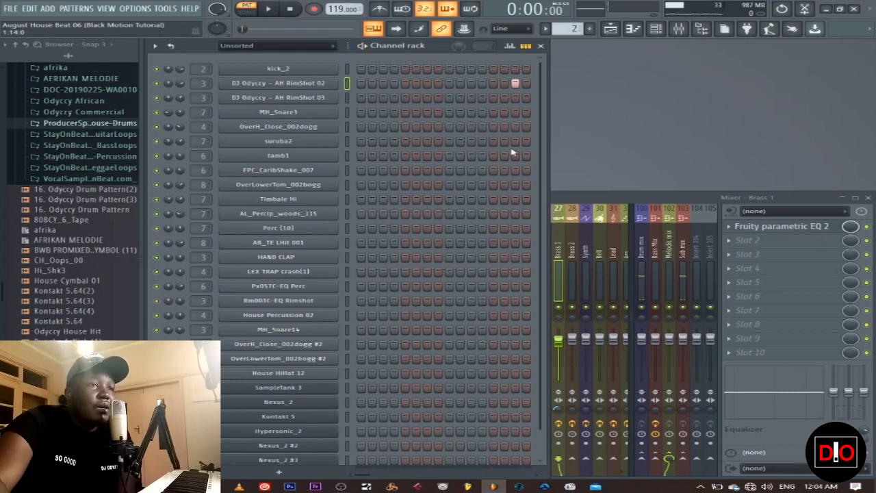
Step: Inspect the Snare mixer track's routing to the Verb send and play the rimshot pattern through it
double_click(589, 197)
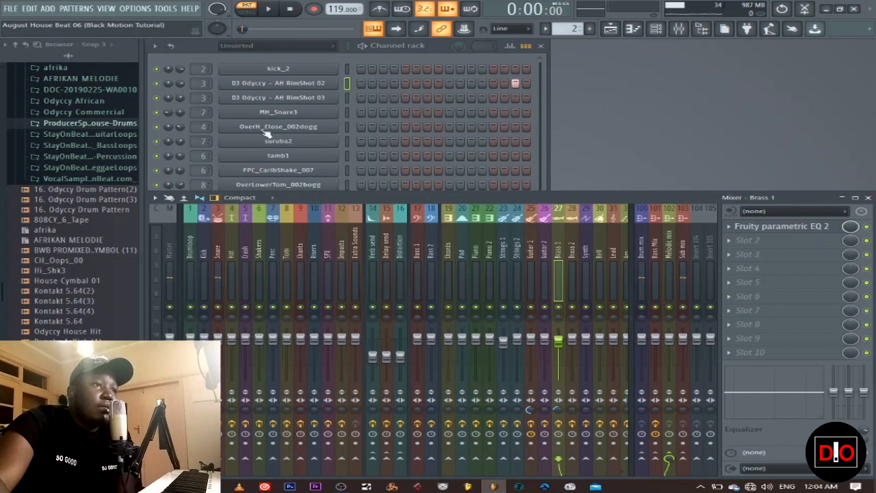
left_click(219, 250)
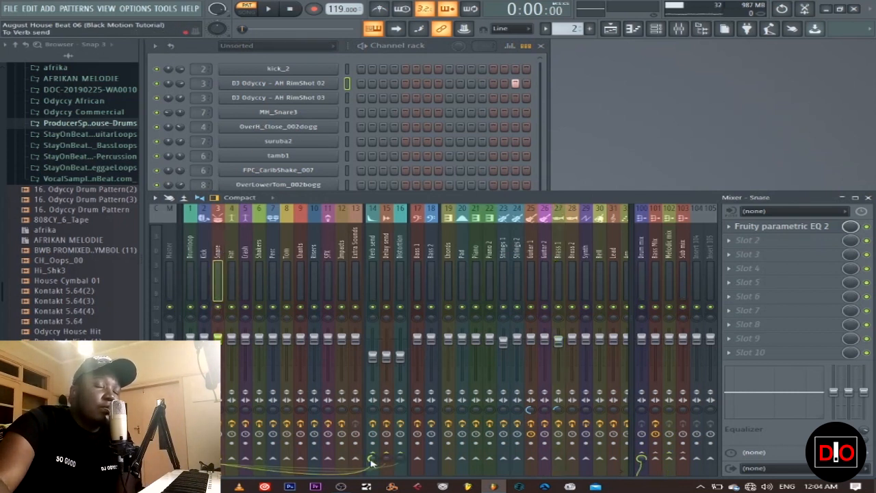
left_click(268, 9)
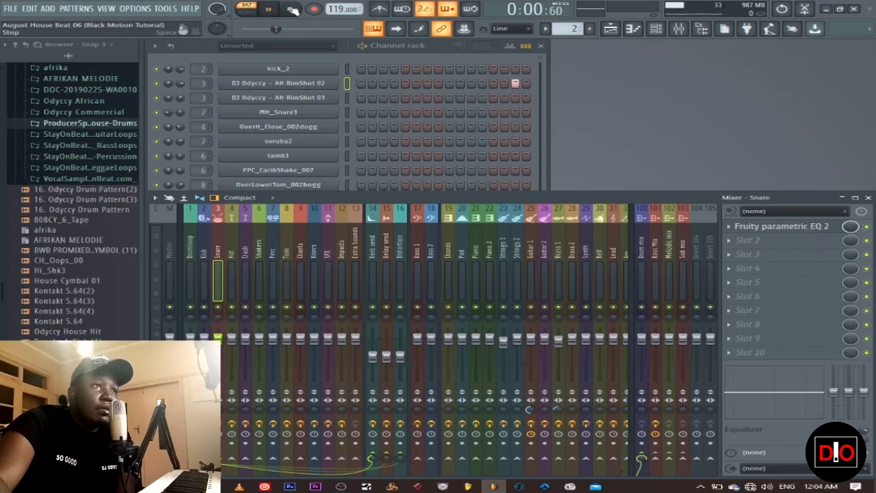
left_click(292, 9)
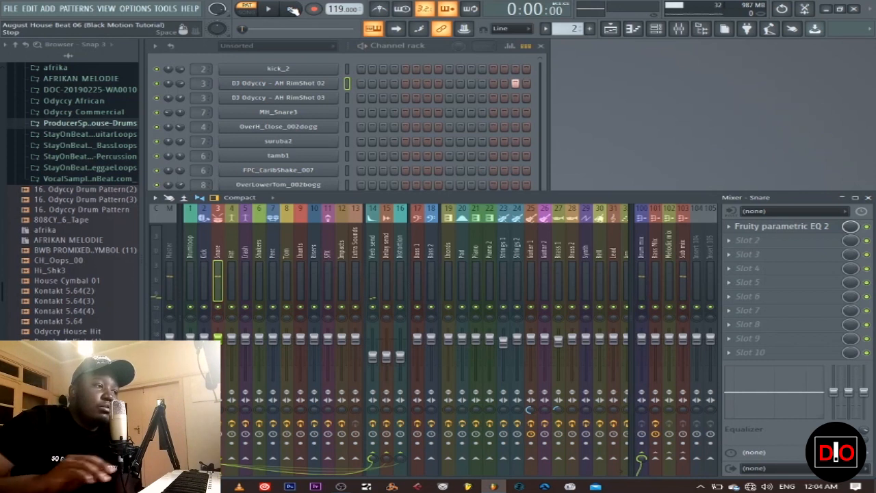
Step: Switch to pattern 3, check the Perc pattern in the playlist, and audition it with the full channel rack showing
key("KP_Add")
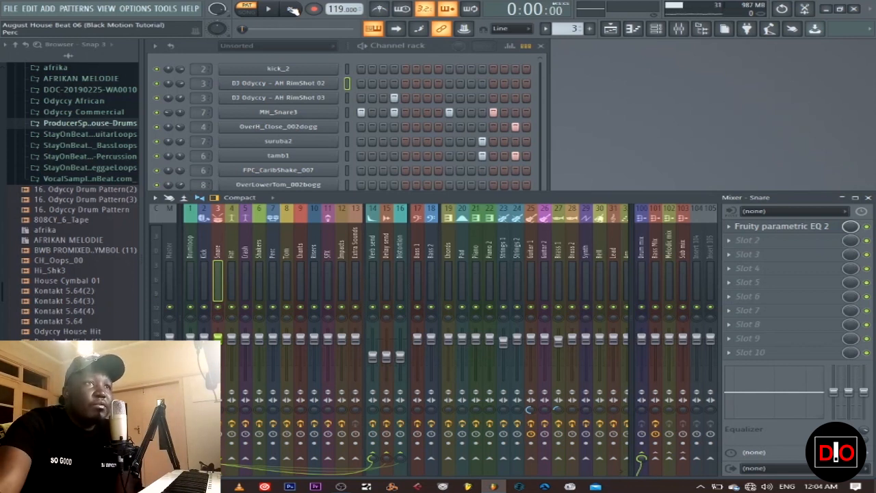
left_click(610, 28)
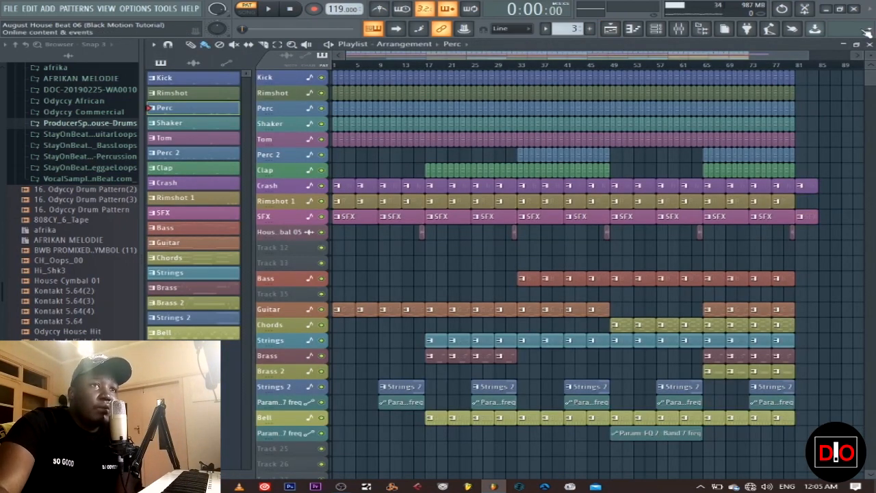
left_click(870, 44)
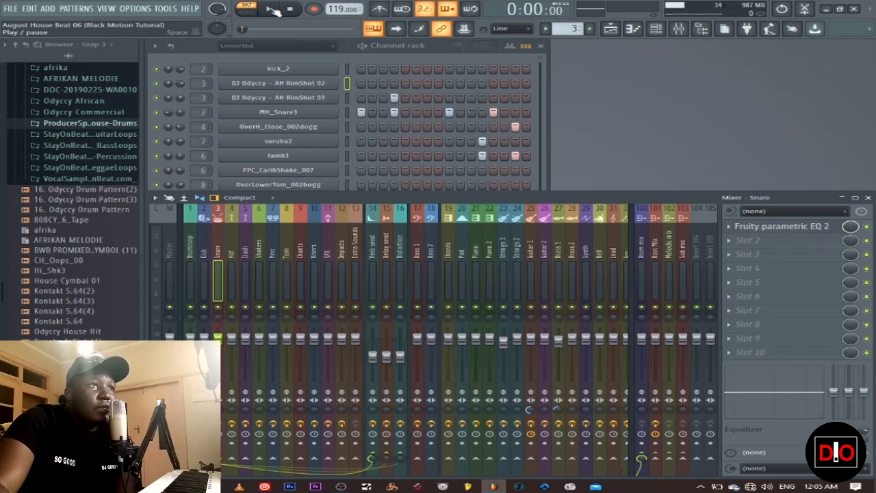
left_click(273, 12)
left_click(546, 128)
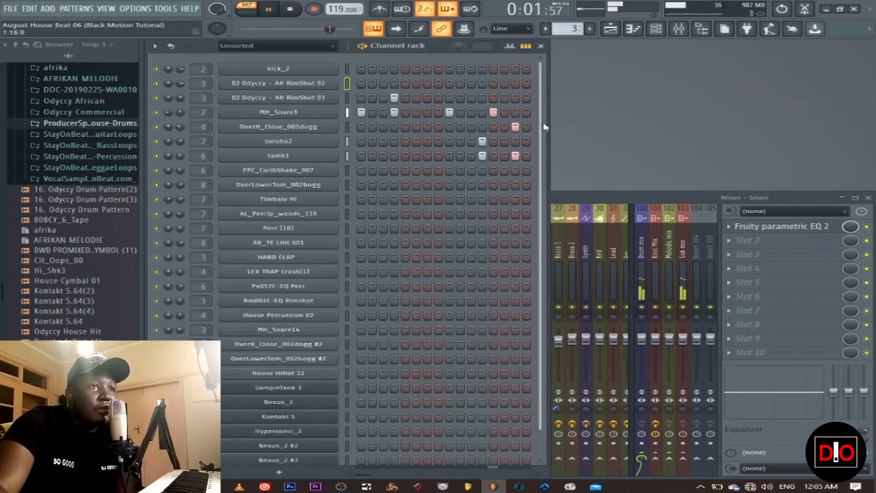
left_click(294, 9)
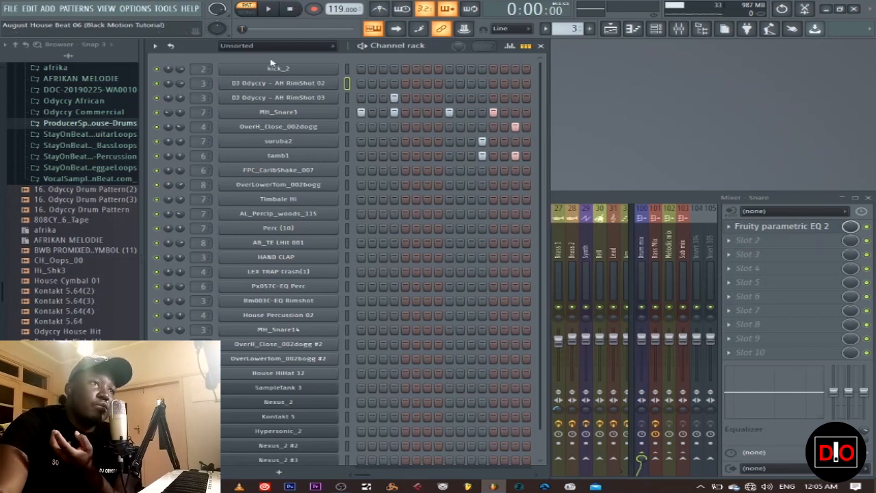
Step: Mute MH_Snare3, OverH_Close_002dogg, suruba2 and tamb1, and audition the Perc pattern with only AH RimShot 03 sounding
left_click(347, 113)
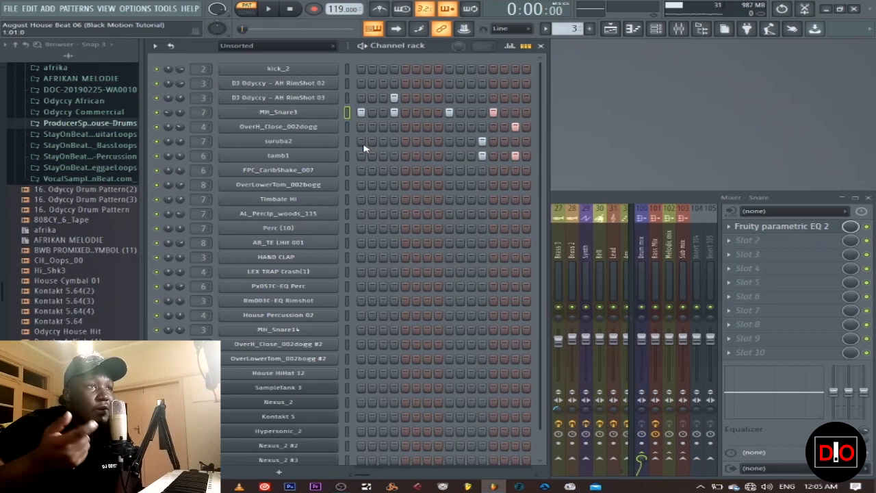
left_click(157, 112)
left_click(157, 141)
left_click(157, 155)
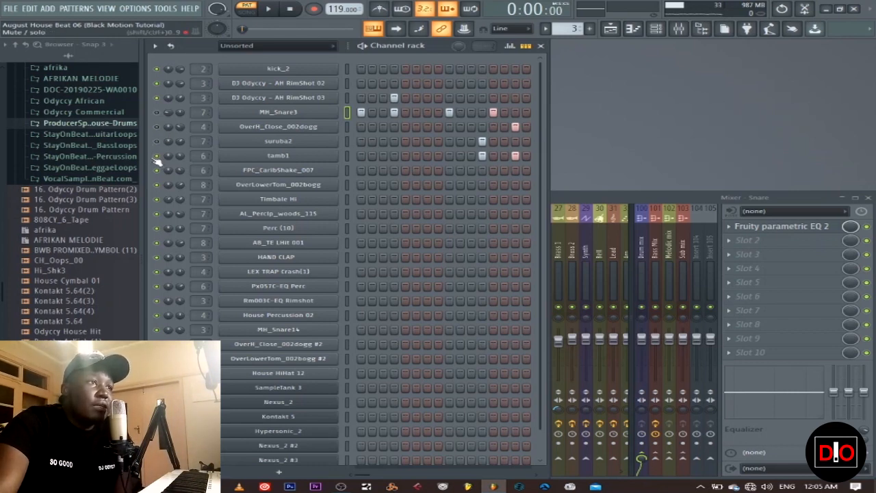
left_click(277, 12)
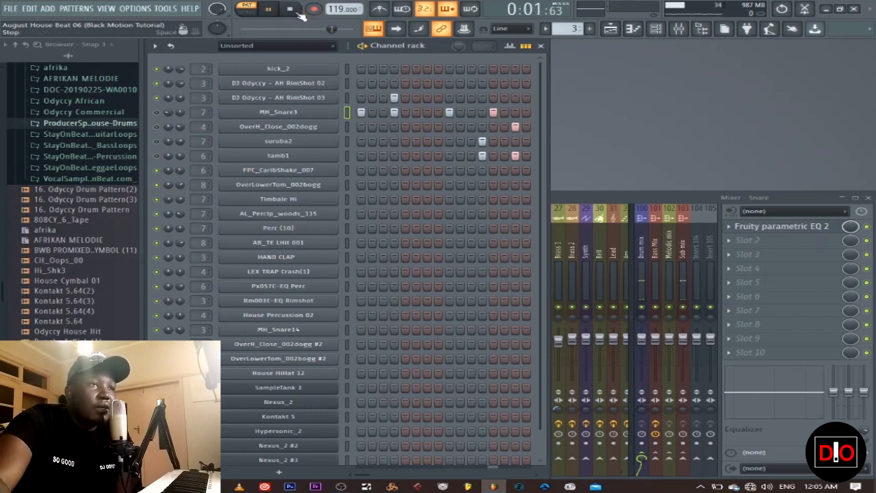
left_click(290, 9)
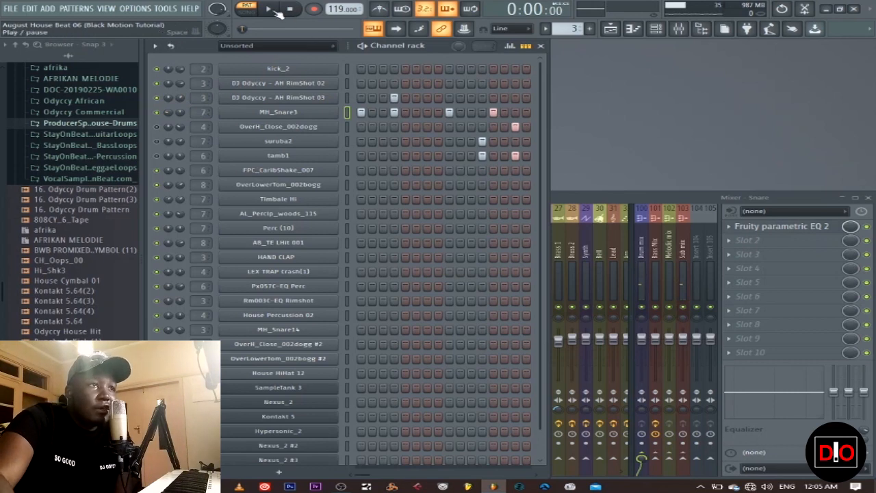
Step: Audition the Perc pattern twice with MH_Snare3 unmuted alongside AH RimShot 03
left_click(277, 12)
left_click(291, 9)
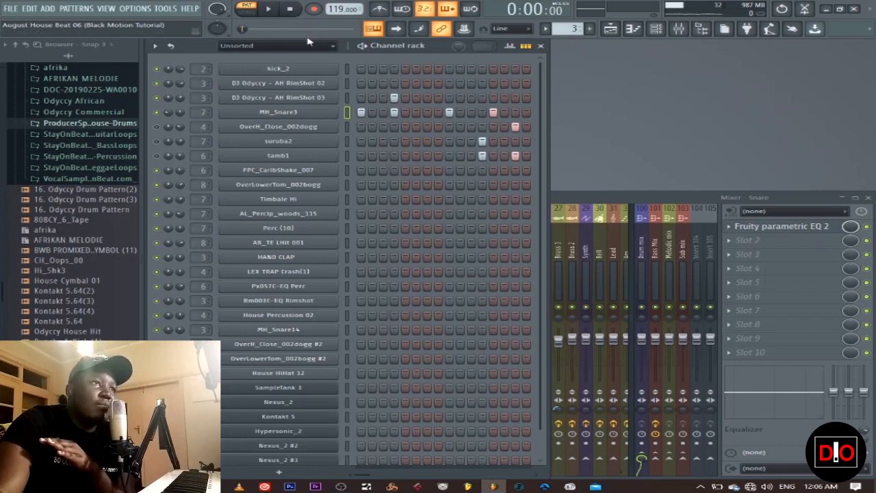
left_click(269, 13)
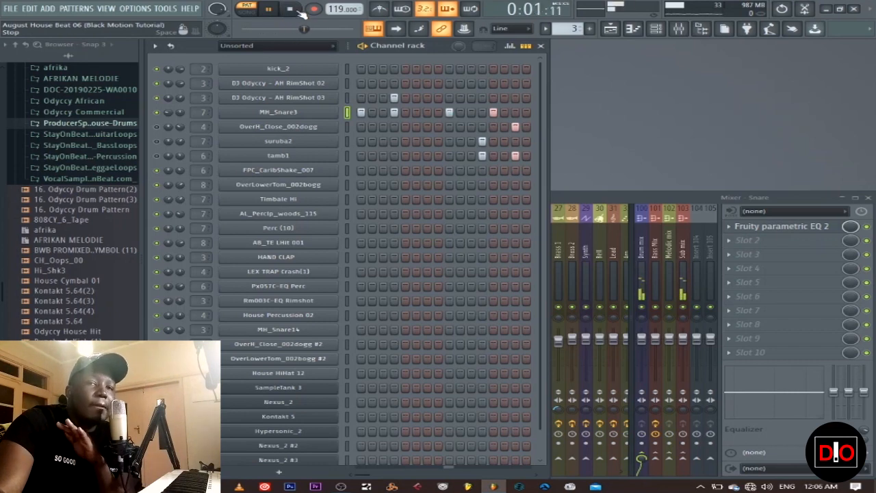
left_click(293, 10)
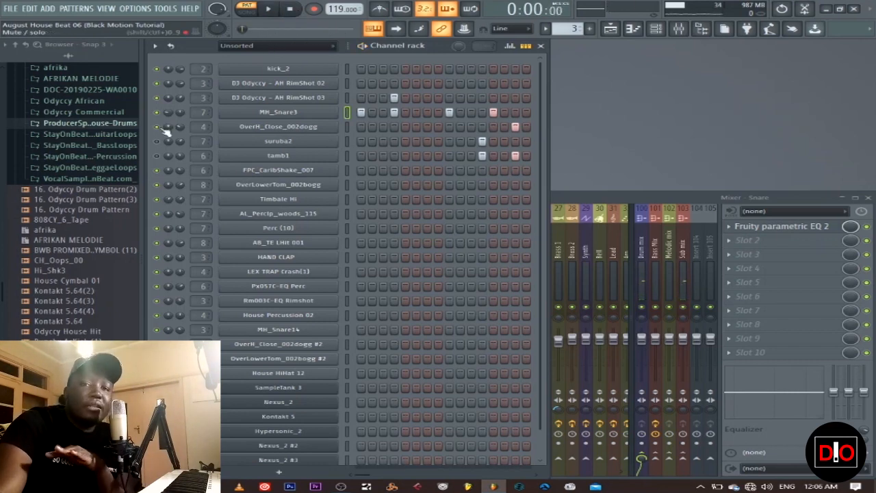
Step: Audition the Perc pattern with OverH_Close_002dogg unmuted, and play it again with suruba2 also unmuted
left_click(270, 10)
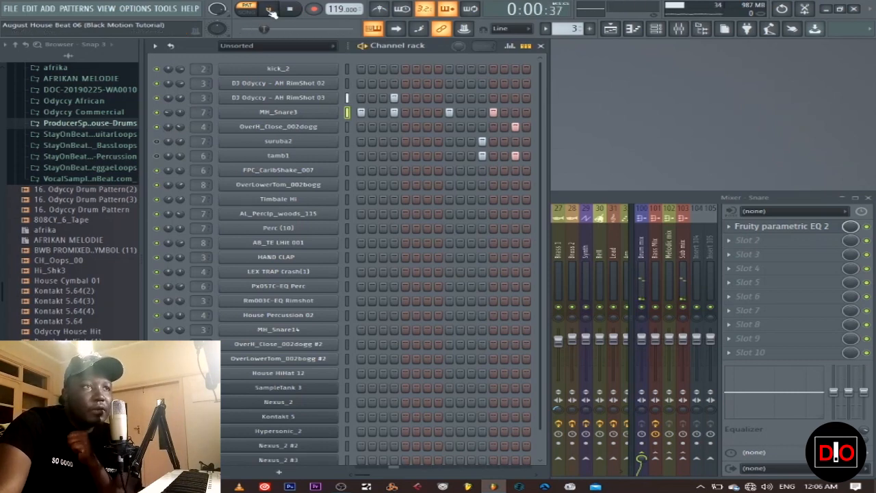
left_click(289, 9)
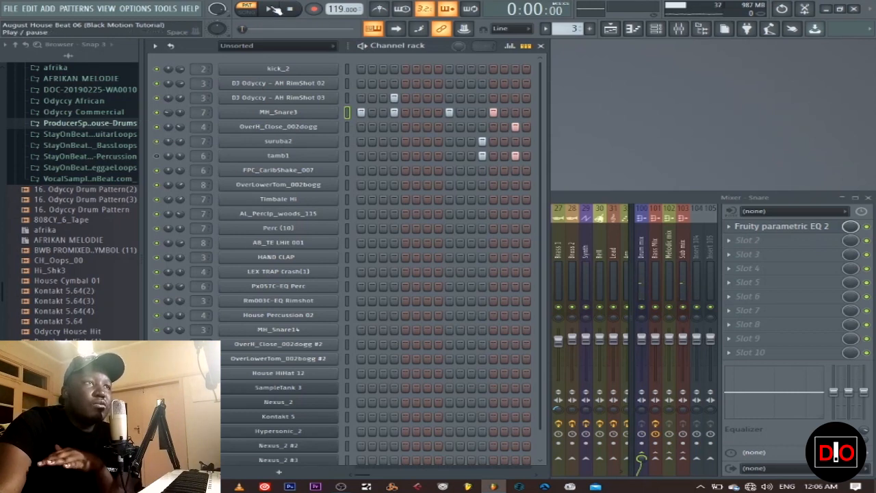
left_click(273, 9)
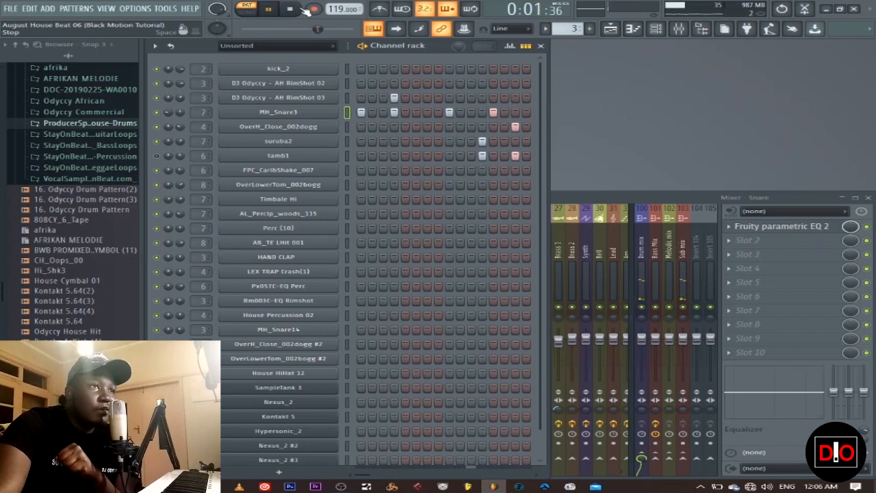
left_click(305, 10)
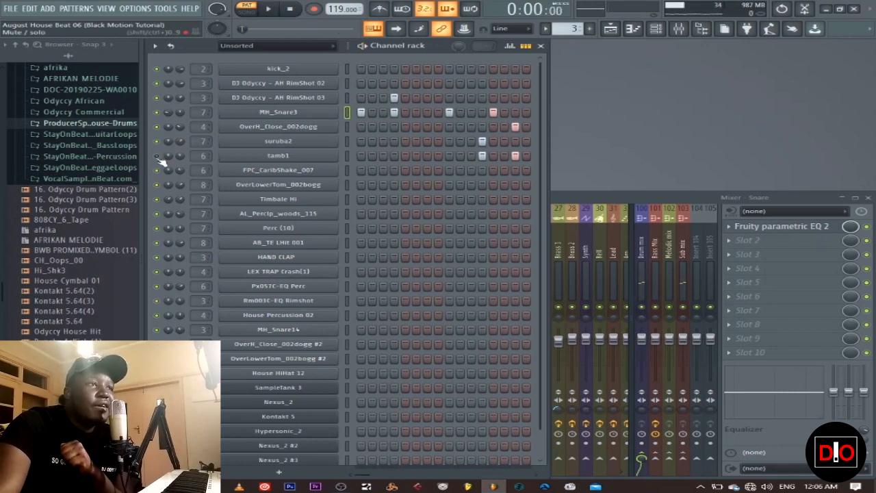
Step: Audition the Perc pattern with tamb1 unmuted alongside all its other layers
left_click(269, 10)
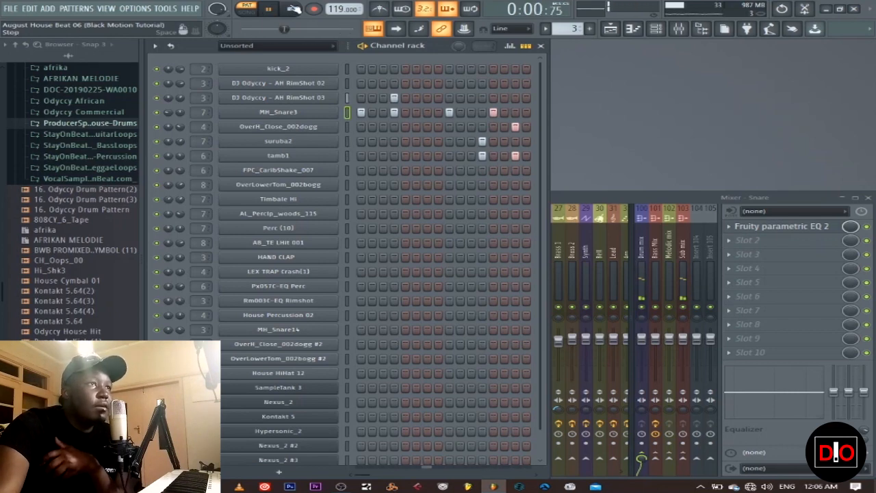
left_click(297, 14)
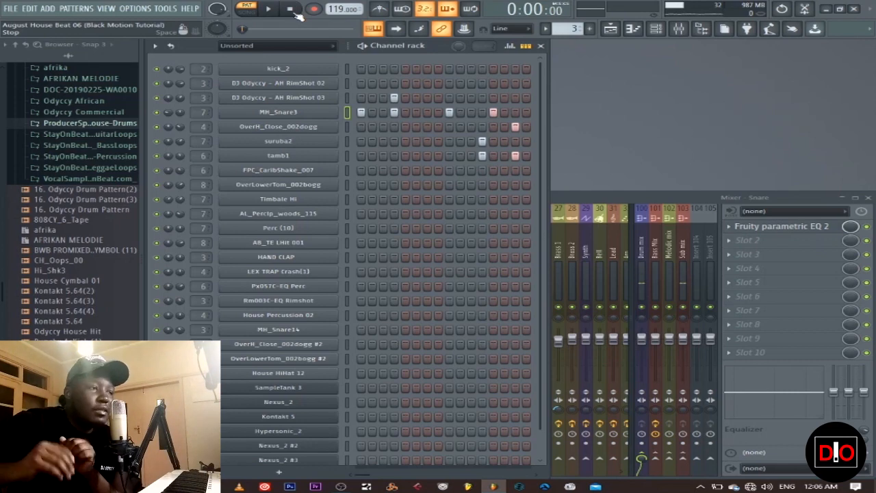
Step: Switch to pattern 4, Shaker, select the FPC_CaribShake_007 channel, and audition the pattern
key("KP_Add")
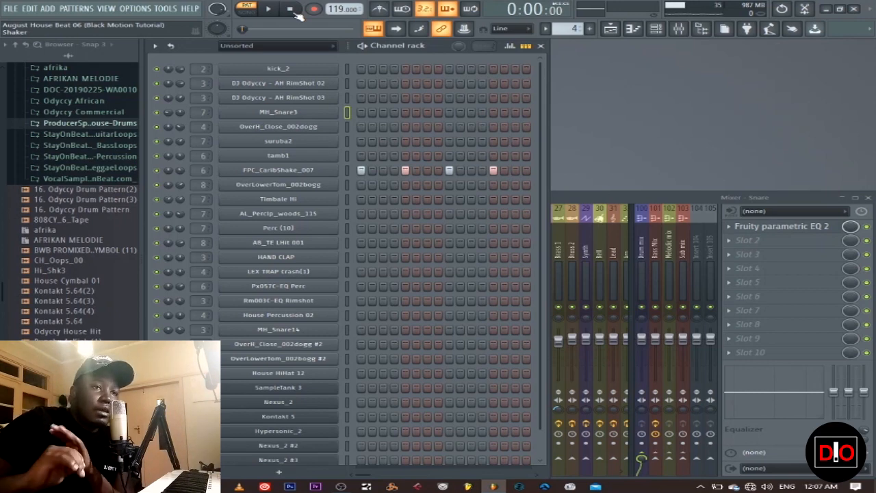
left_click(348, 170)
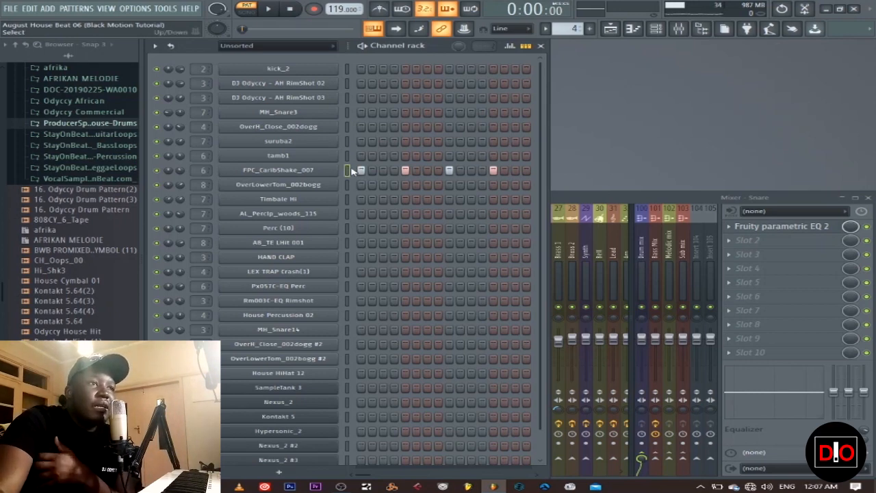
left_click(267, 8)
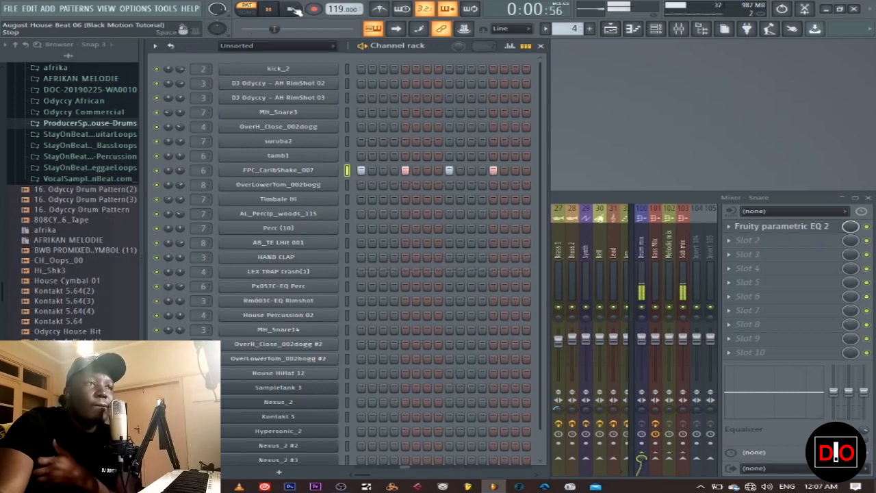
left_click(293, 10)
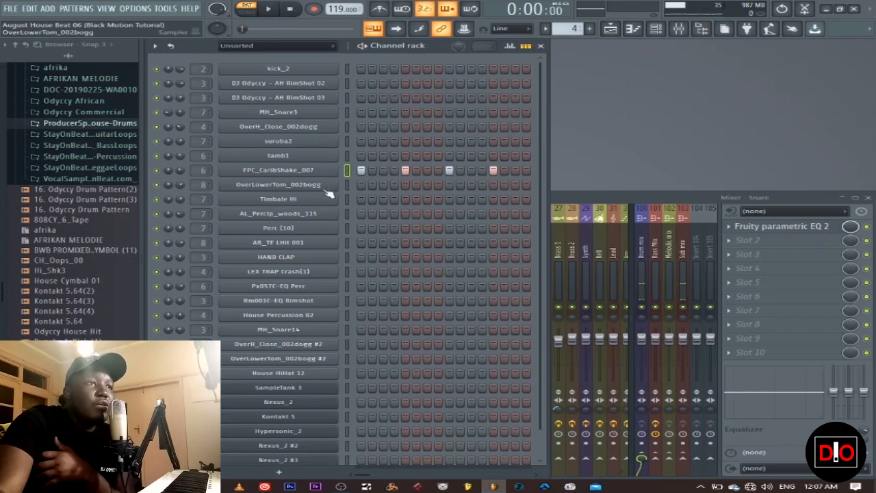
Step: Open the FPC_CaribShake_007 channel settings, set the echo delay feedback to 20% while the Shaker pattern plays, and close the settings
left_click(287, 174)
left_click_drag(391, 136, 410, 213)
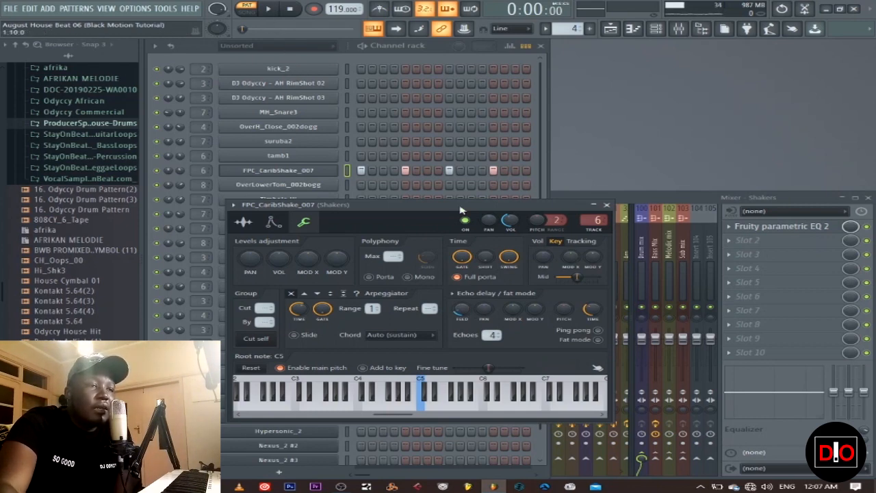
key("space")
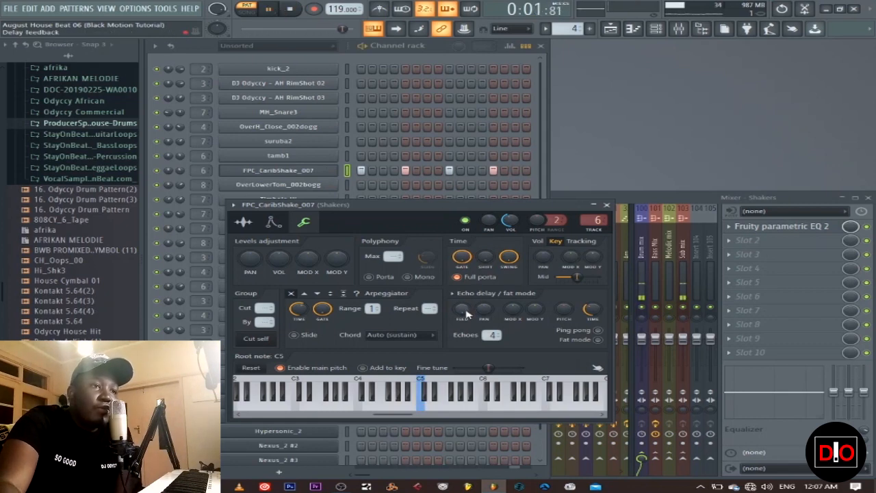
left_click_drag(465, 312, 466, 330)
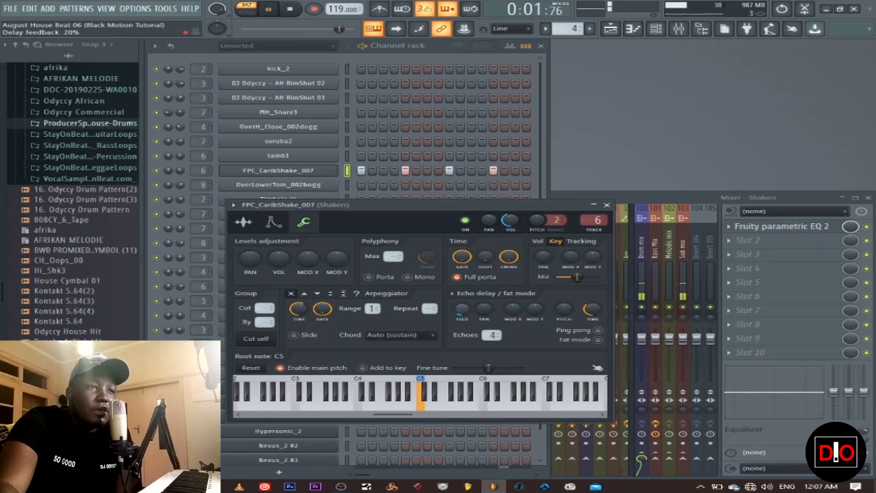
left_click(607, 205)
left_click(300, 9)
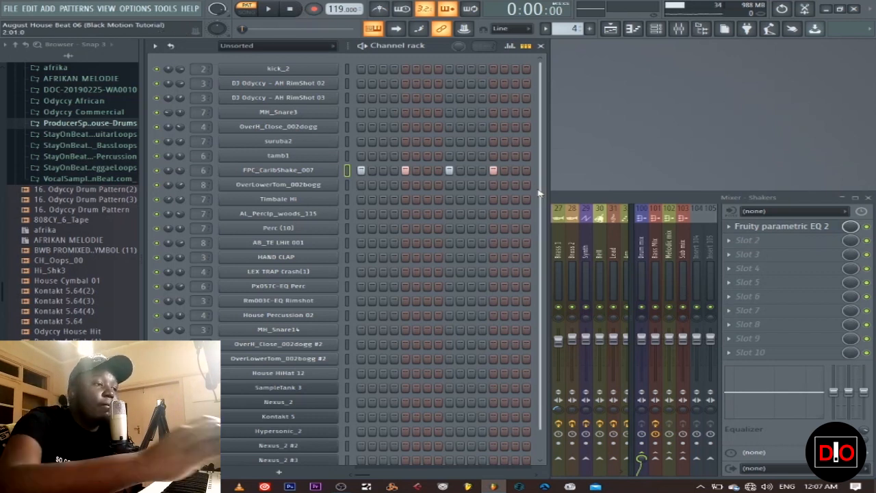
Step: Switch to pattern 5, Tom, select the OverLowerTom_002bogg channel, and audition the pattern twice
key("KP_Add")
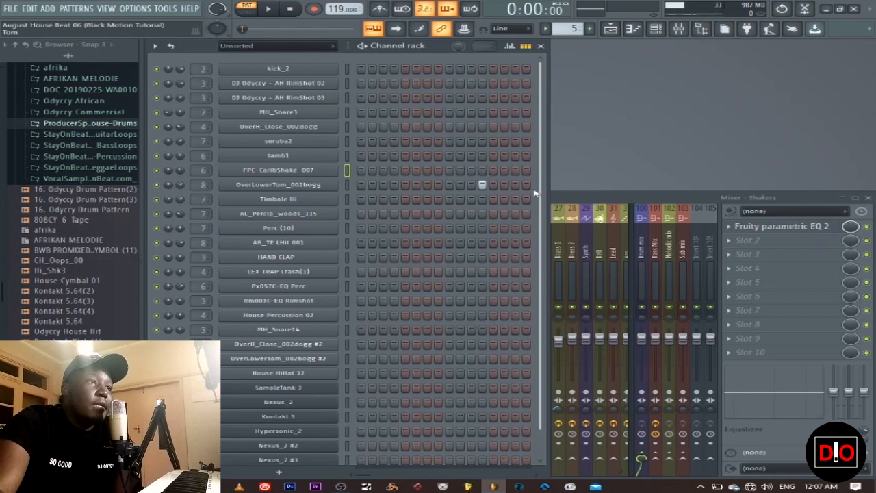
left_click(347, 184)
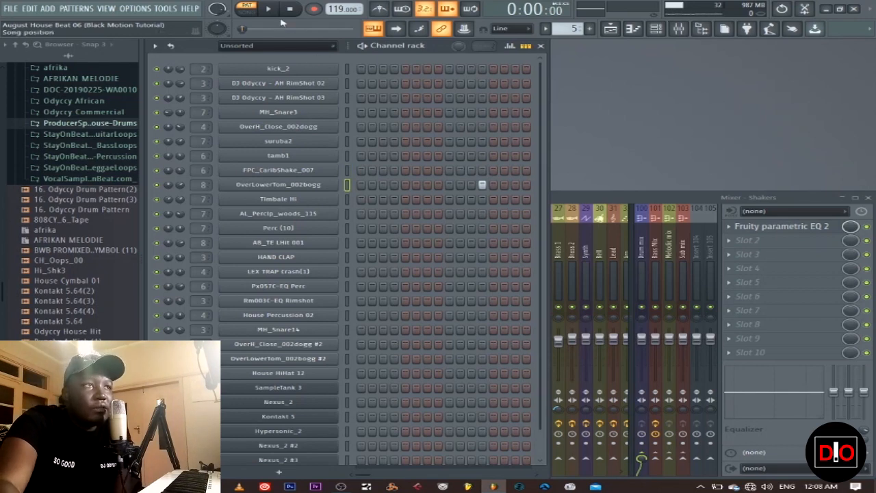
left_click(269, 10)
left_click(299, 12)
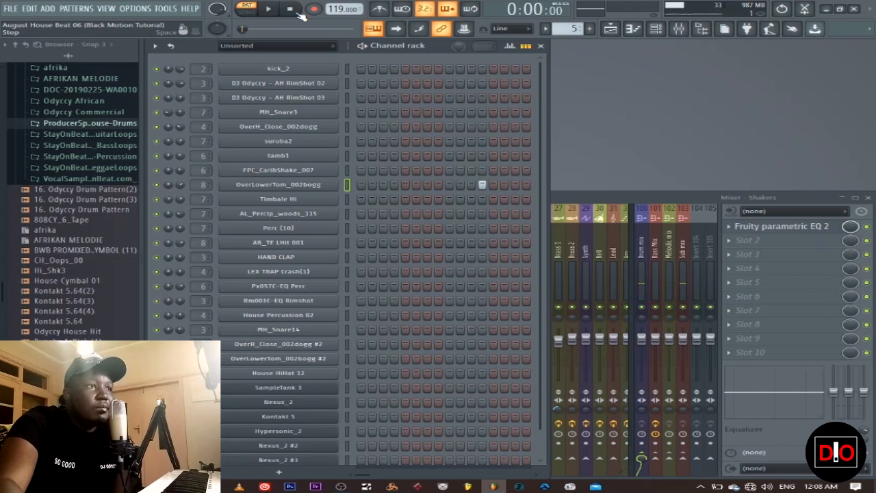
left_click(269, 9)
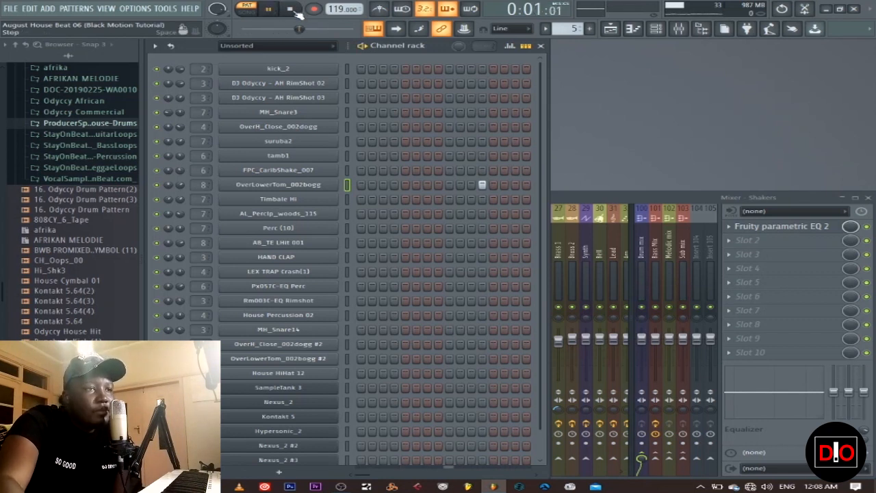
left_click(299, 12)
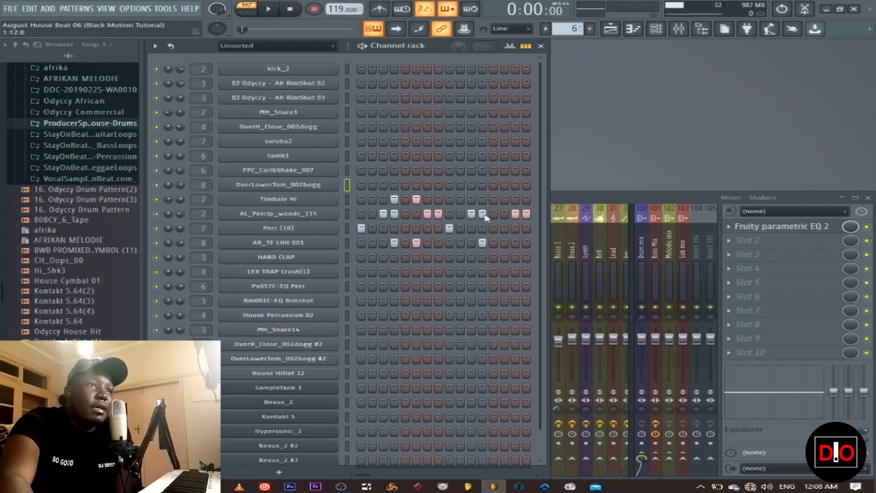
Step: Check pattern 6 in the playlist and audition it with all four of its percussion layers sounding
left_click(610, 28)
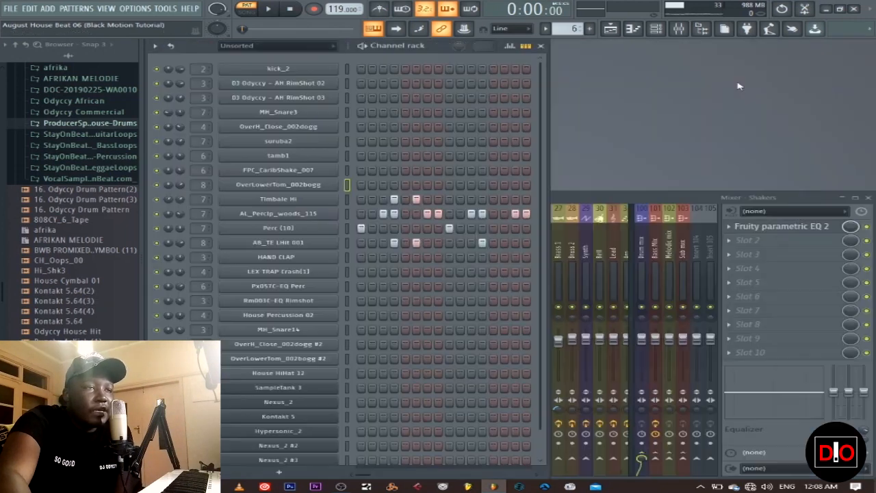
left_click(870, 44)
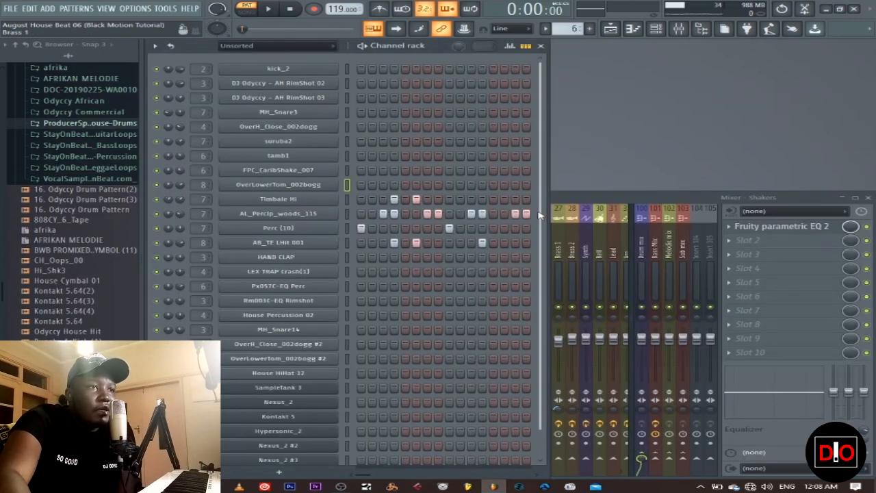
left_click(270, 8)
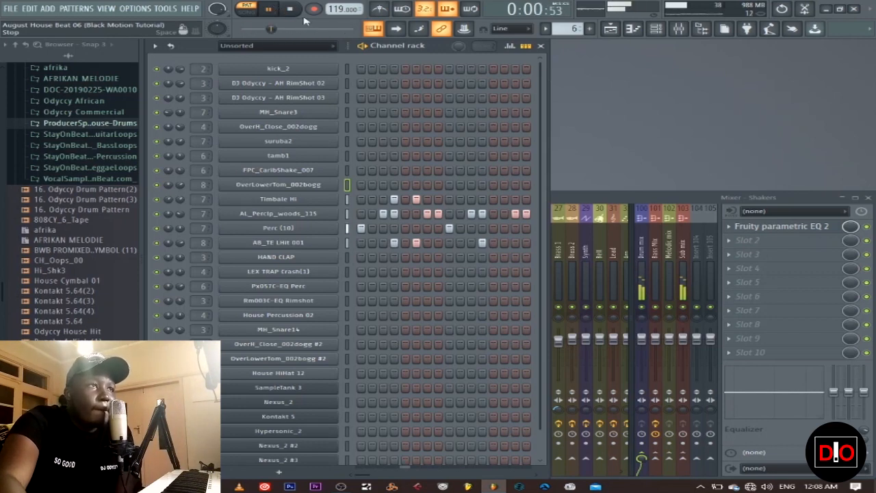
key("space")
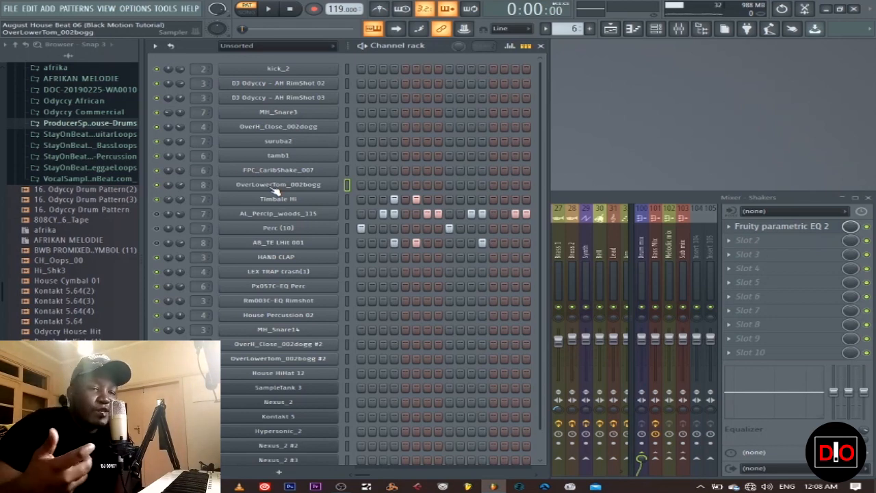
Step: Mute AL_PercIp_woods_115, Perc (10) and AB_TE LHit 001, select Timbale Hi, and audition pattern 6 with only that layer sounding
left_click(349, 200)
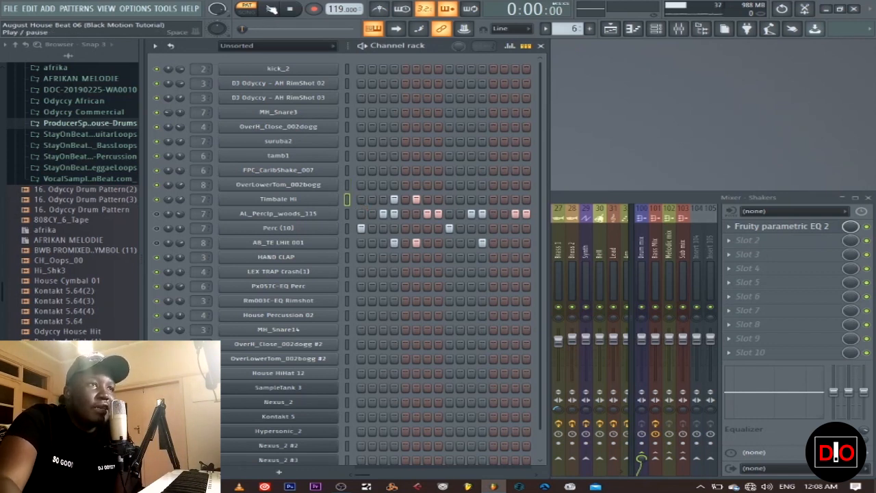
left_click(271, 9)
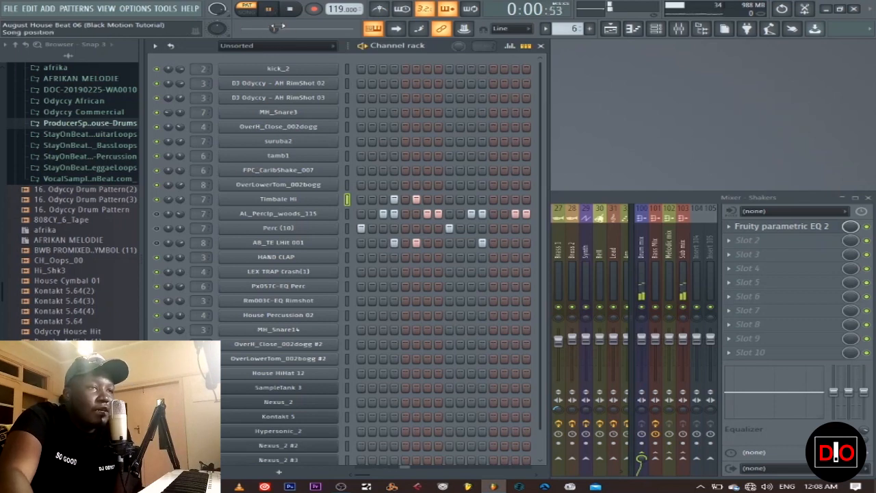
left_click(301, 11)
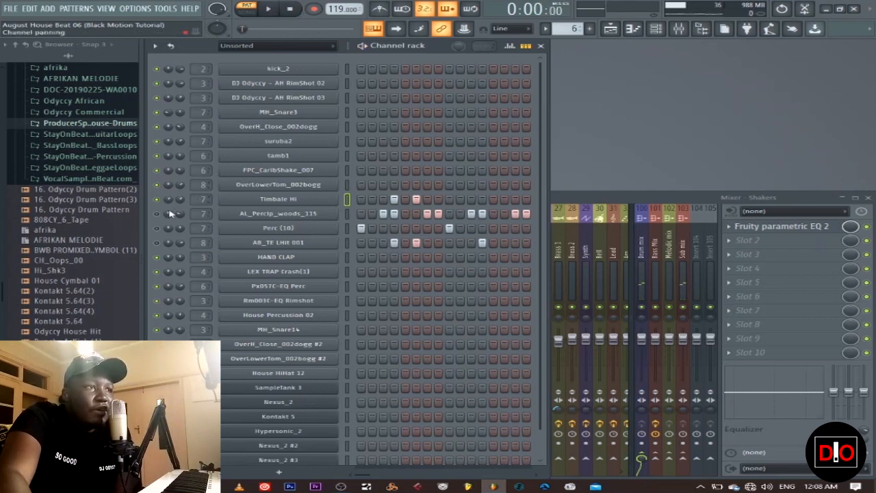
Step: Audition pattern 6 with AL_PercIp_woods_115 unmuted alongside Timbale Hi, and play it again with Perc (10) also unmuted
left_click(270, 10)
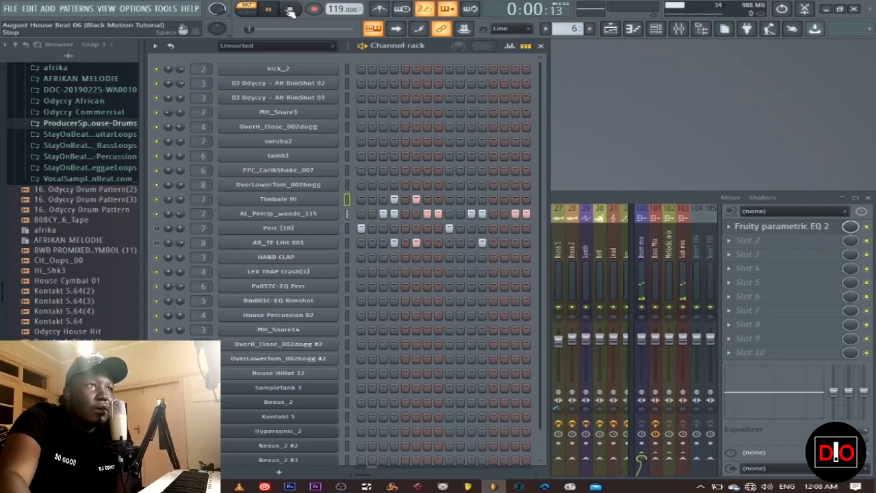
left_click(290, 9)
left_click(157, 228)
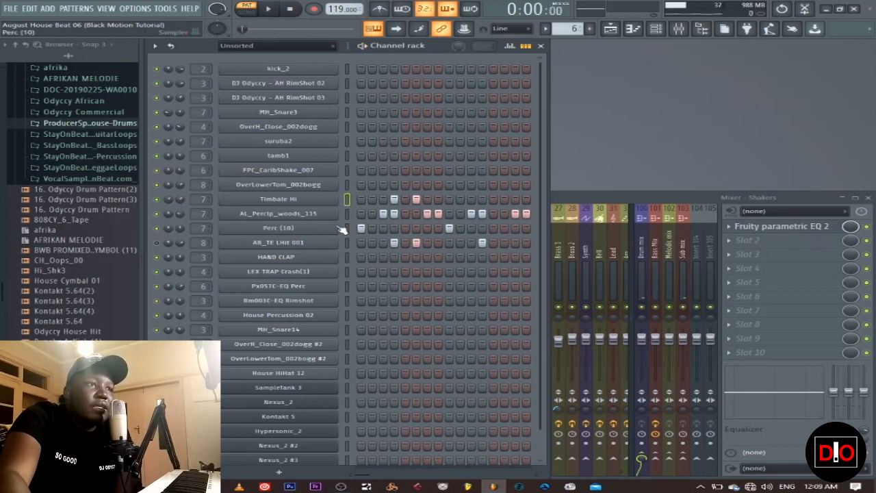
left_click(272, 11)
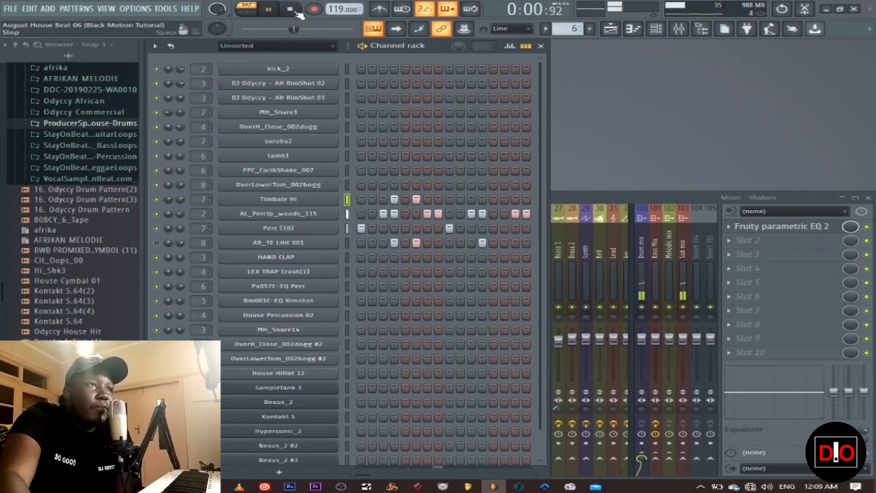
left_click(289, 9)
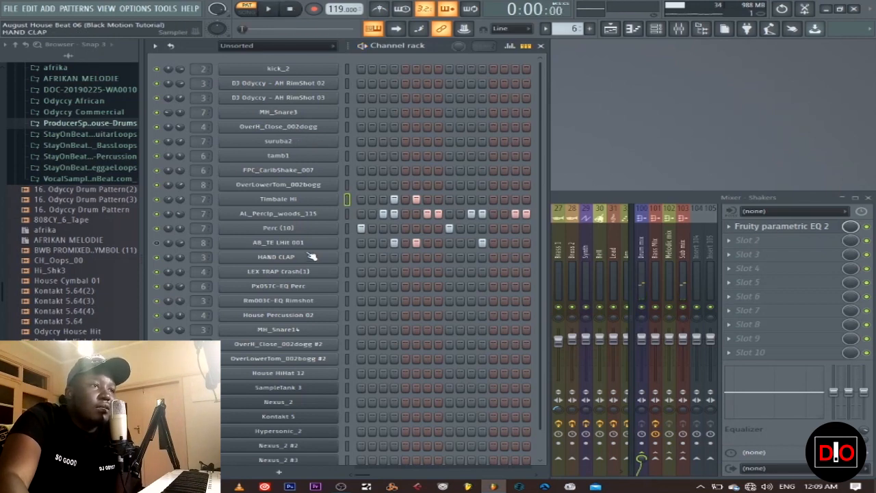
Step: Unmute AB_TE LHit 001 and audition pattern 6 twice with all four layers sounding
left_click(158, 243)
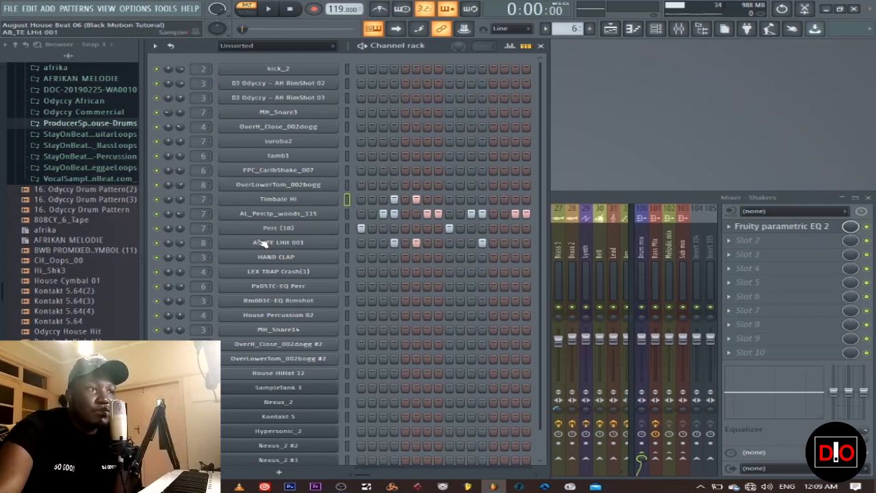
left_click(269, 9)
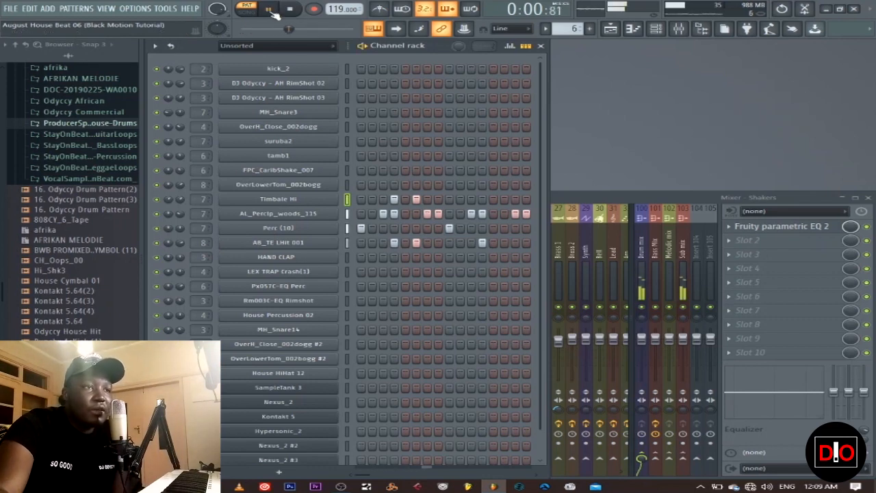
left_click(291, 11)
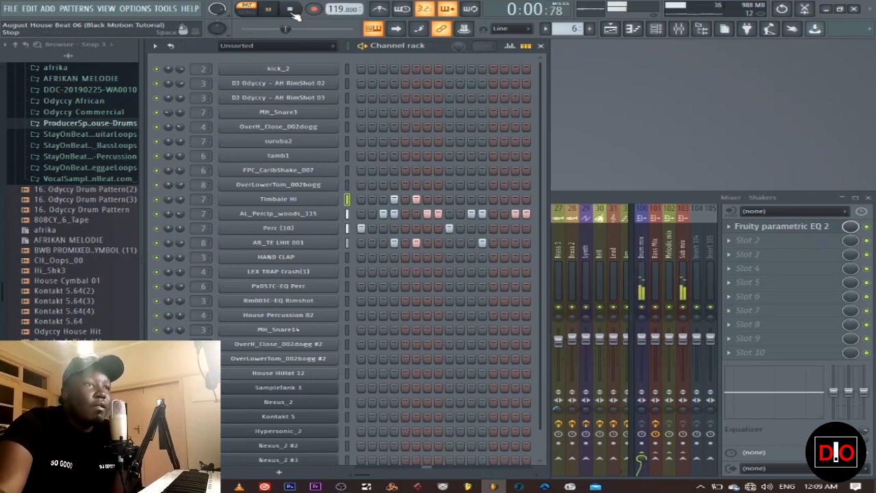
left_click(290, 11)
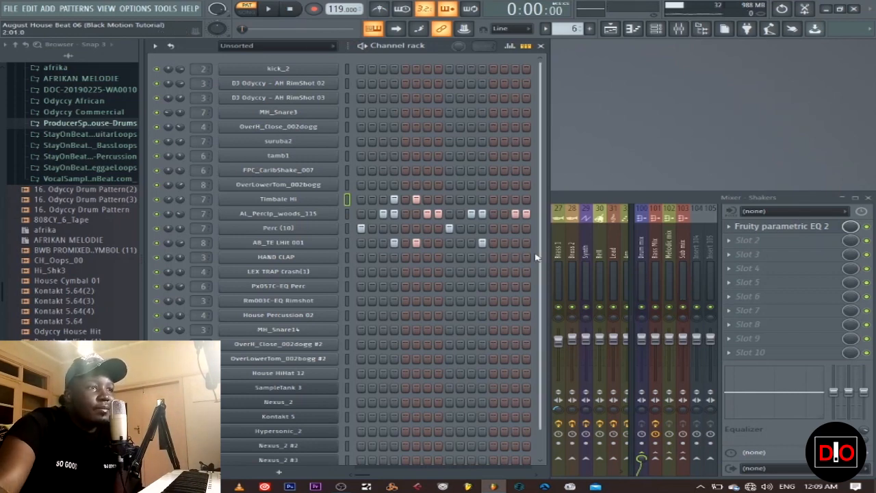
Step: Switch to pattern 7, Clap, and audition its HAND CLAP layer
key("KP_Add")
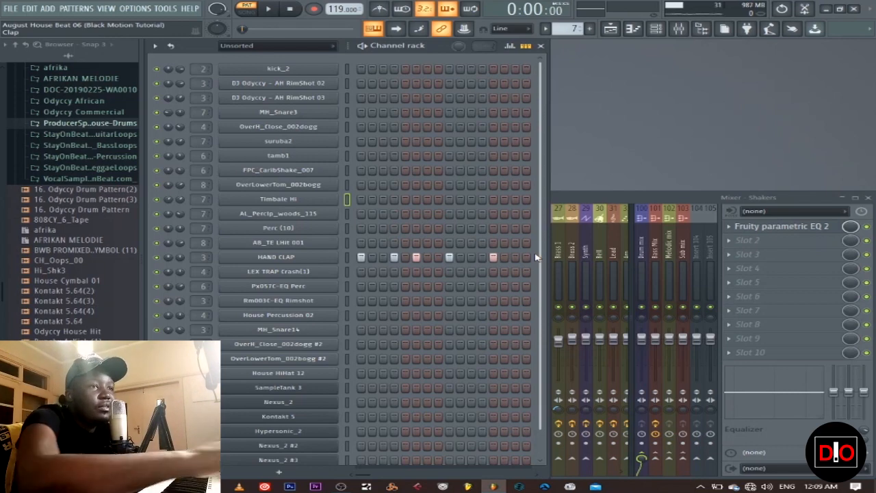
left_click(274, 9)
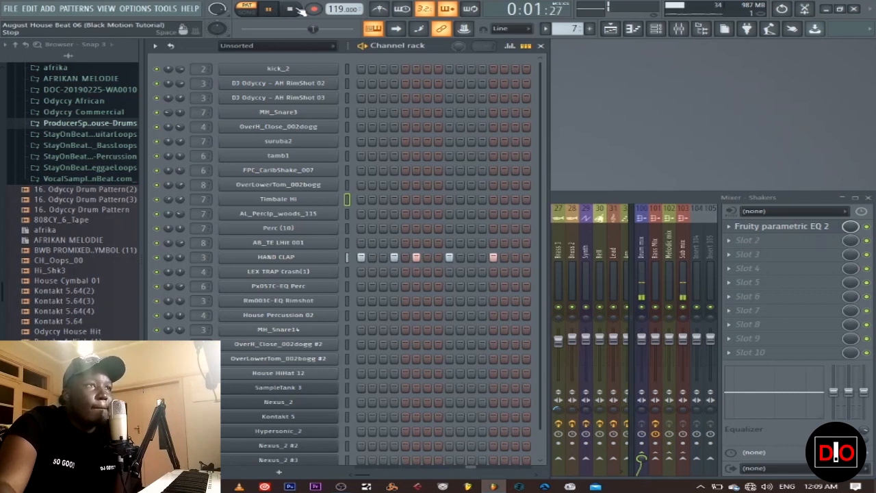
left_click(291, 9)
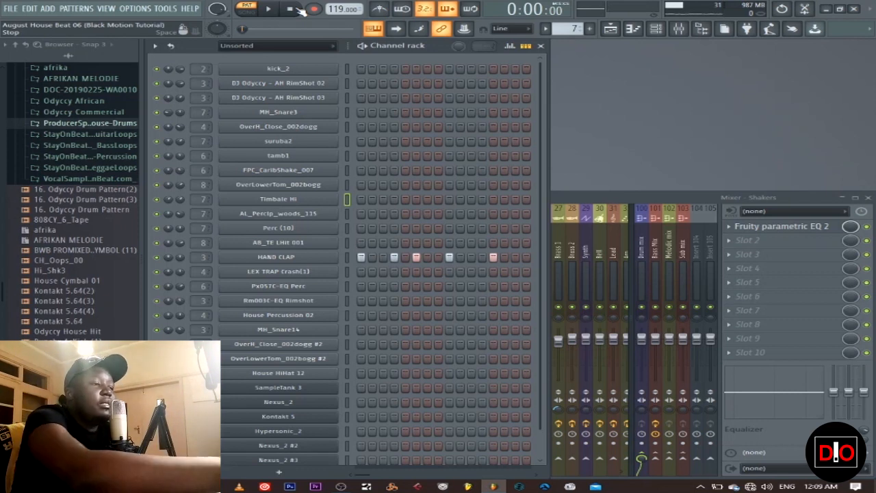
Step: Switch to pattern 8 and audition its LEX TRAP Crash(1) layer
key("KP_Add")
left_click(269, 9)
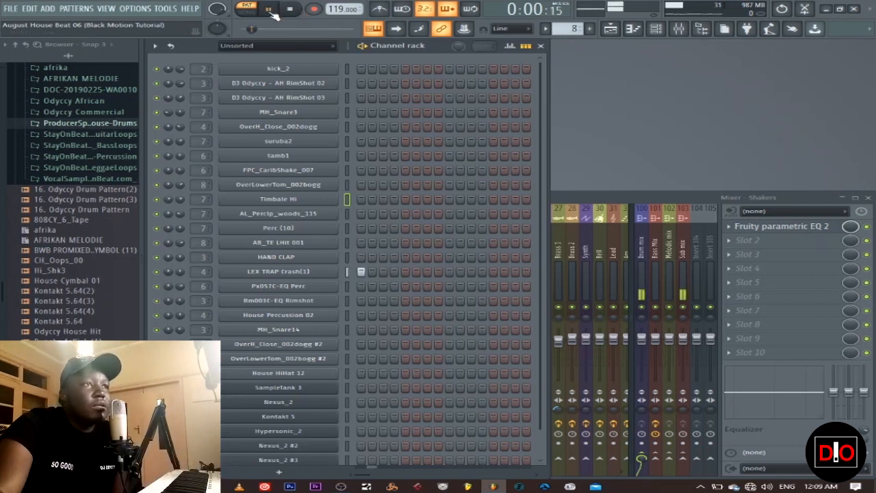
key("space")
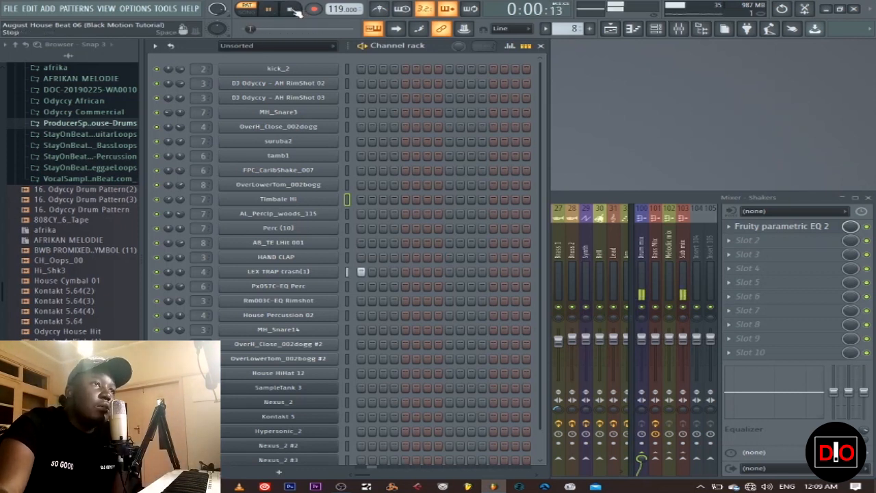
Step: Switch to pattern 9 and audition the Px057C-EQ Perc notes in the piano roll from bar 4
left_click(347, 272)
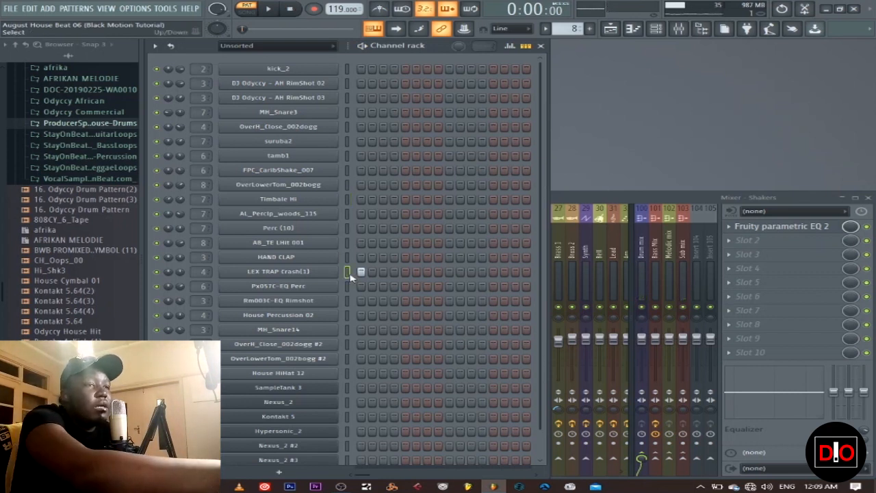
key("KP_Add")
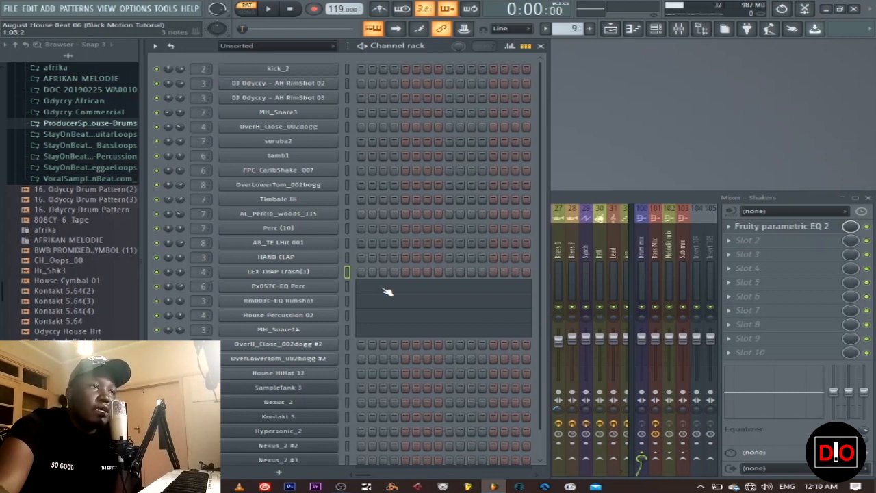
left_click(432, 291)
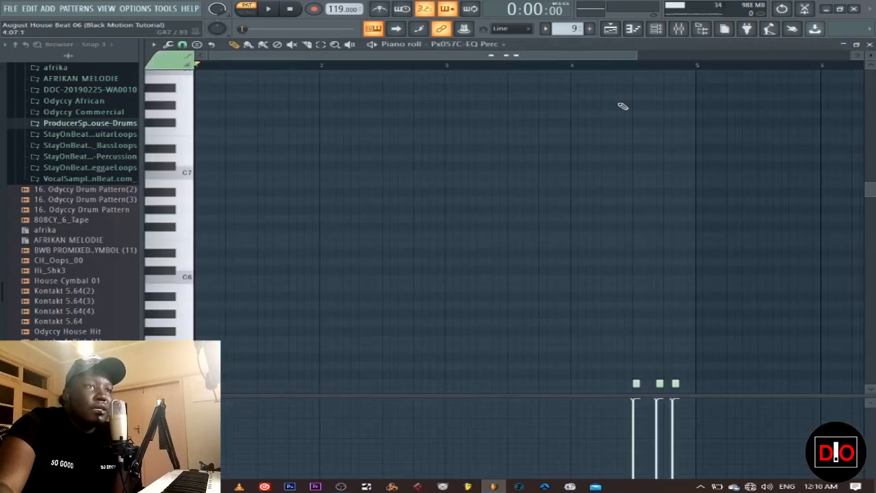
left_click(572, 66)
left_click(279, 8)
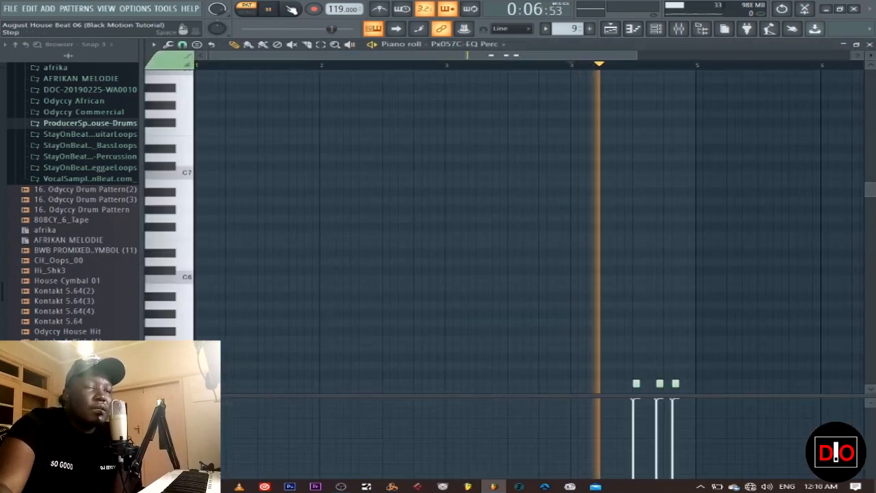
left_click(292, 8)
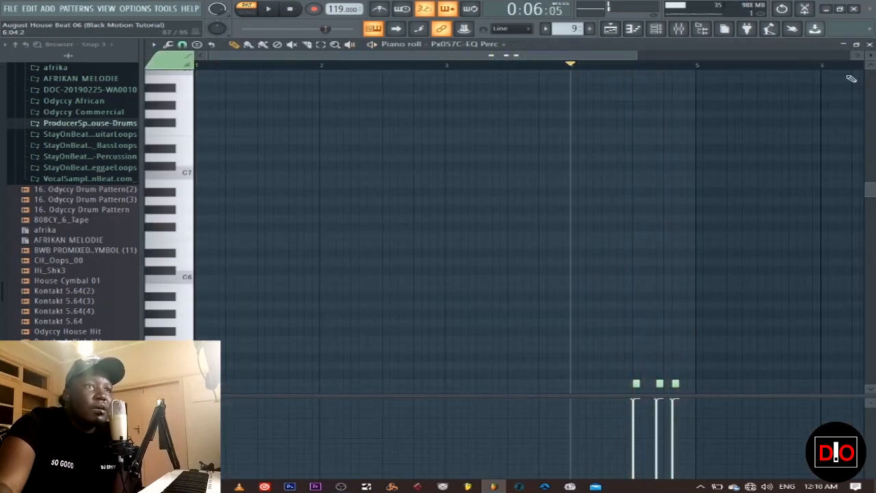
left_click(869, 44)
left_click(291, 9)
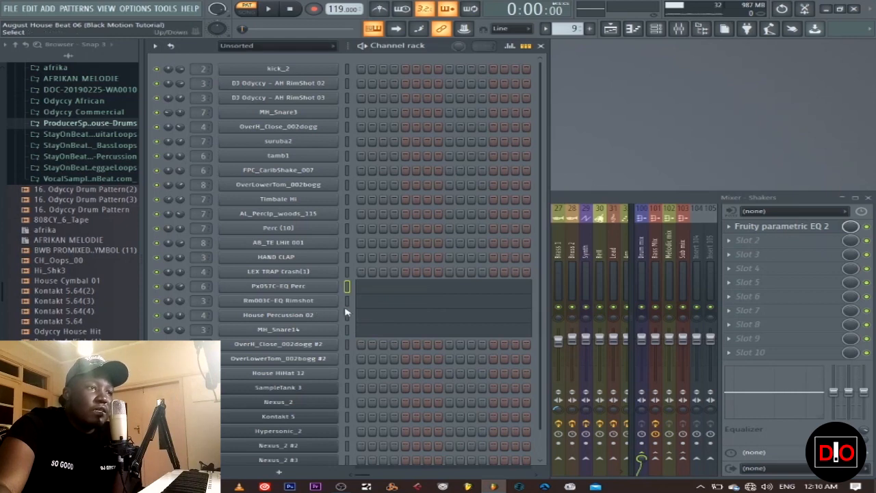
Step: Show the sampler settings of the Px057C-EQ Perc and Rm003C-EQ Rimshot channels
left_click(286, 290)
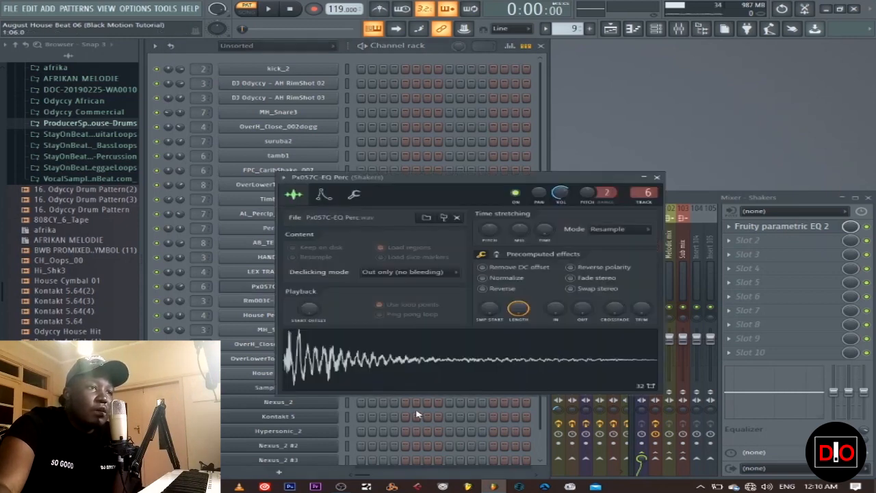
left_click(656, 178)
left_click(347, 300)
left_click(329, 302)
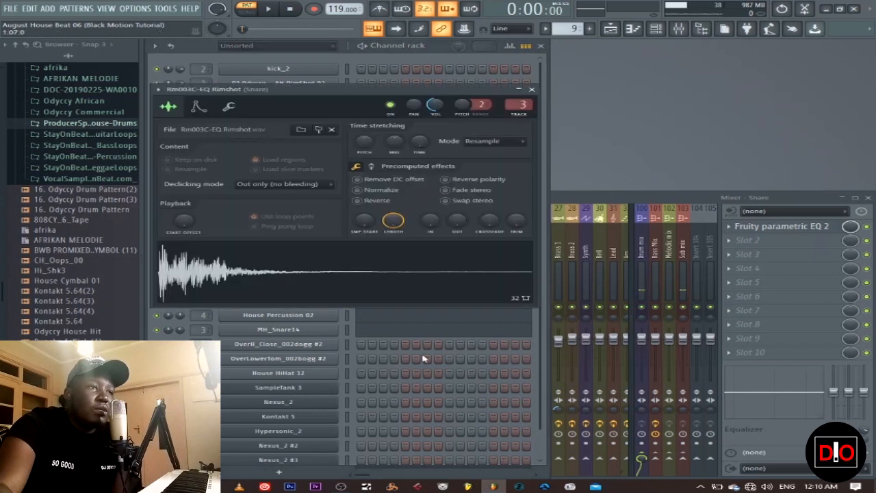
left_click(533, 89)
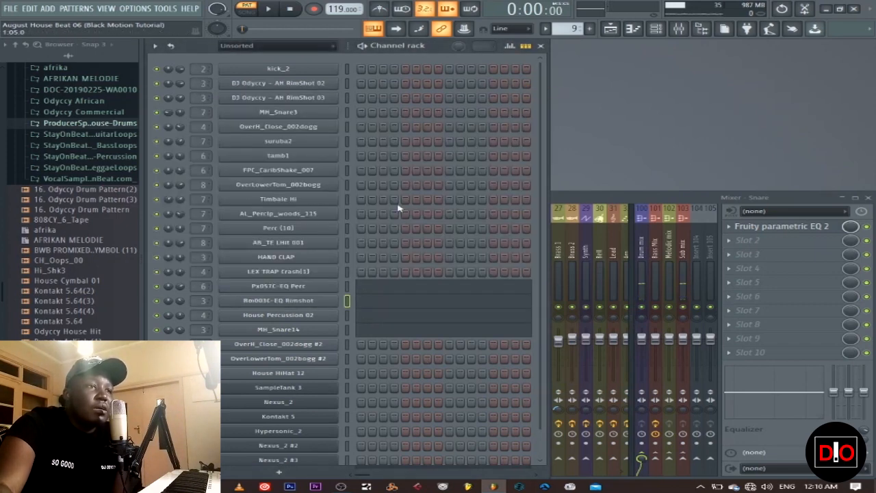
Step: Show the sampler settings of House Percussion 02 and MH_Snare14, and preview the MH_Snare14 sample
left_click(347, 315)
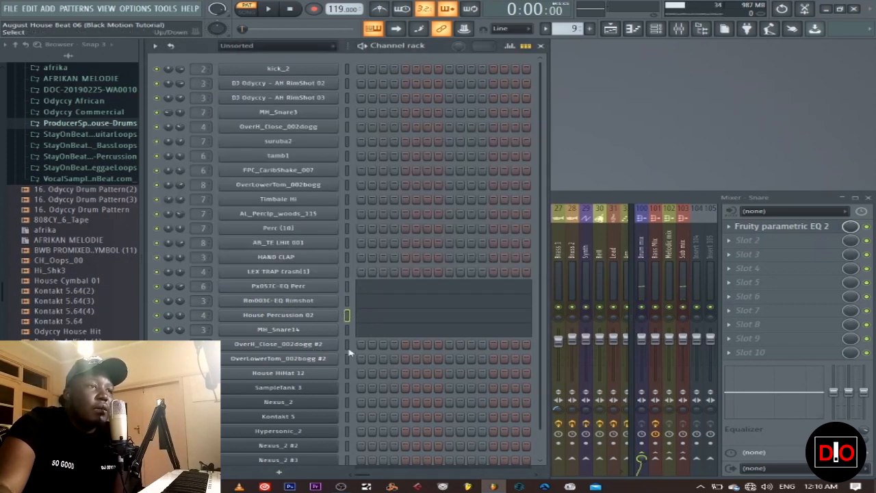
left_click(303, 315)
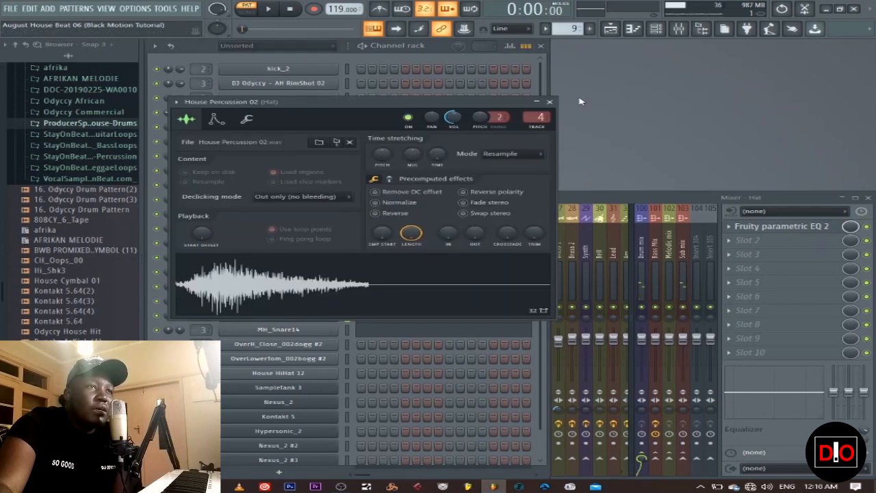
left_click(549, 102)
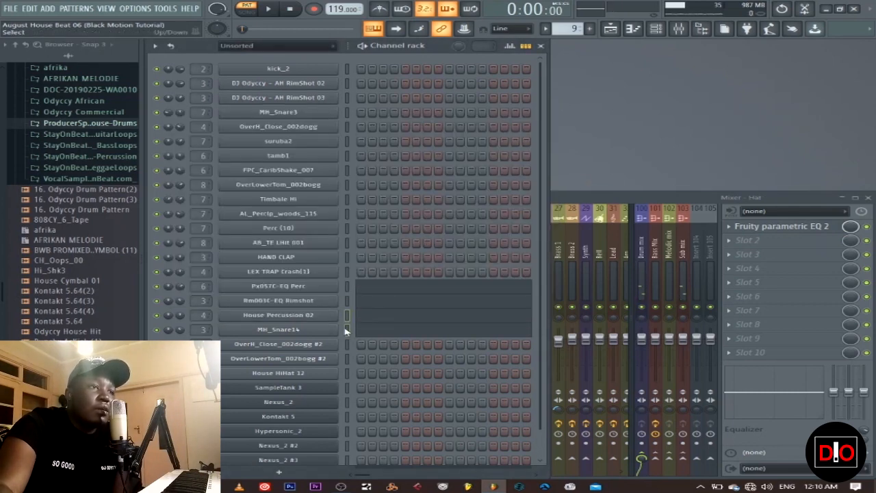
left_click(277, 330)
left_click(339, 303)
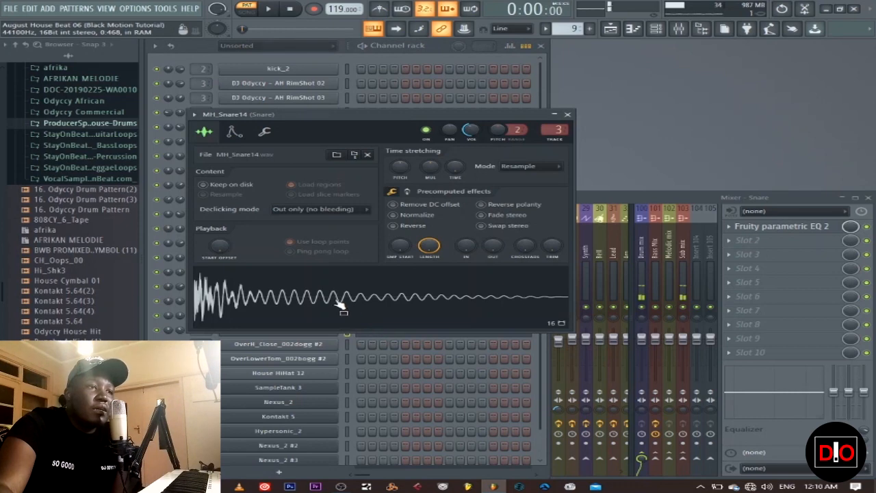
left_click(339, 303)
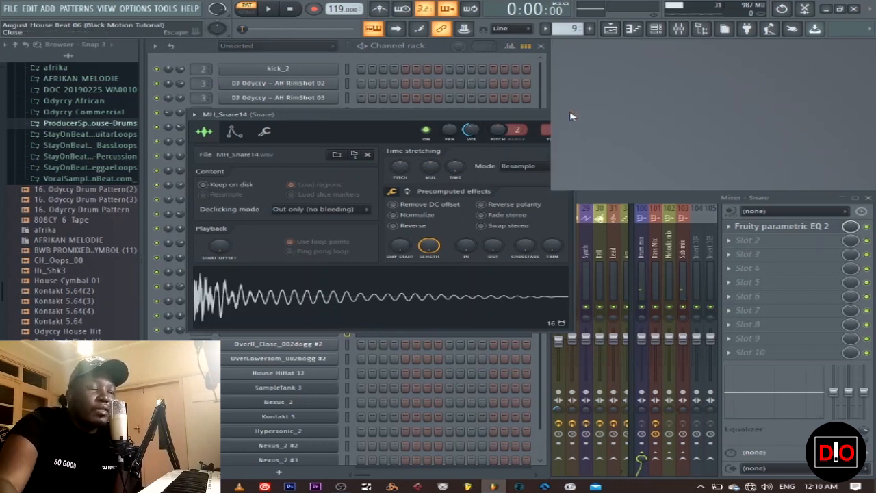
left_click(567, 115)
Step: Switch to pattern 10, SFX, check its clips in the playlist and play the pattern
scroll(338, 342, "down", 2)
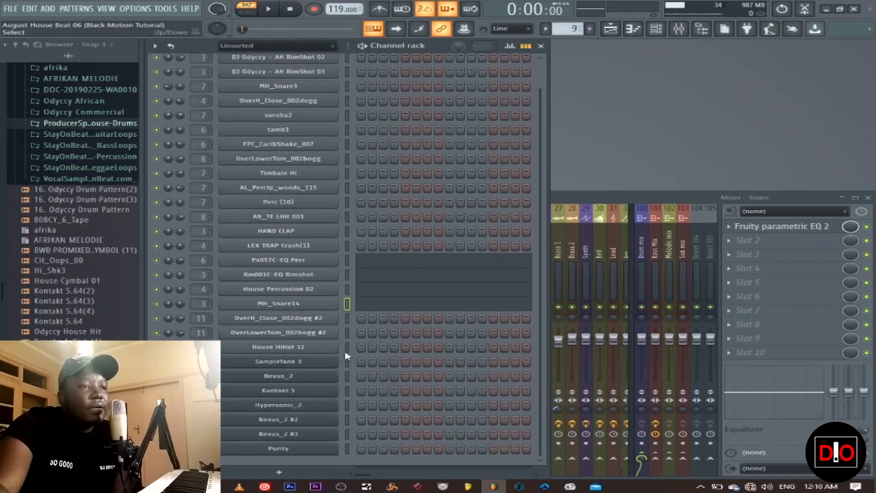
key("KP_Add")
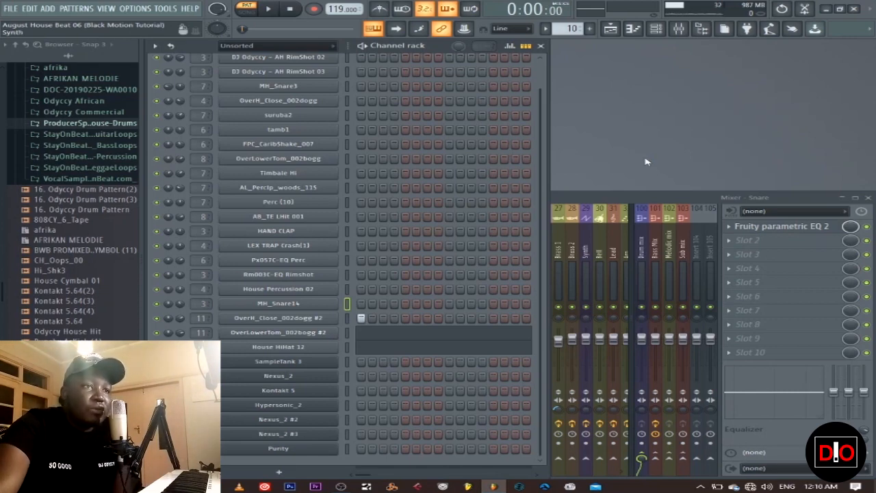
left_click(624, 33)
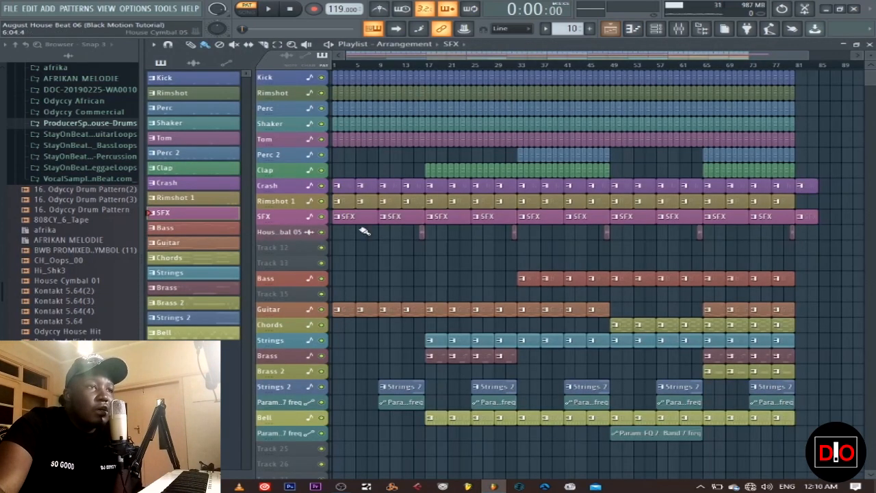
left_click(268, 9)
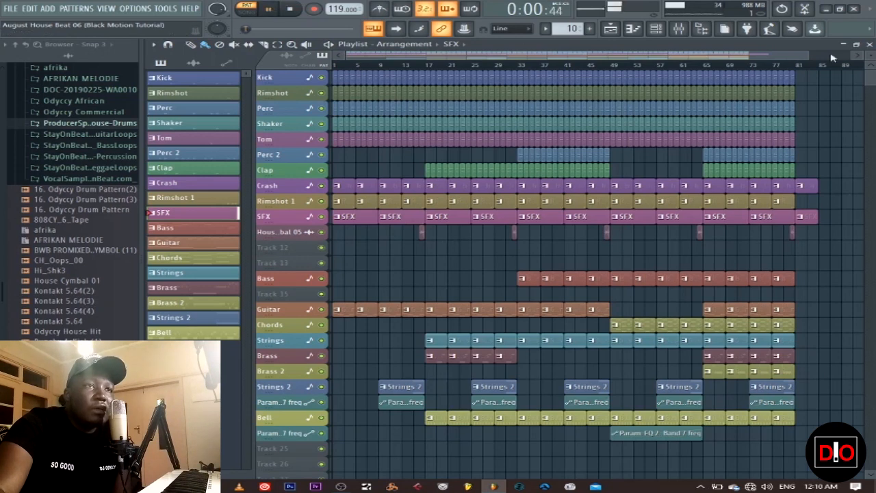
left_click(869, 45)
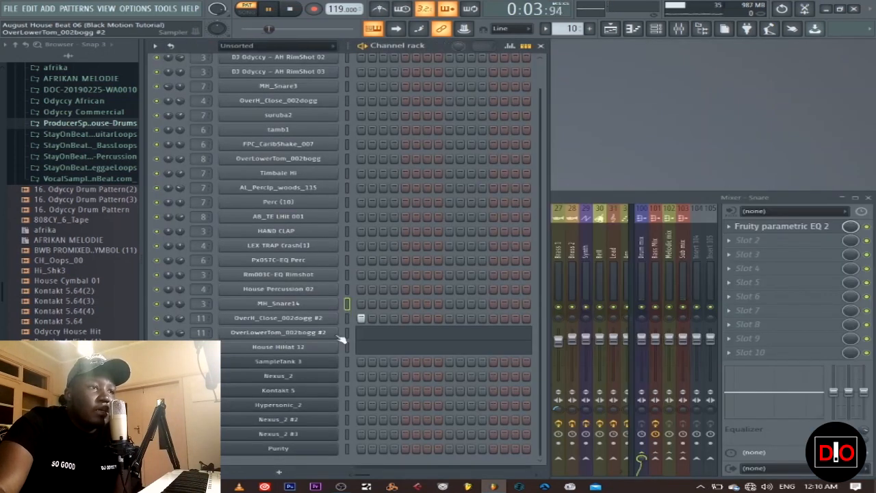
Step: Open the House HiHat 12 piano roll and audition its notes in bar 8
left_click(392, 349)
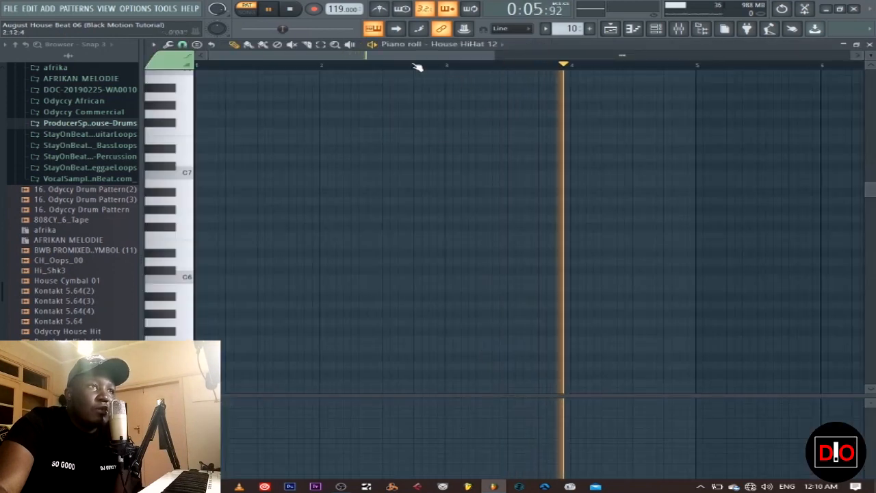
left_click_drag(621, 48, 639, 45)
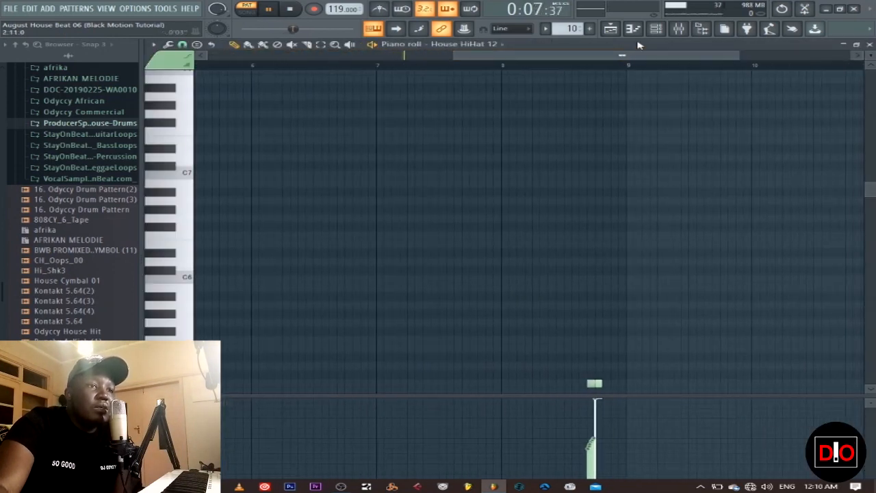
left_click(558, 67)
key("space")
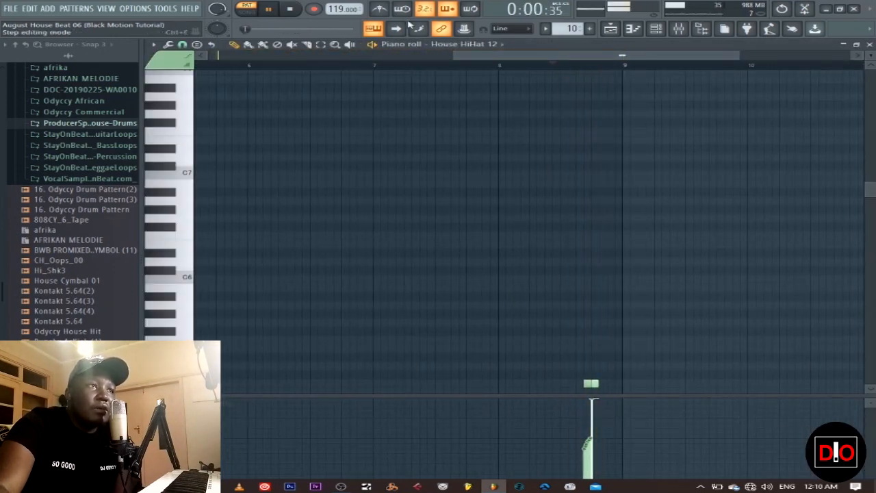
Step: Place a trial D5 note above the House HiHat 12 roll in bar 8, delete it and close the piano roll
scroll(613, 178, "down", 6)
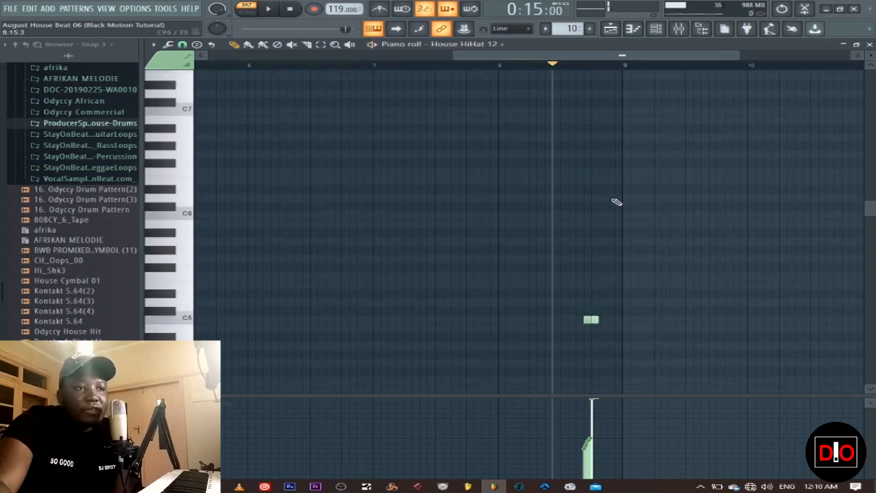
scroll(616, 202, "up", 3)
left_click_drag(737, 56, 613, 54)
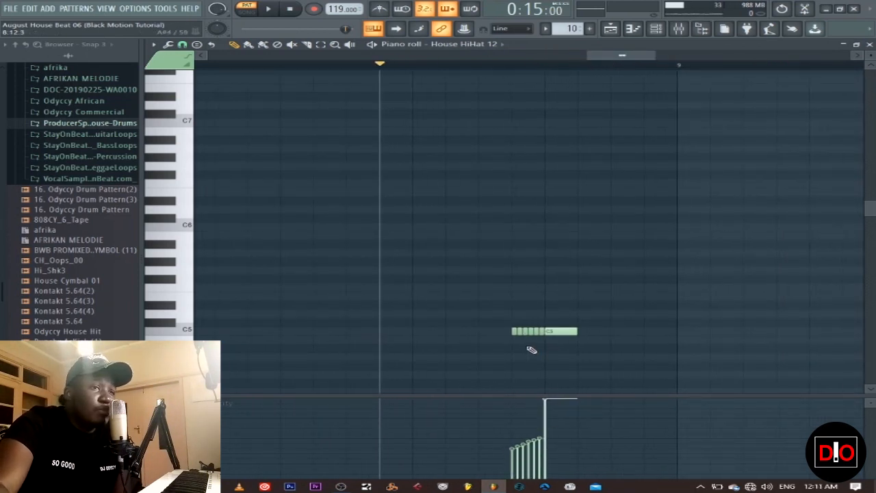
left_click(519, 314)
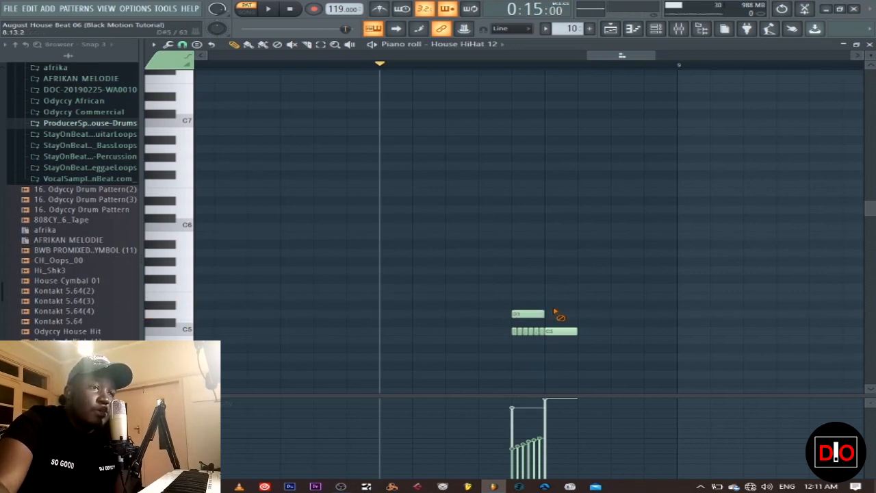
right_click(533, 317)
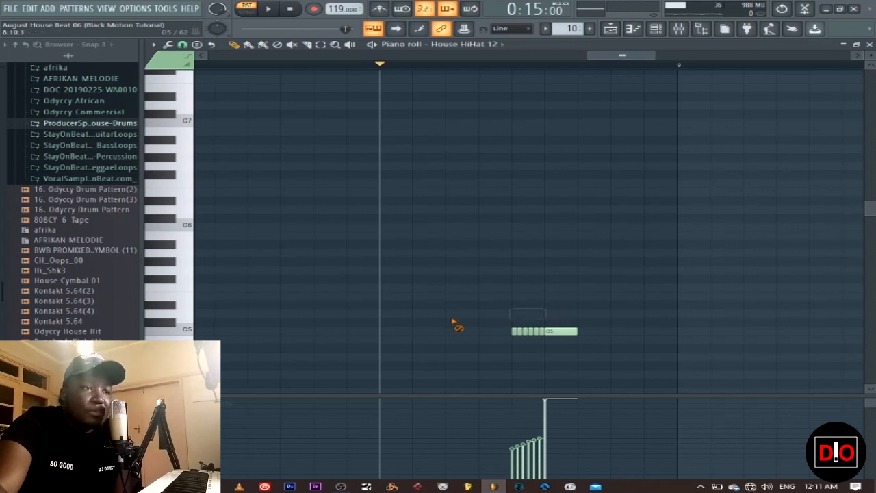
left_click(277, 10)
left_click(293, 10)
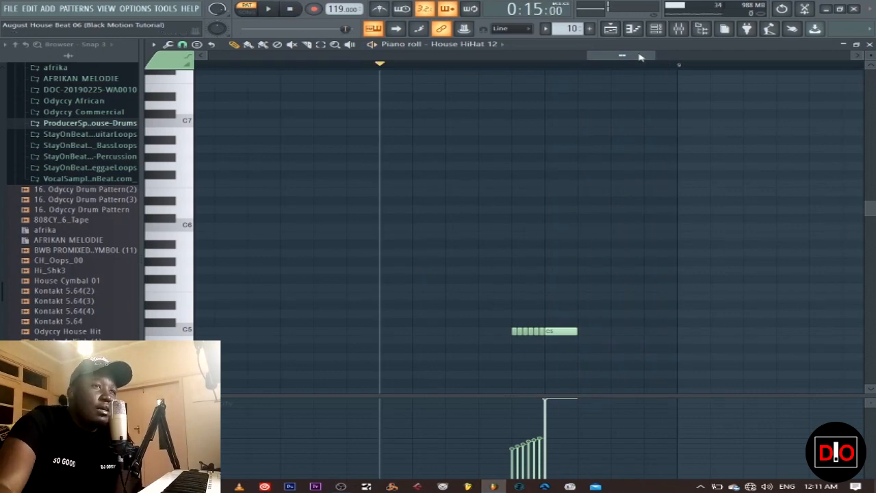
left_click(869, 43)
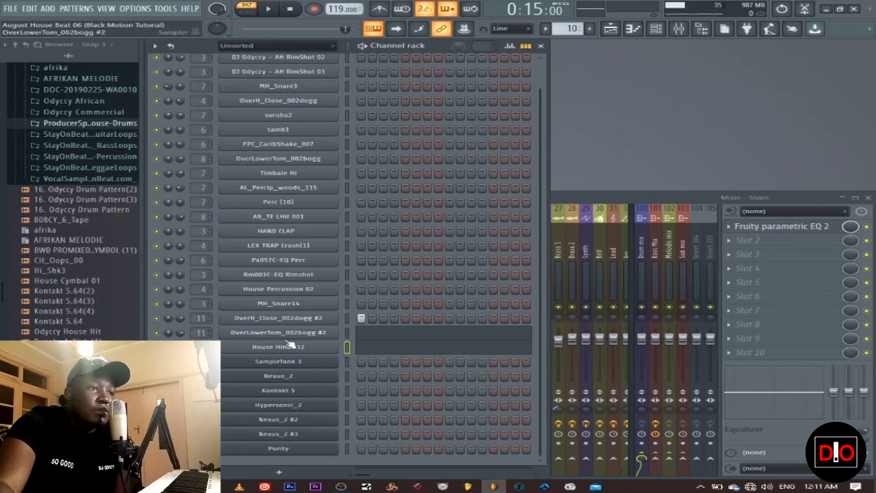
Step: Show the Fruity Reeverb 2 settings on the SFX mixer track
left_click(585, 200)
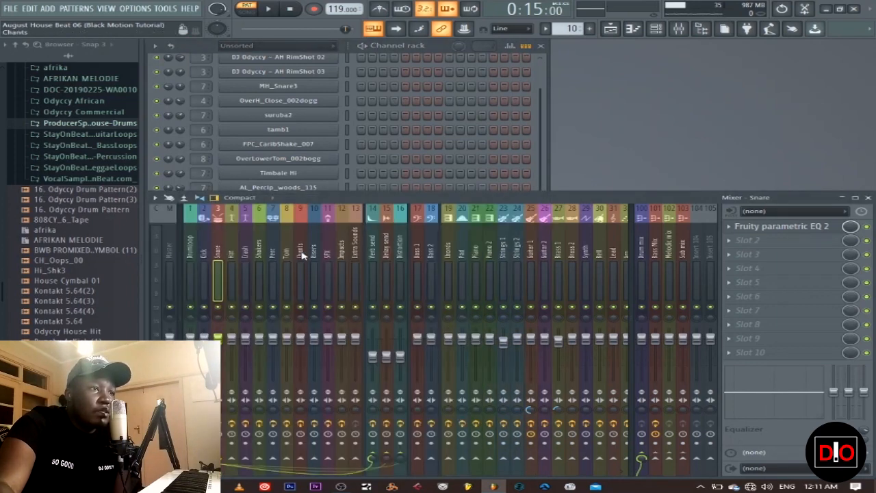
left_click(329, 256)
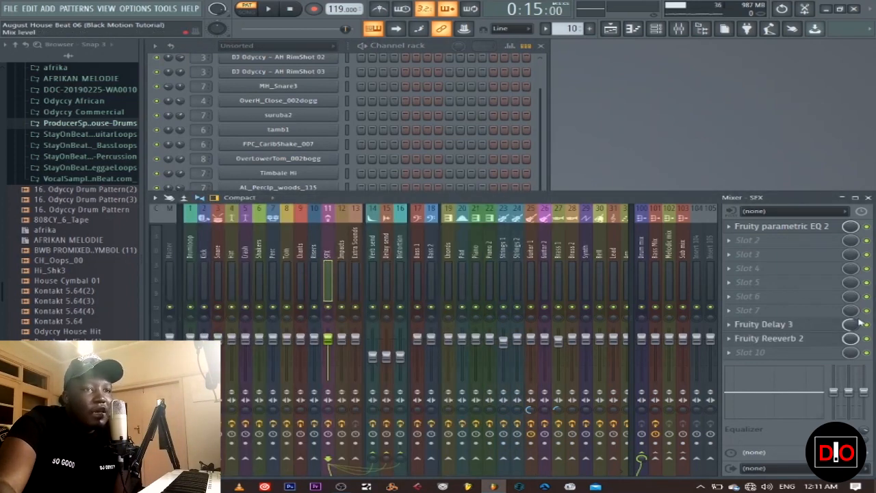
left_click(794, 337)
left_click(739, 154)
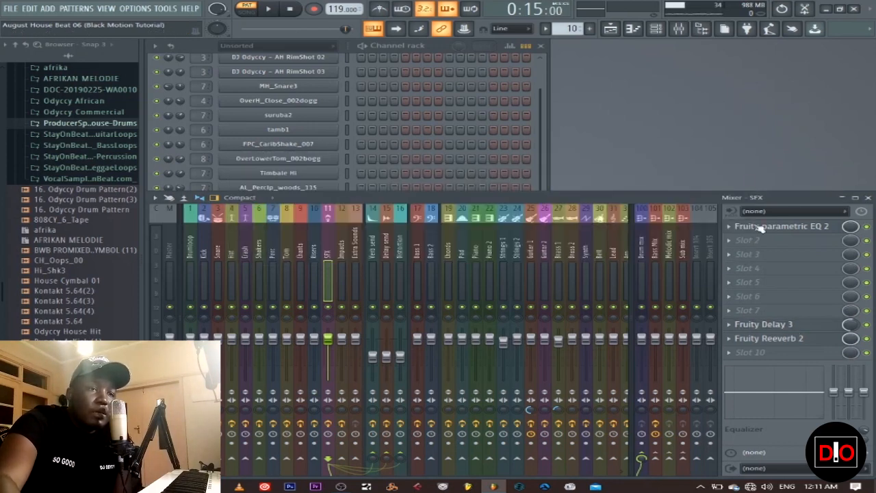
left_click(781, 340)
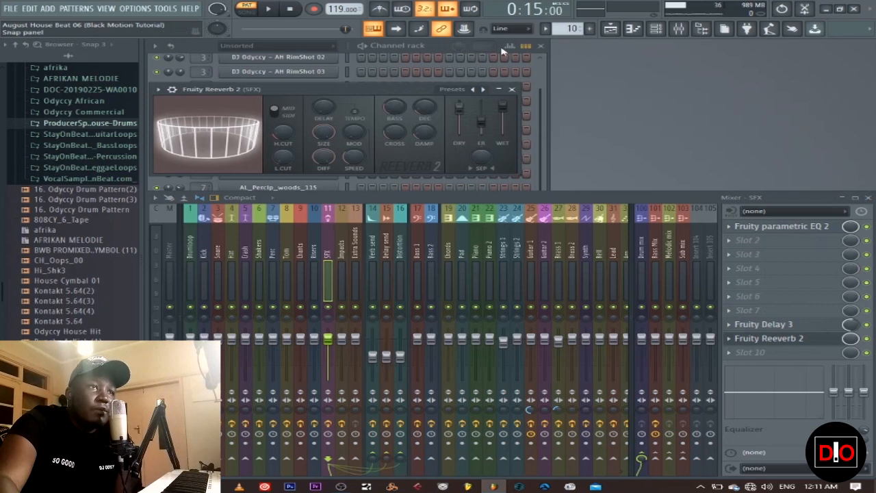
left_click(512, 90)
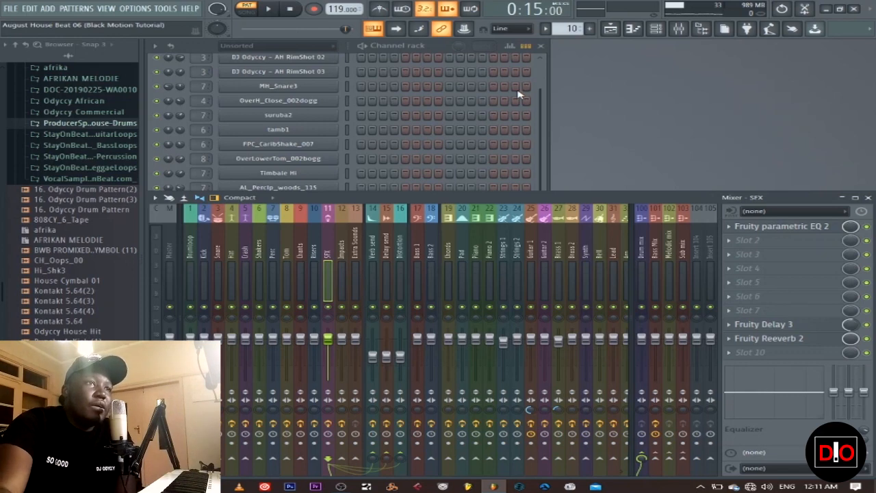
Step: Switch to pattern 11, Bass, and show the Fruity Parametric EQ 2 settings on the SFX mixer track
left_click(540, 103)
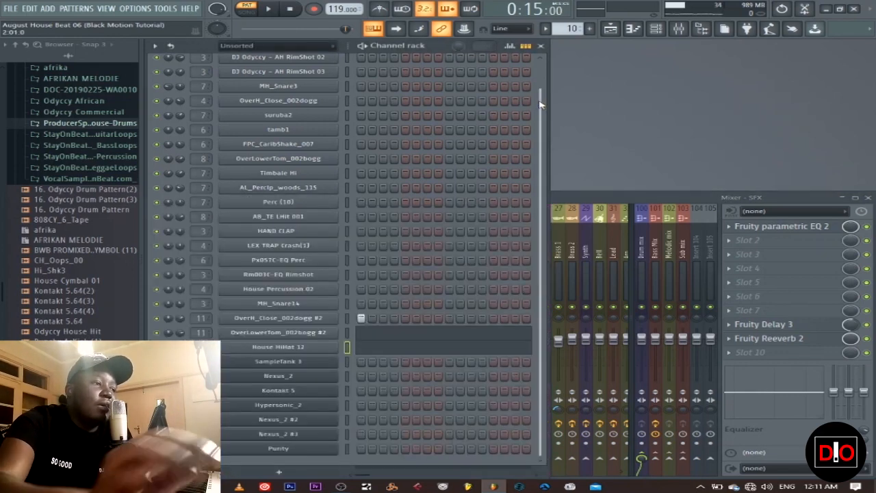
key("KP_Add")
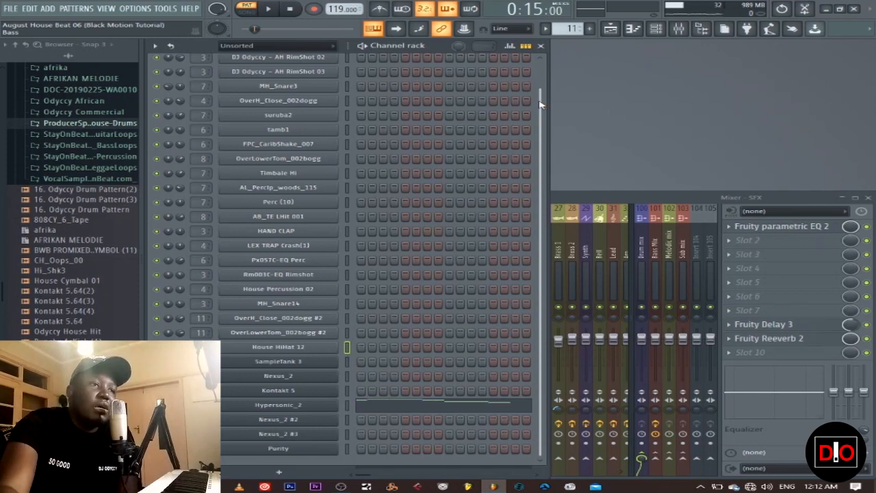
left_click(780, 225)
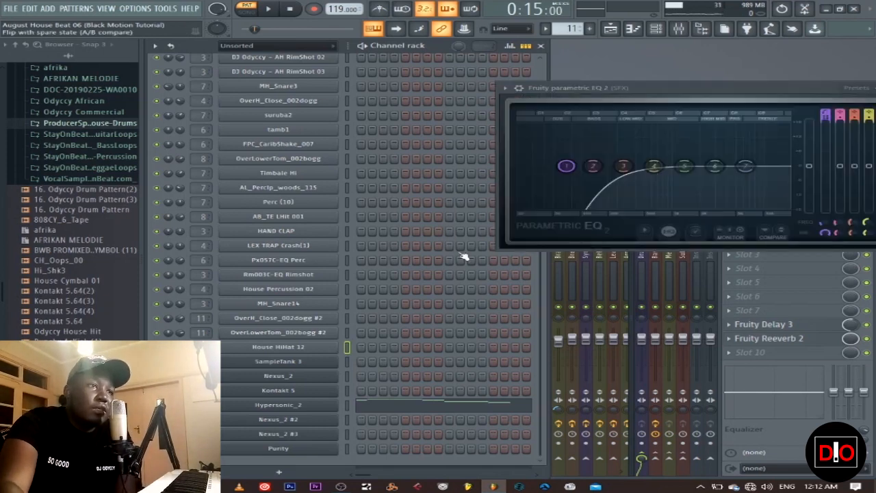
left_click_drag(718, 88, 419, 120)
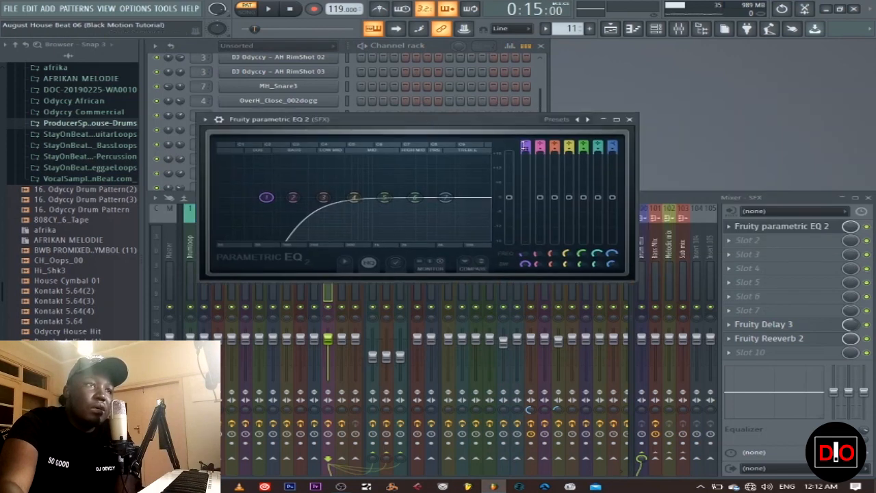
left_click(629, 119)
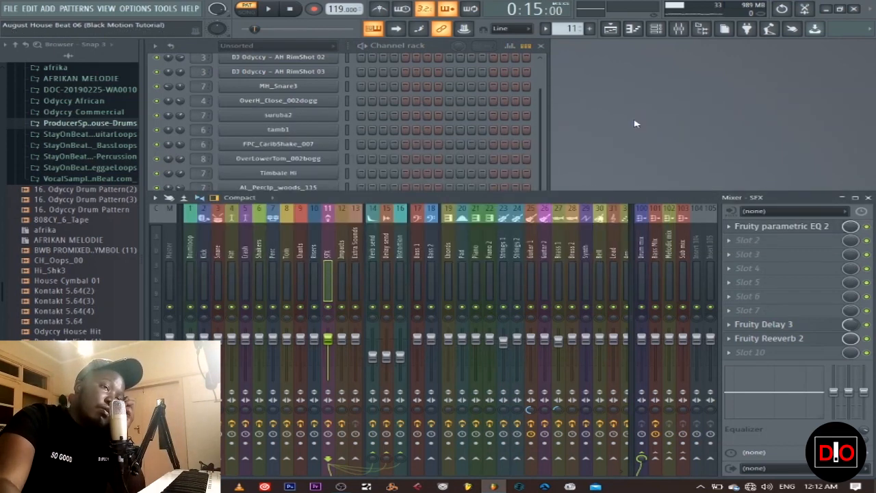
Step: Show the Finger P Bass + Slap Velo patch in Hypersonic_2, expand its Electric Basses category and close the plugin
left_click(546, 154)
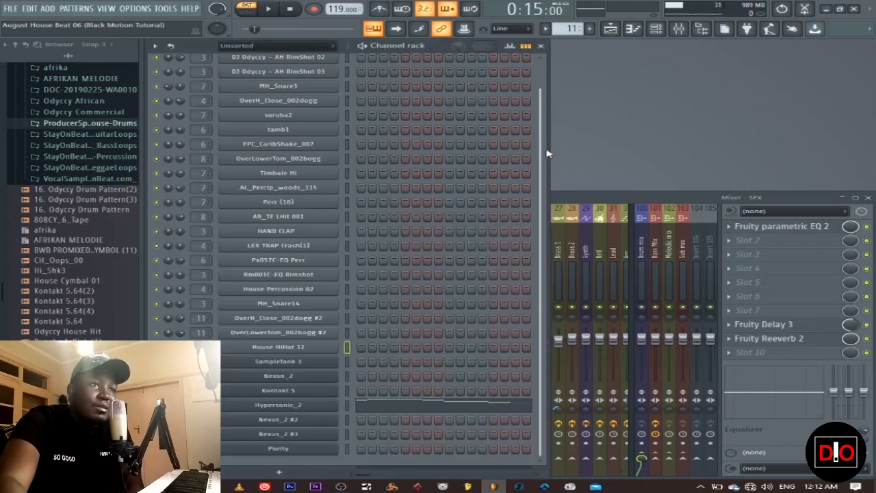
left_click(346, 409)
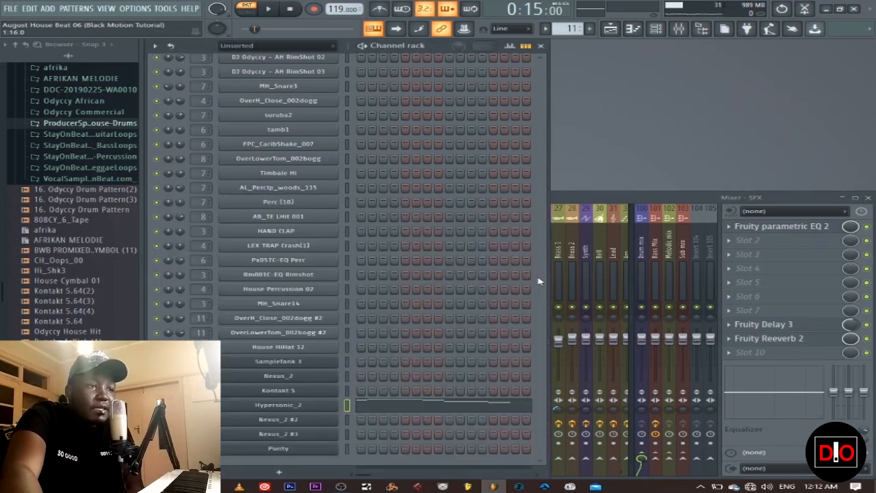
left_click(302, 407)
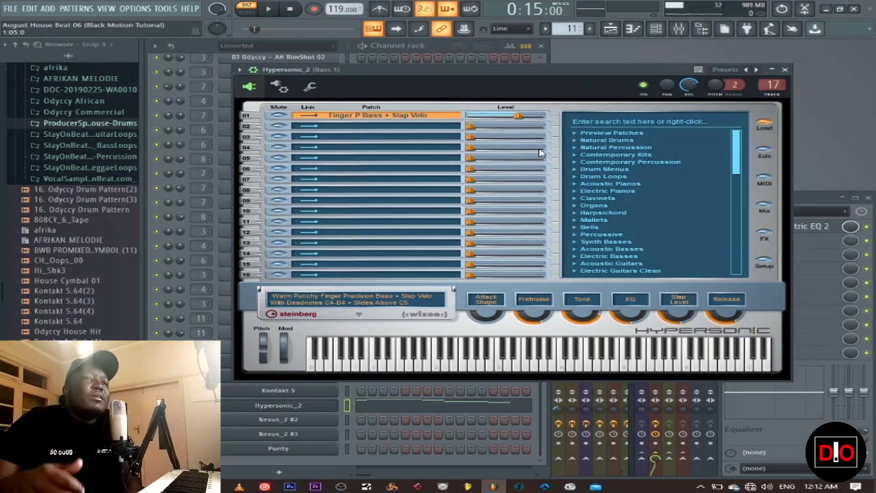
left_click(257, 70)
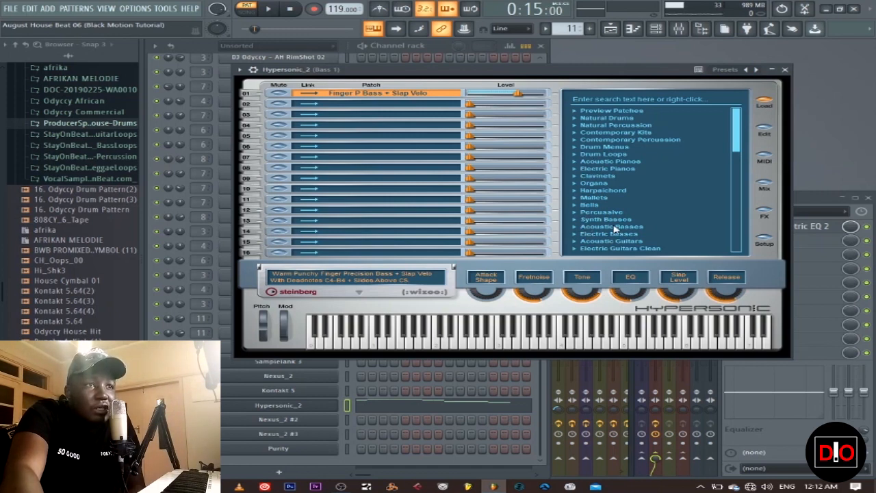
scroll(586, 216, "down", 2)
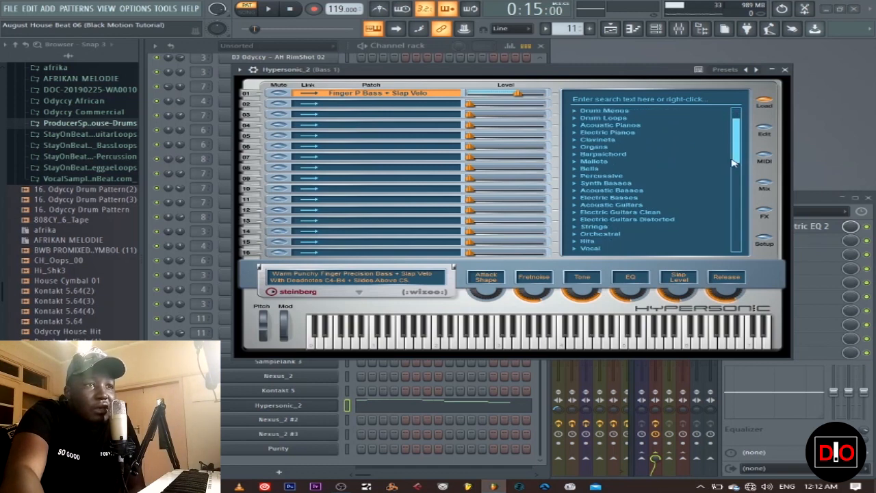
left_click(578, 199)
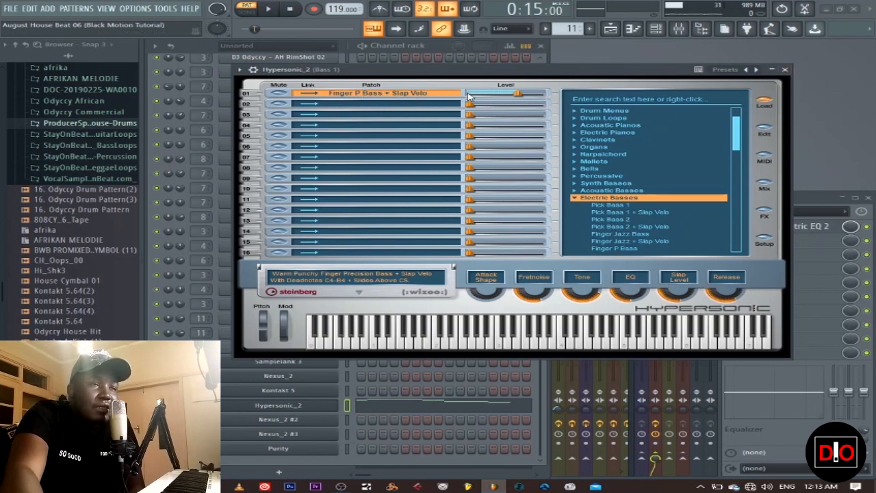
left_click(784, 69)
Step: Open the Hypersonic_2 piano roll and audition the bassline across bars 1 to 4
double_click(405, 410)
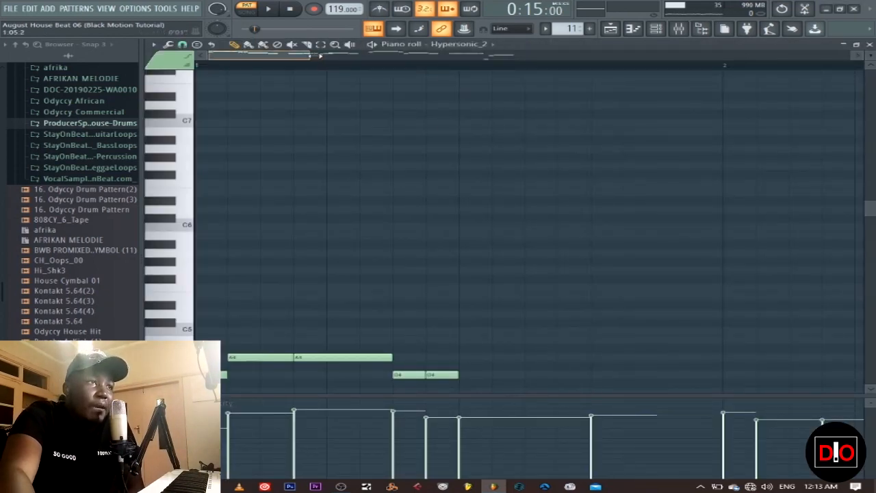
left_click_drag(312, 56, 608, 58)
scroll(530, 198, "down", 5)
scroll(532, 199, "up", 1)
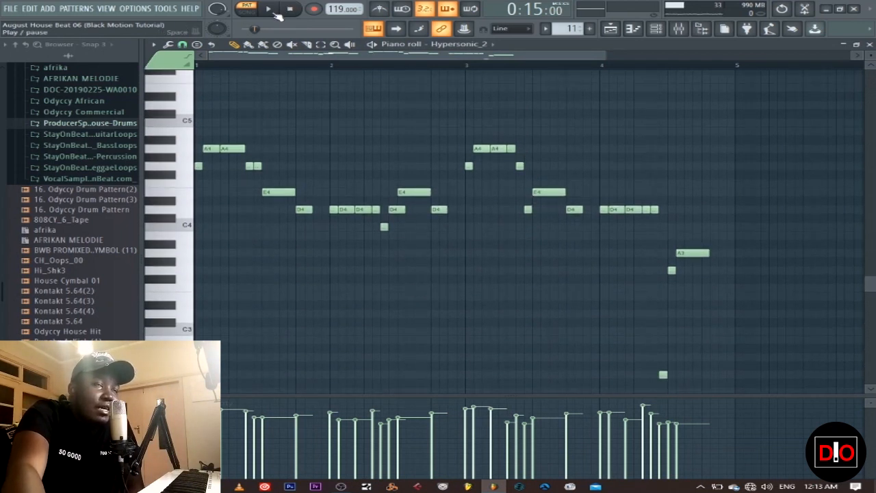
left_click(277, 13)
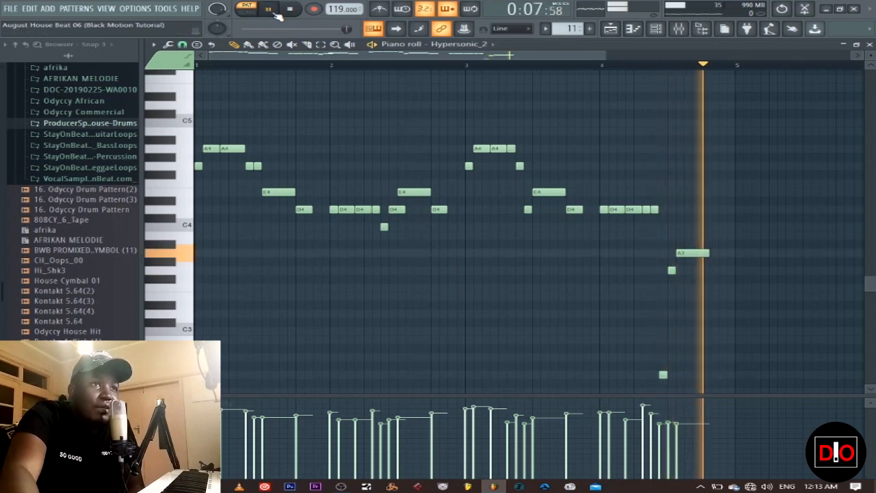
left_click(286, 15)
left_click(286, 15)
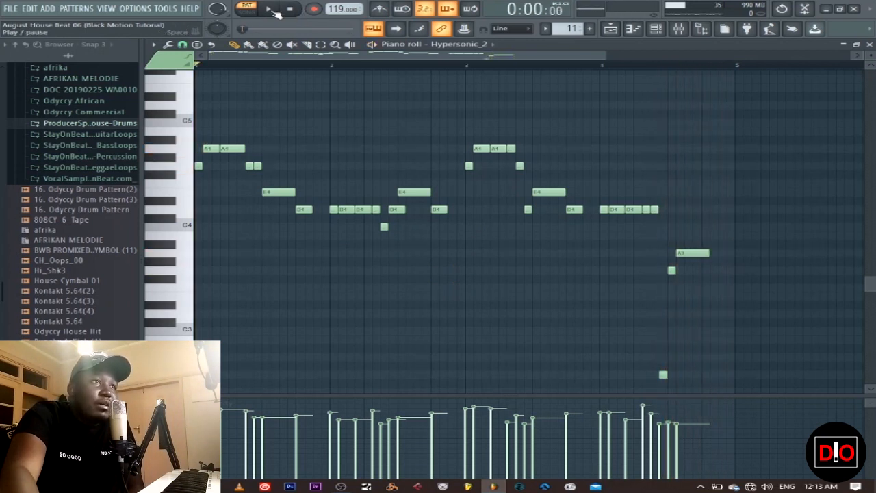
left_click(272, 9)
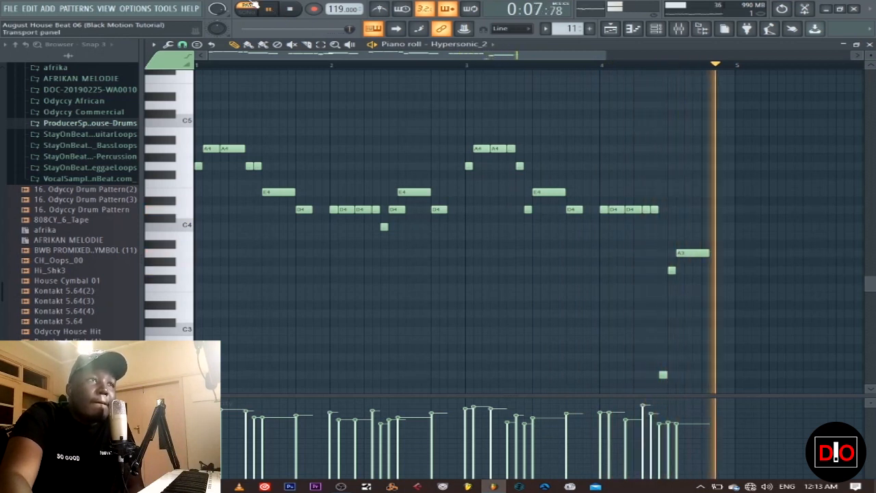
left_click(291, 9)
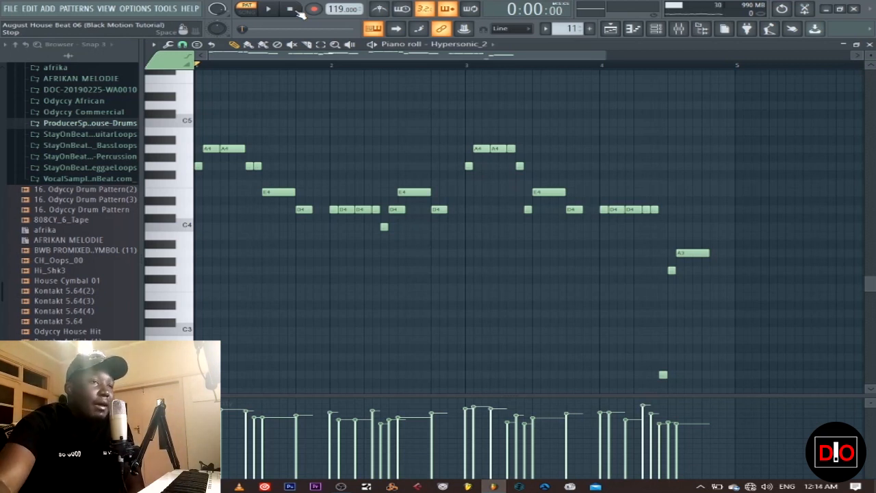
Step: Replay the Bass pattern, closing the Hypersonic_2 piano roll and stopping playback
key("space")
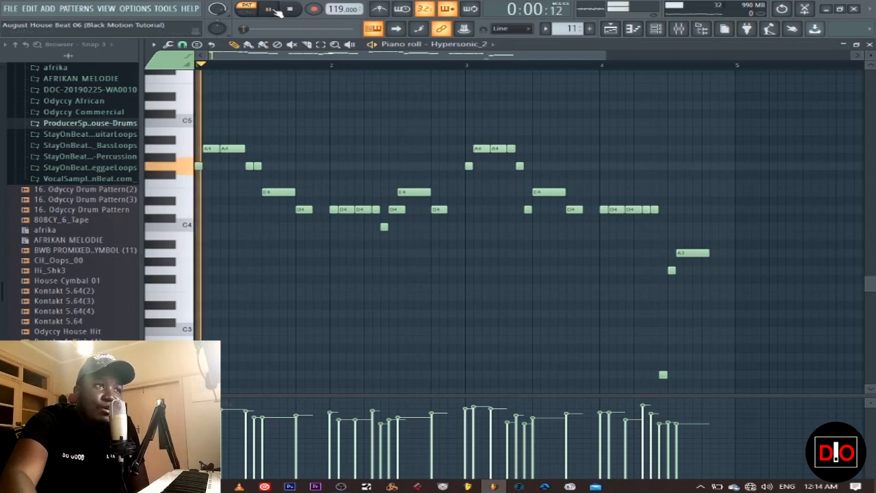
left_click(869, 44)
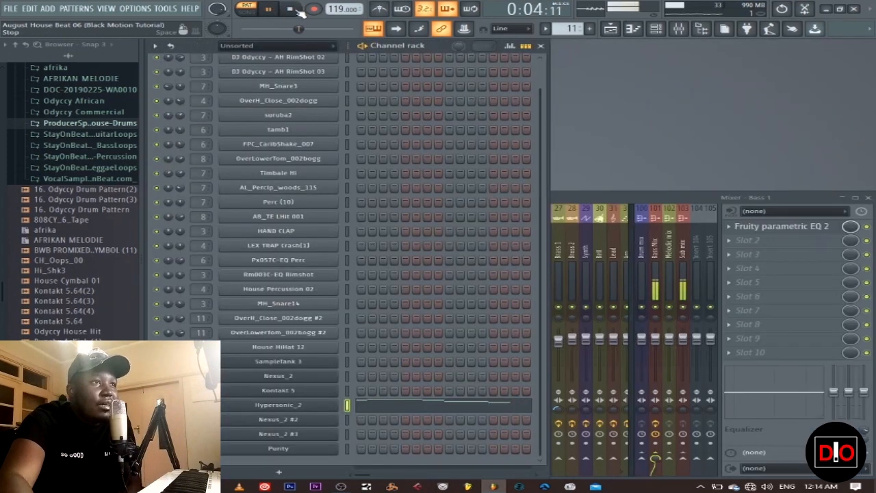
left_click(297, 9)
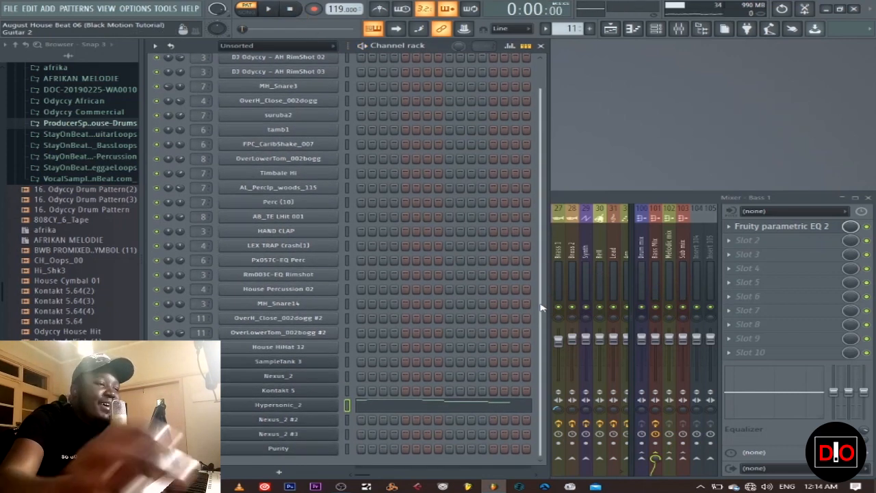
Step: Play pattern 12, Guitar, and show the Humbucker LP B+N Jazz instrument under Electric Guitar, Humbucker LP in SampleTank 3
key("KP_Add")
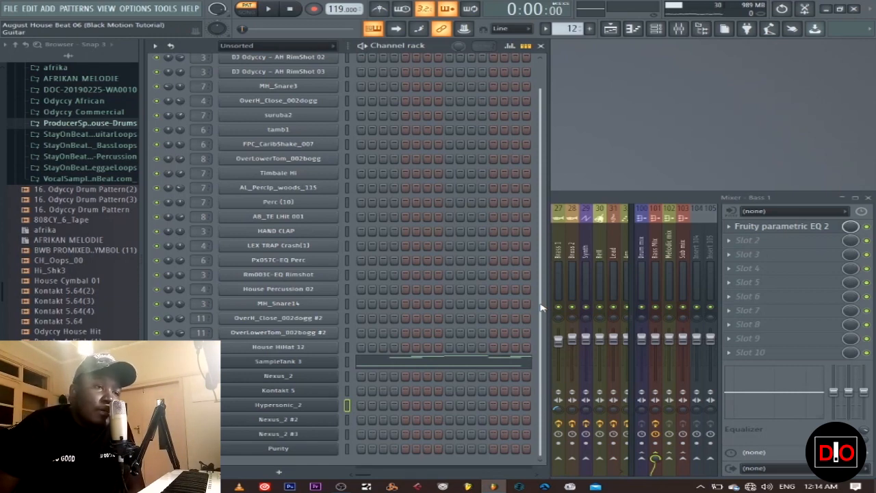
left_click(280, 364)
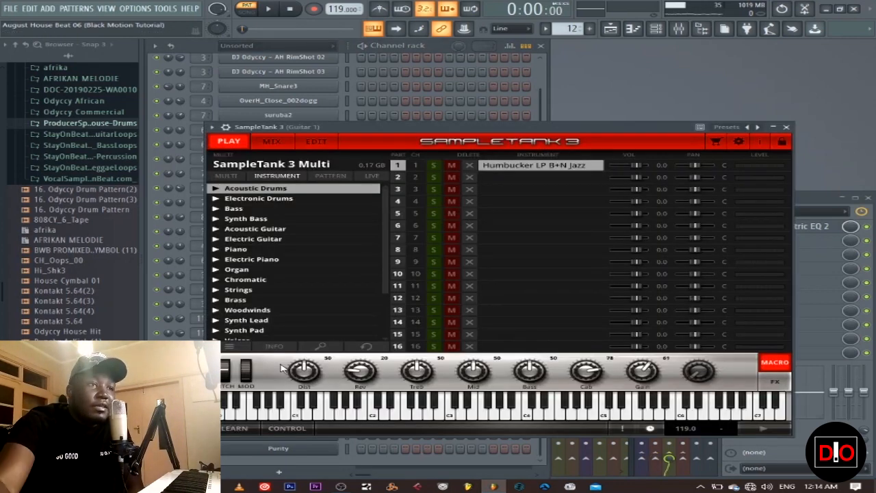
key("space")
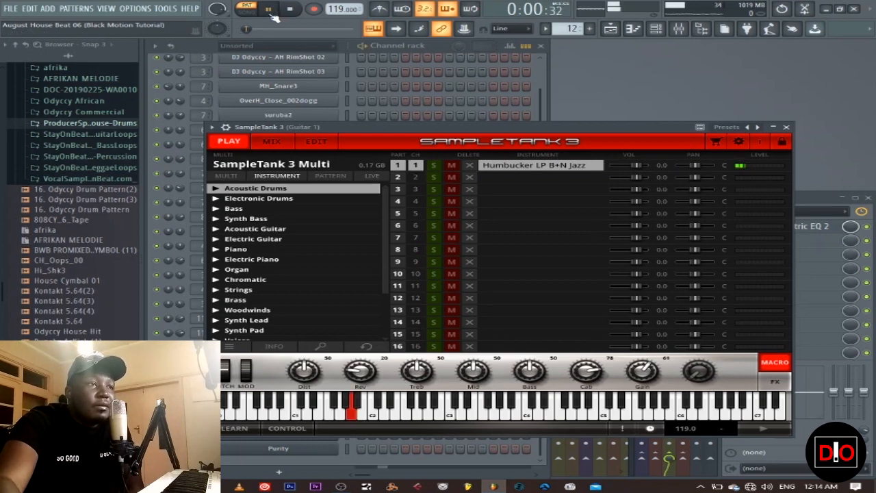
left_click(216, 239)
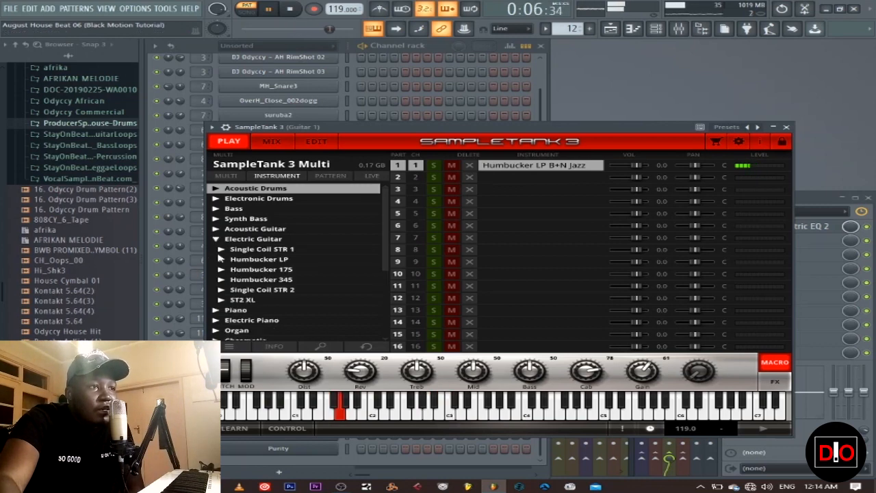
left_click(220, 260)
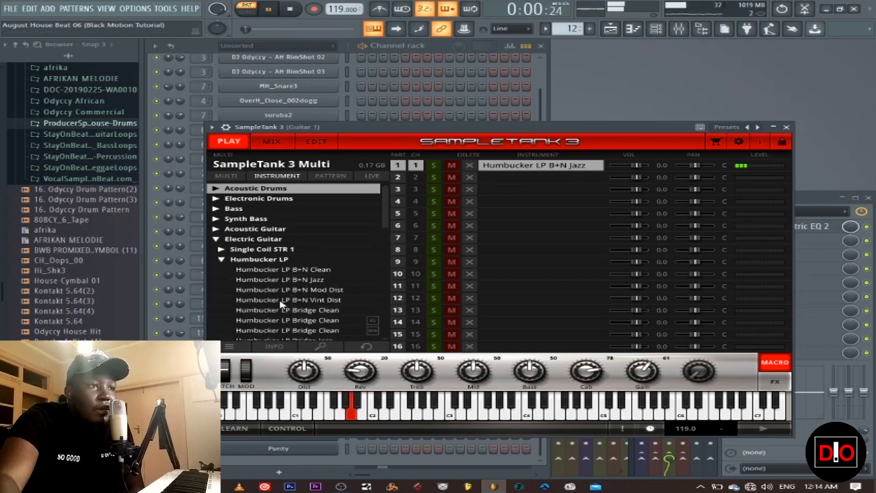
left_click(315, 280)
left_click(786, 127)
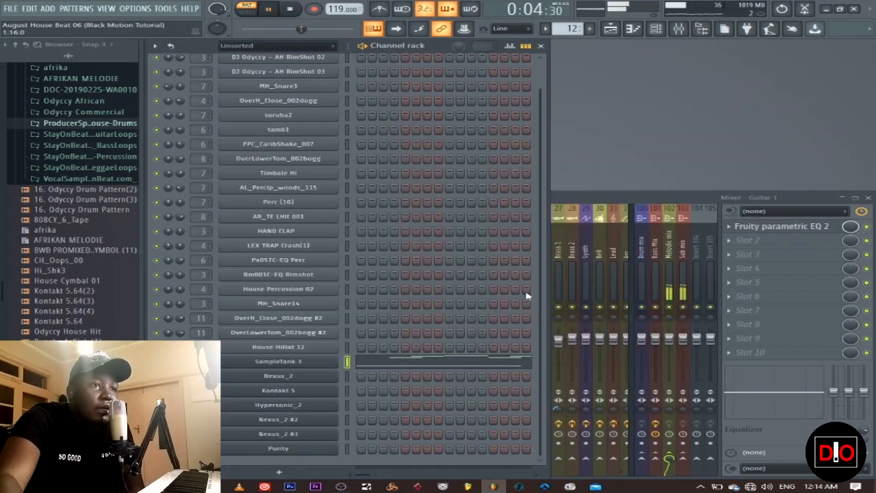
Step: Audition the guitar notes in the SampleTank 3 piano roll, stop playback and close the piano roll
left_click(384, 361)
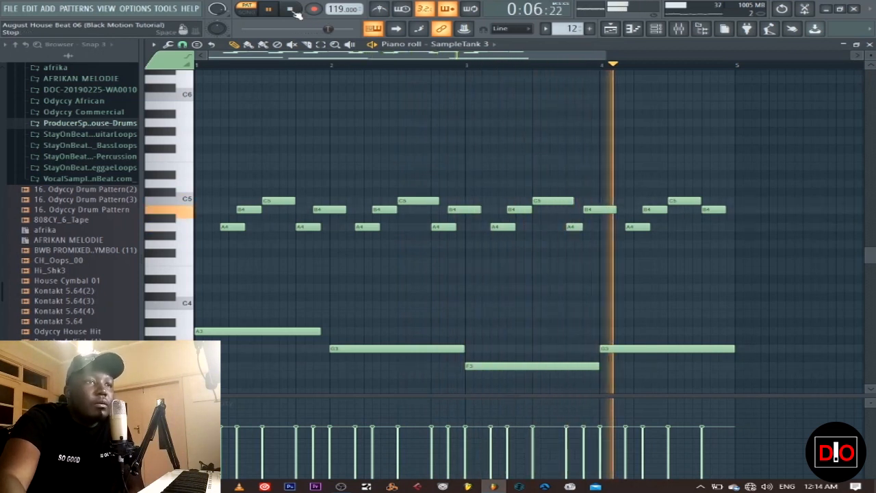
left_click(291, 10)
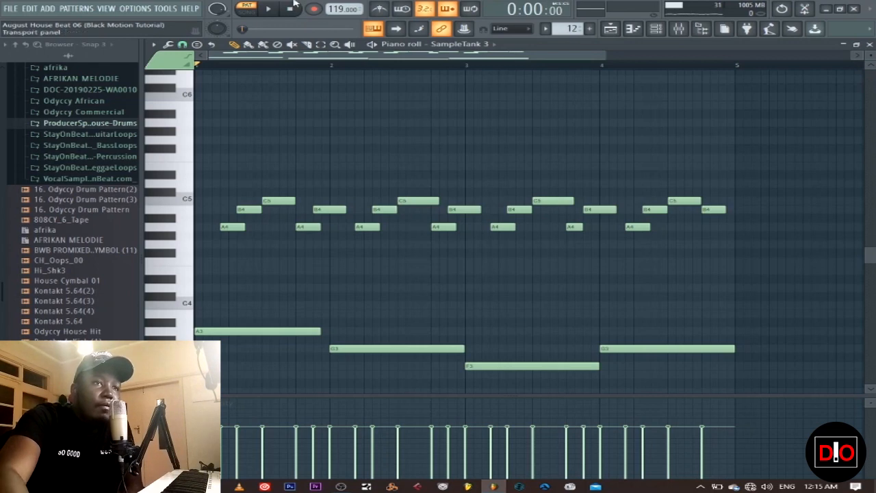
left_click(870, 44)
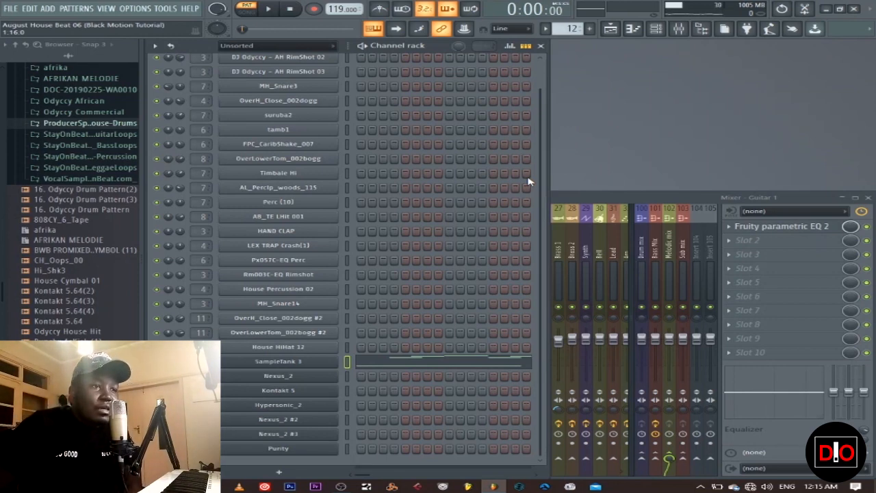
Step: Switch to pattern 13 and show the PN Ballad Grand Piano preset in Nexus_2 on the Chords track
key("KP_Add")
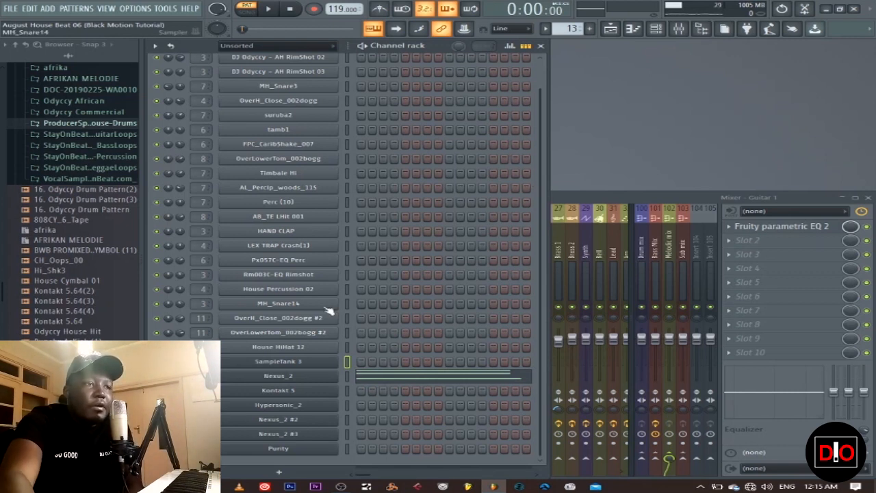
left_click(298, 381)
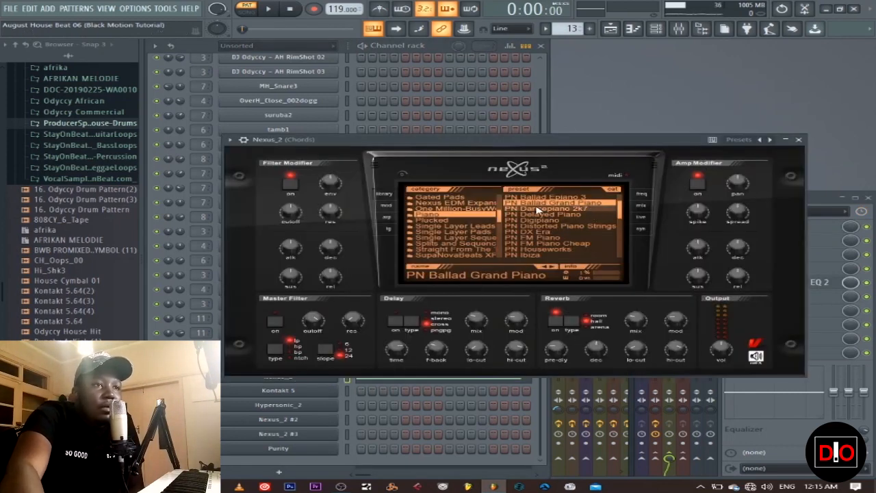
left_click(798, 139)
Step: Audition the chords of pattern 13 in the Nexus_2 piano roll, stop playback and close the piano roll
left_click(278, 15)
left_click(435, 375)
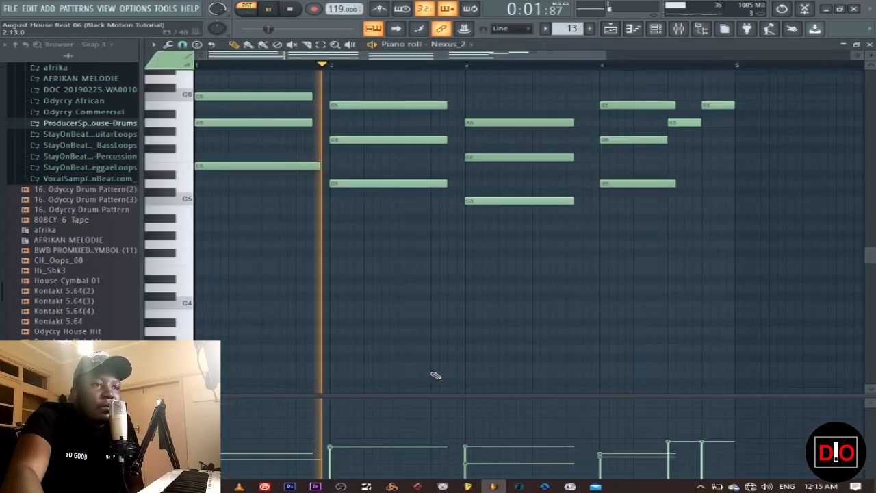
scroll(481, 251, "up", 3)
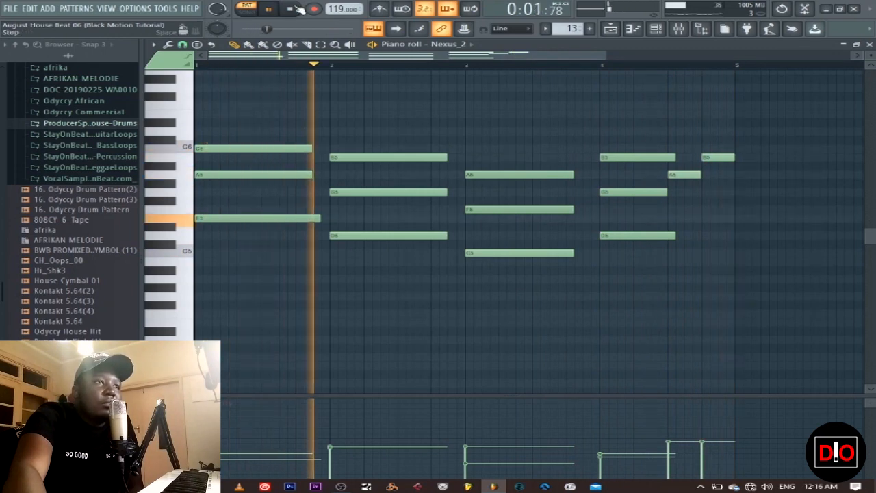
left_click(297, 8)
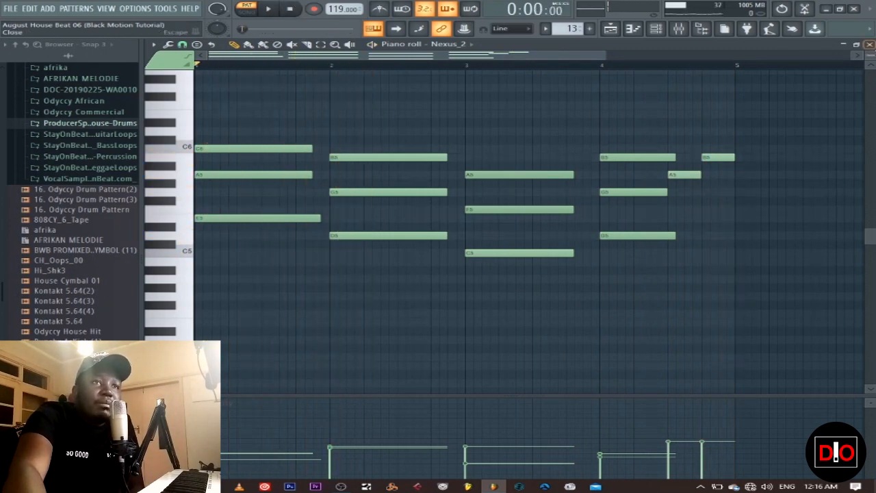
left_click(869, 43)
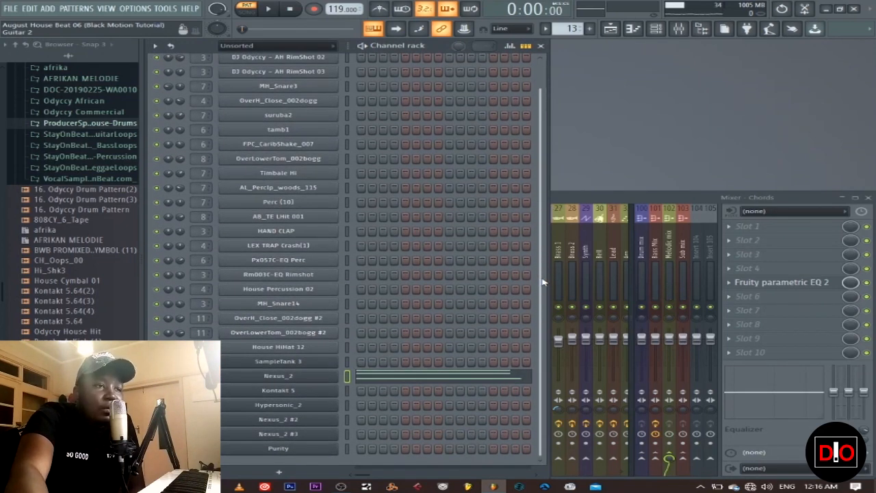
Step: Review the chord notes of pattern 13 in the Nexus_2 piano roll and close it
left_click(452, 378)
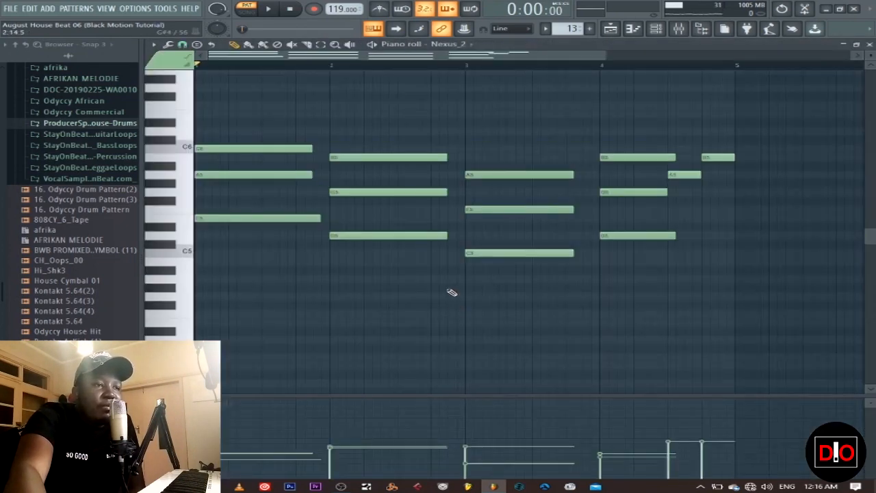
scroll(376, 294, "up", 3)
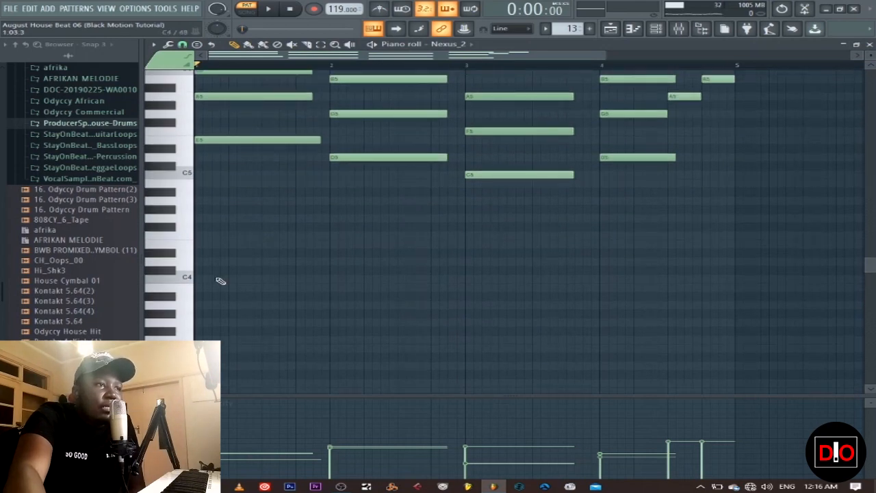
left_click(849, 53)
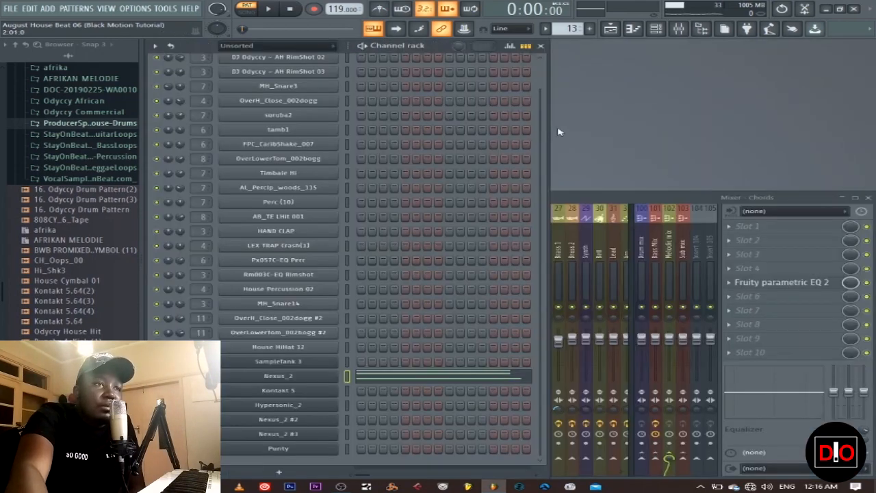
Step: Lower the high-cut and low-cut frequencies slightly in the Chords track's Fruity parametric EQ 2 during playback, close the EQ and stop
left_click(505, 221)
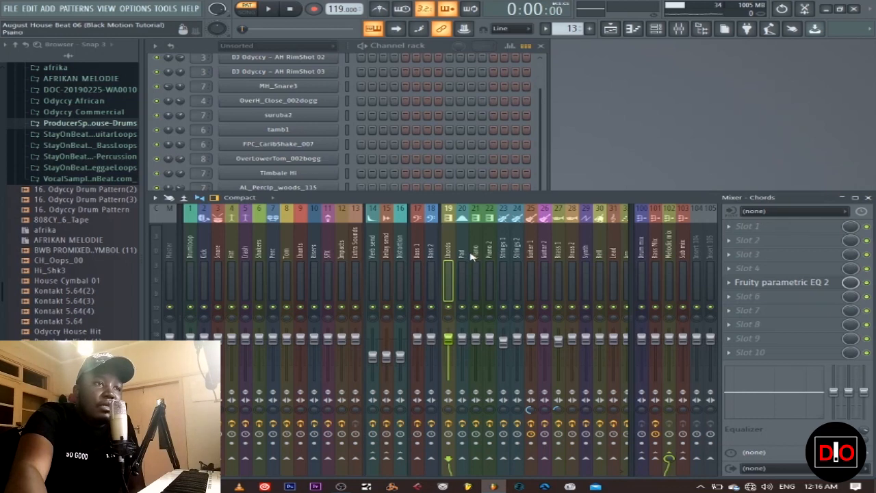
key("space")
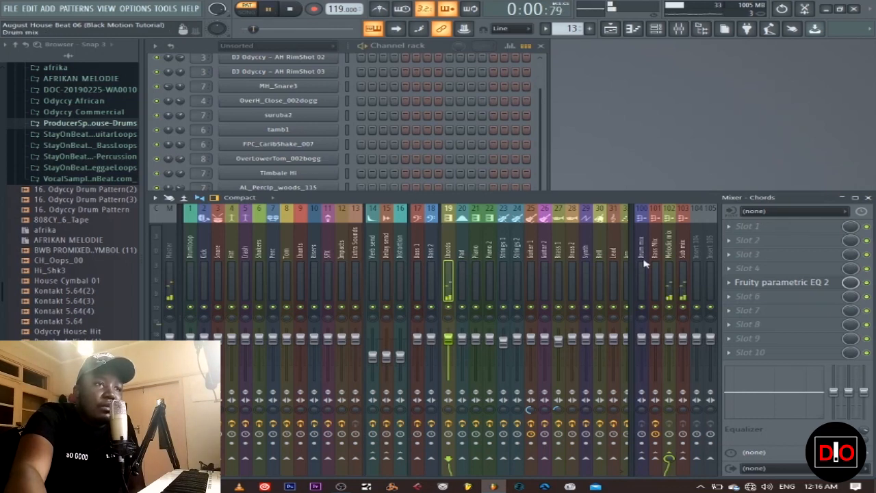
left_click(794, 282)
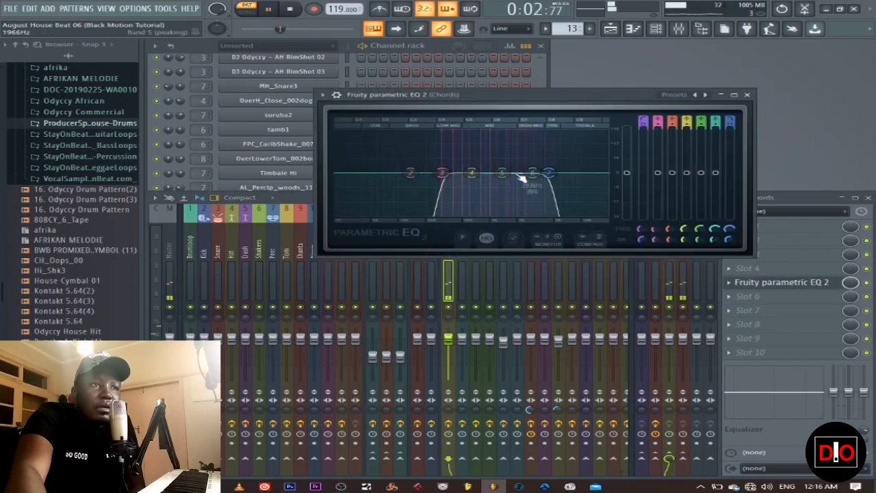
mouse_move(549, 173)
left_mouse_down()
mouse_move(490, 172)
mouse_move(589, 173)
mouse_move(542, 172)
left_mouse_up()
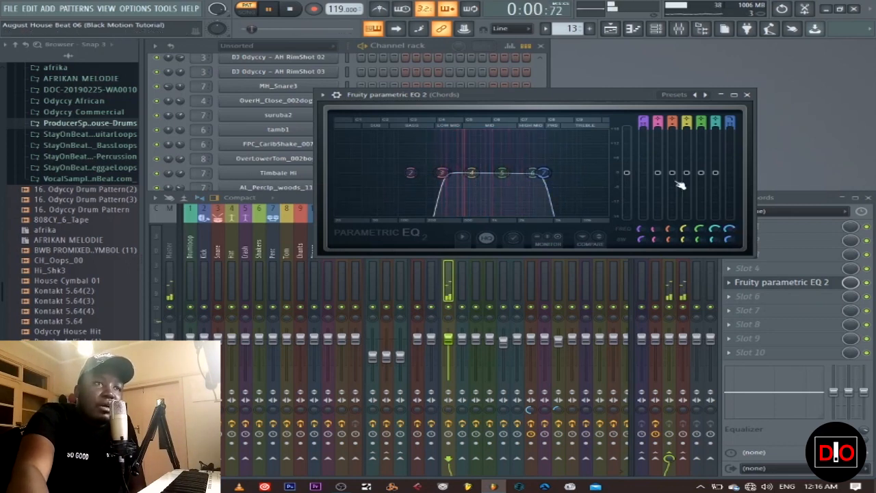
mouse_move(441, 173)
left_mouse_down()
mouse_move(426, 172)
mouse_move(440, 173)
left_mouse_up()
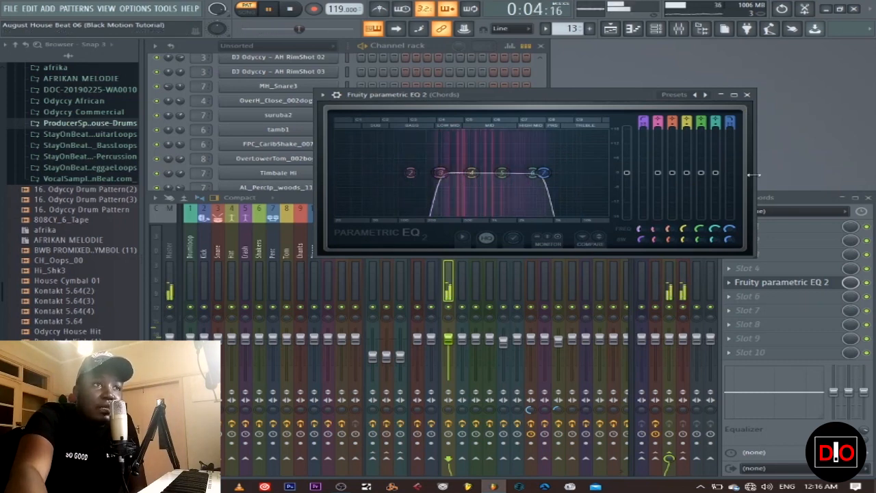
left_click(747, 94)
left_click(290, 9)
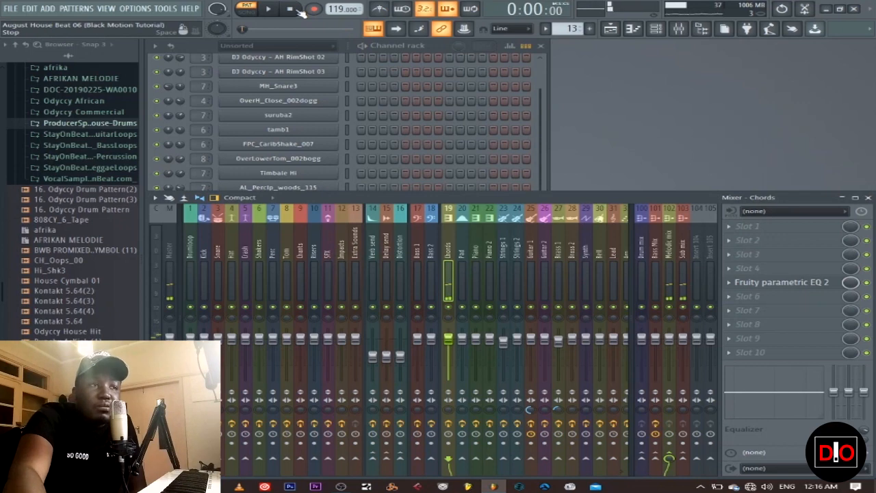
Step: Switch to pattern 14, Strings, and audition the Cello Ensemble instrument in Kontakt 5, closing its window
left_click(541, 171)
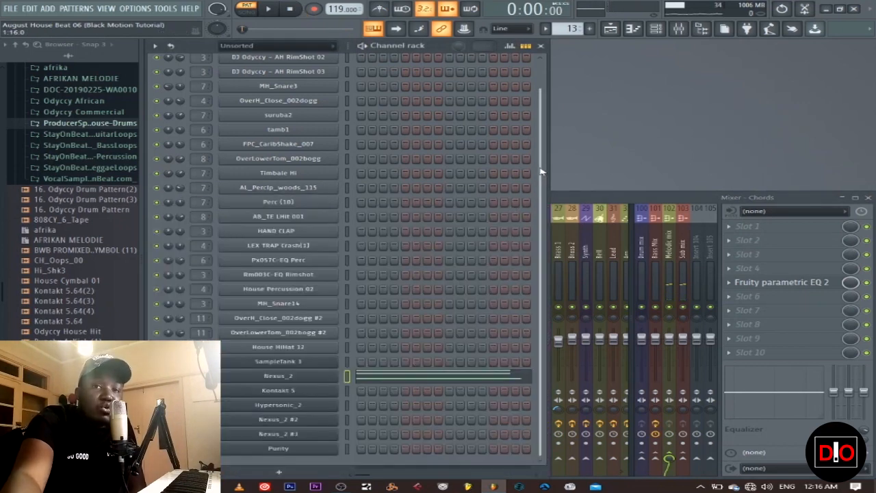
key("Right")
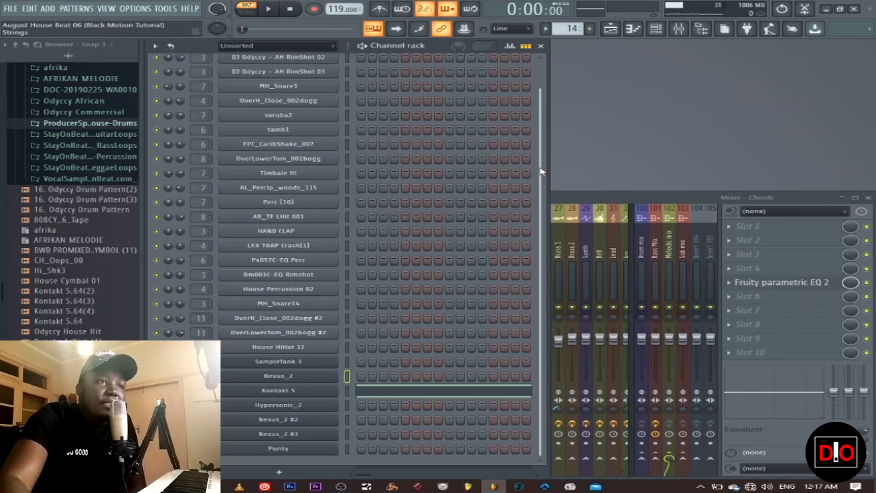
left_click(293, 390)
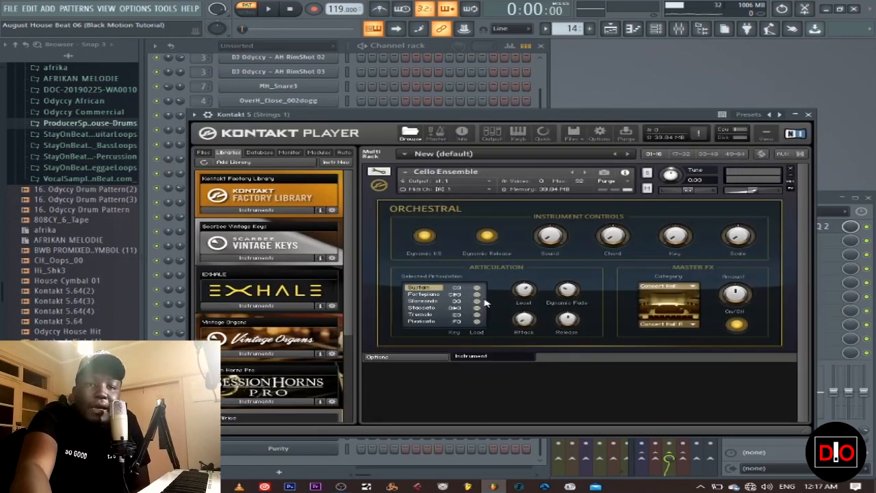
left_click_drag(503, 120, 508, 93)
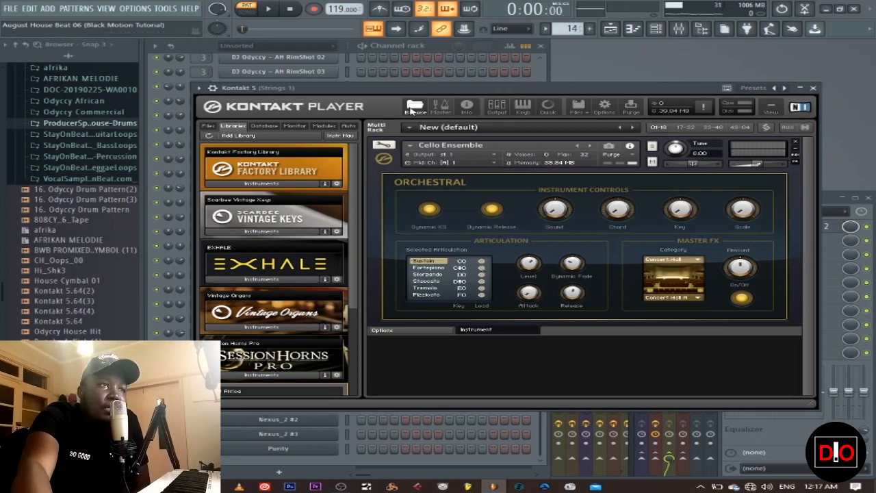
left_click(271, 9)
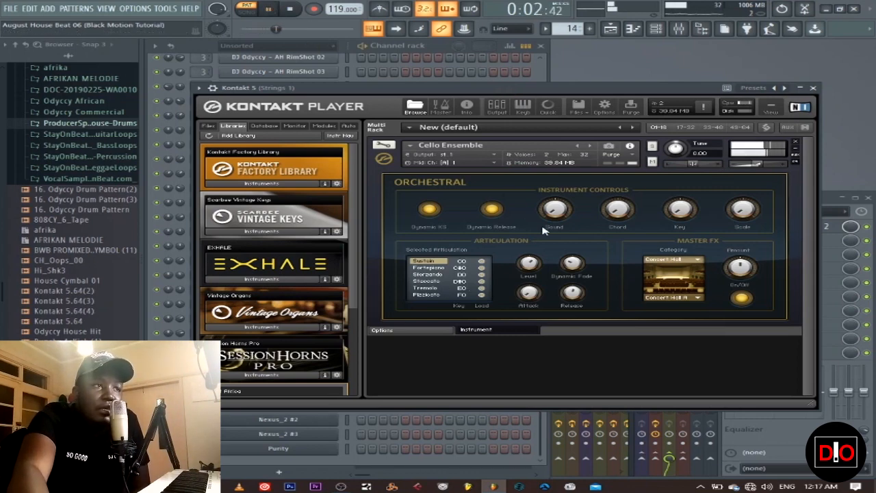
left_click(813, 88)
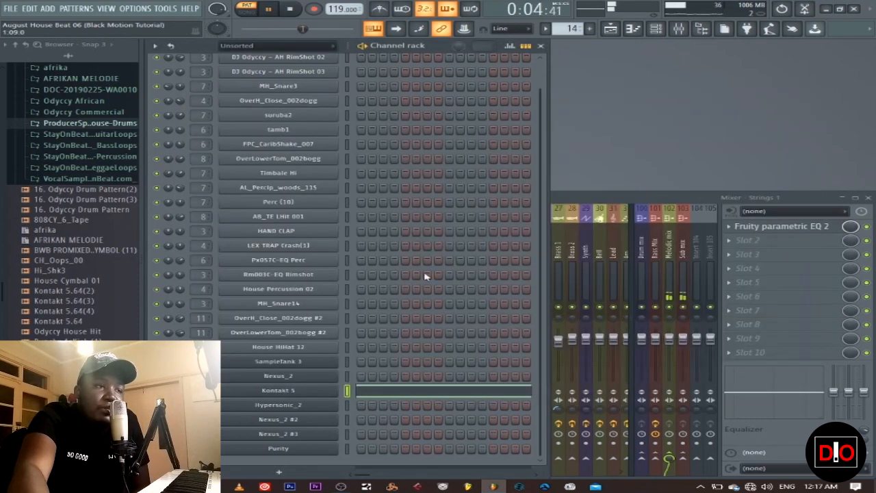
Step: Audition the two sustained string notes in the Kontakt 5 piano roll, close the piano roll and stop playback
left_click(392, 389)
left_click(300, 10)
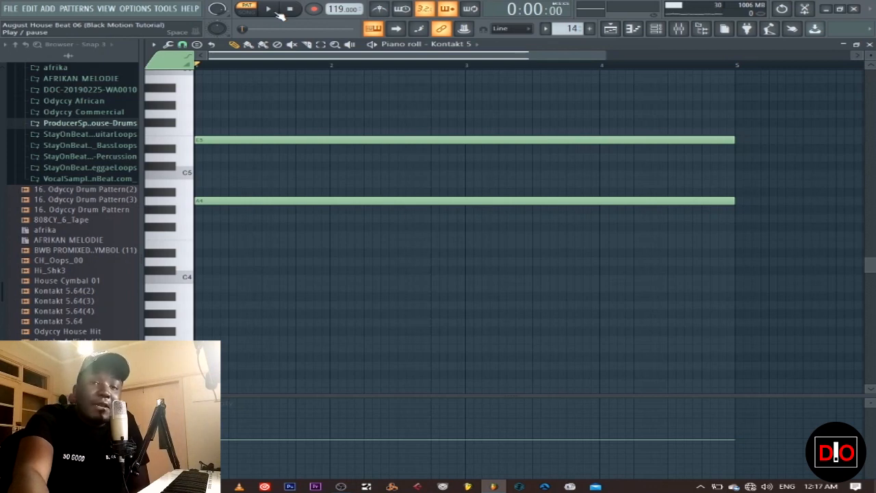
left_click(278, 13)
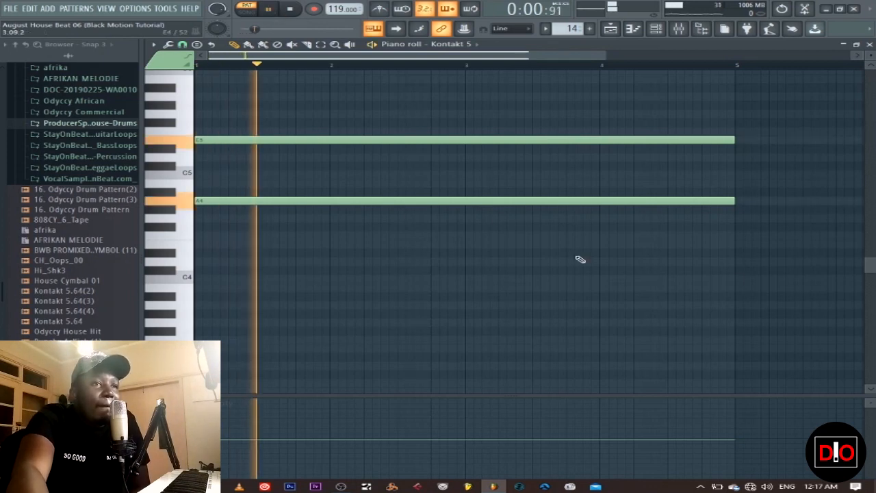
left_click(869, 44)
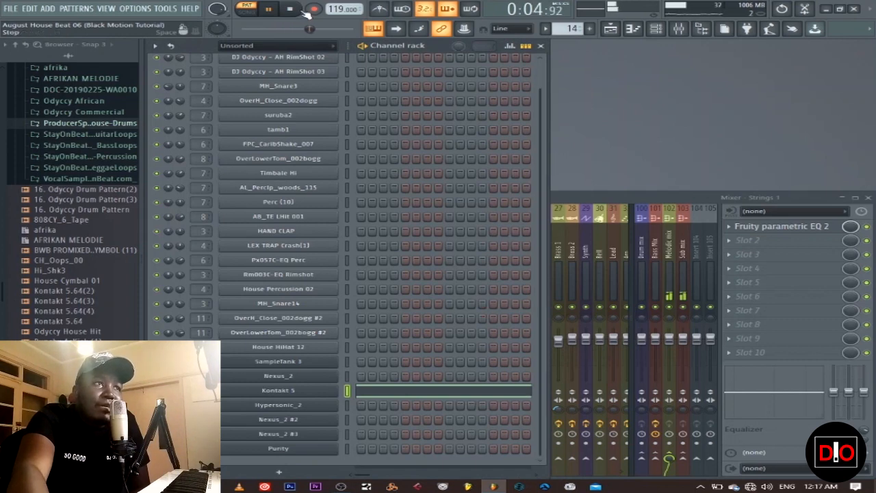
left_click(290, 10)
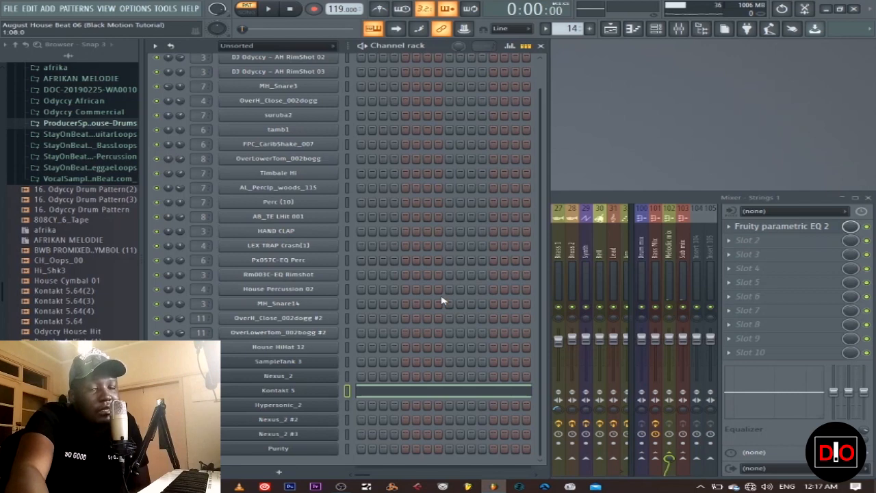
Step: Switch to pattern 15 and show the Brass Stakkato 1 preset in Nexus_2 #2, closing its window
key("KP_Add")
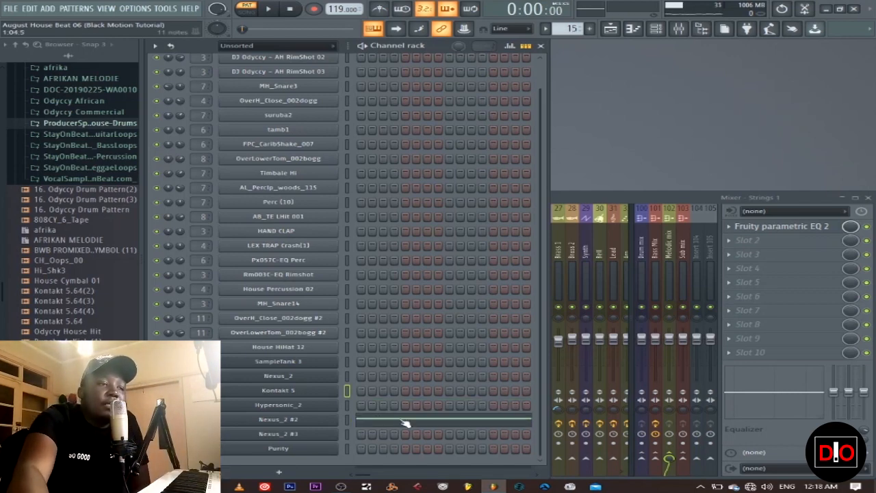
left_click(289, 422)
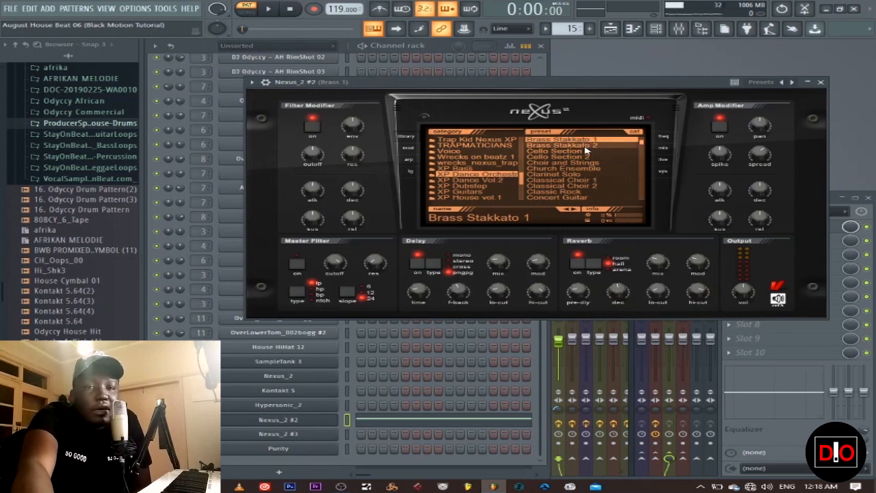
left_click(823, 82)
Step: Audition the brass notes of pattern 15 in the Nexus_2 #2 piano roll, stop playback and close the piano roll
left_click(416, 426)
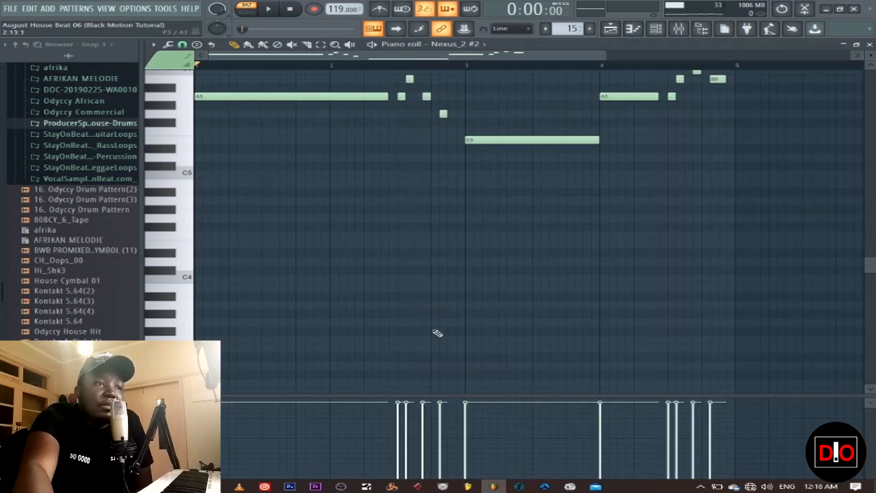
scroll(428, 274, "up", 4)
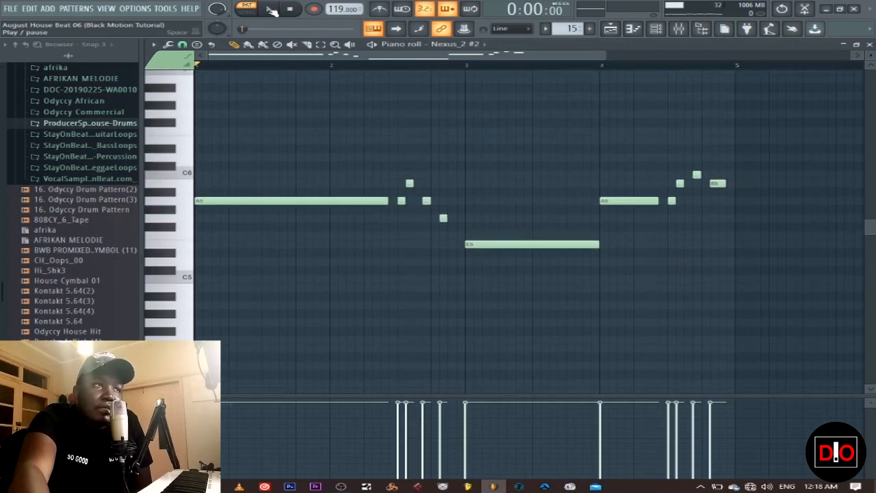
left_click(272, 10)
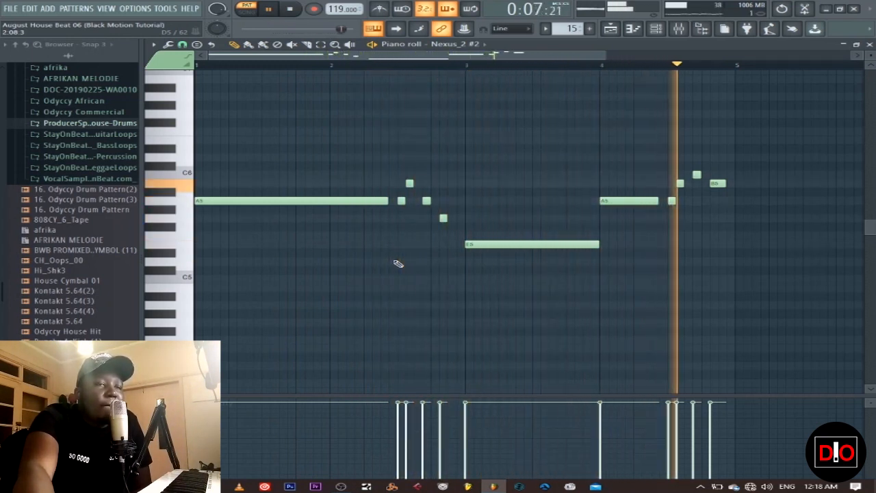
key("space")
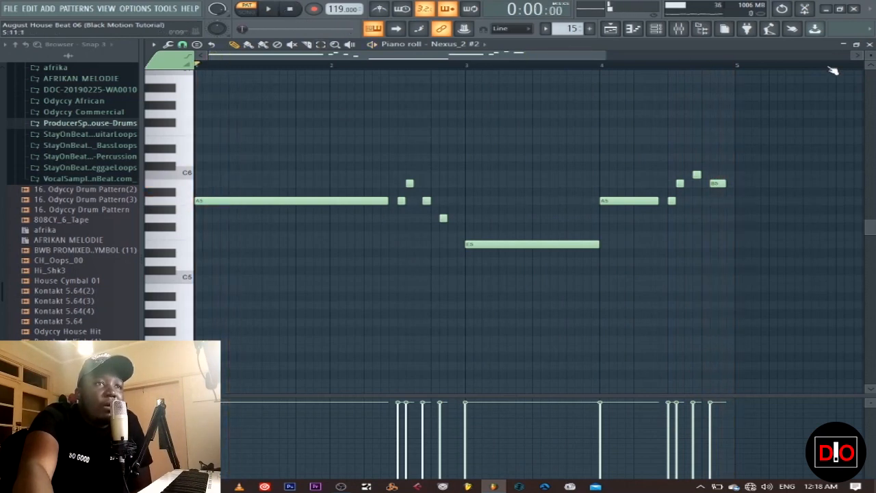
left_click(869, 44)
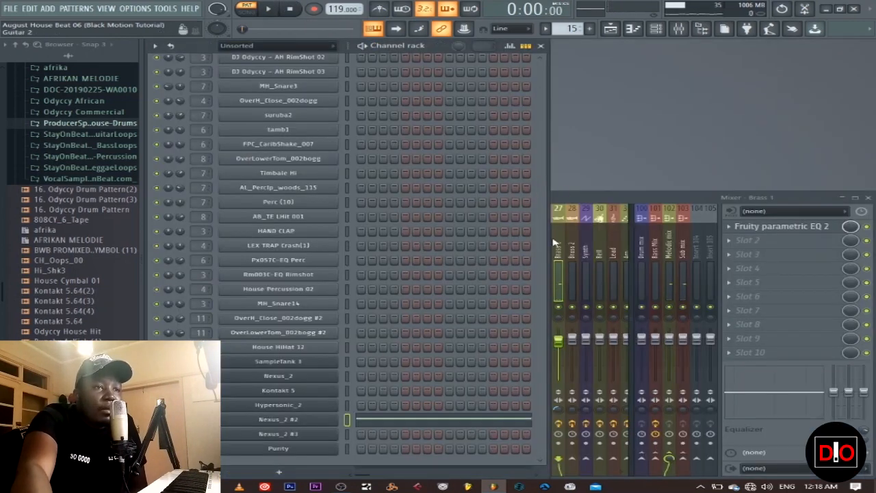
Step: Adjust the low-pass band 7 frequency in the Brass 1 track's Fruity parametric EQ 2 during playback, stop and close the EQ
left_click(607, 200)
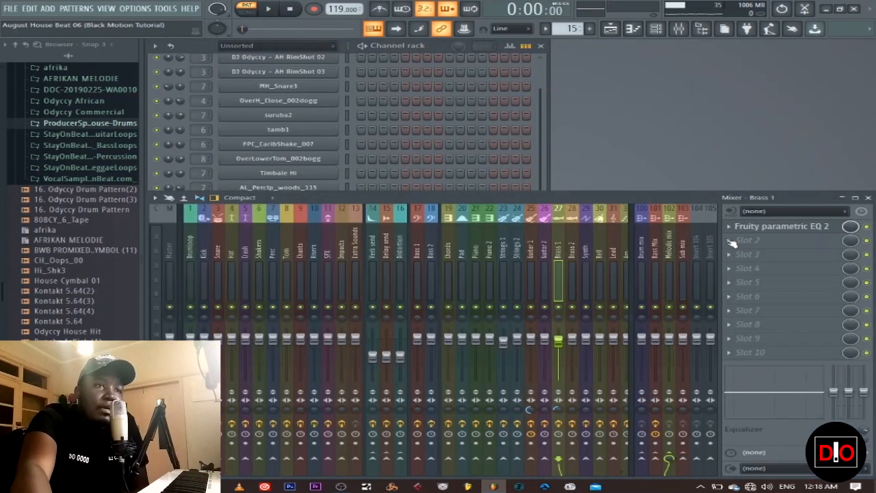
left_click(768, 229)
left_click(271, 9)
left_click_drag(417, 192, 477, 193)
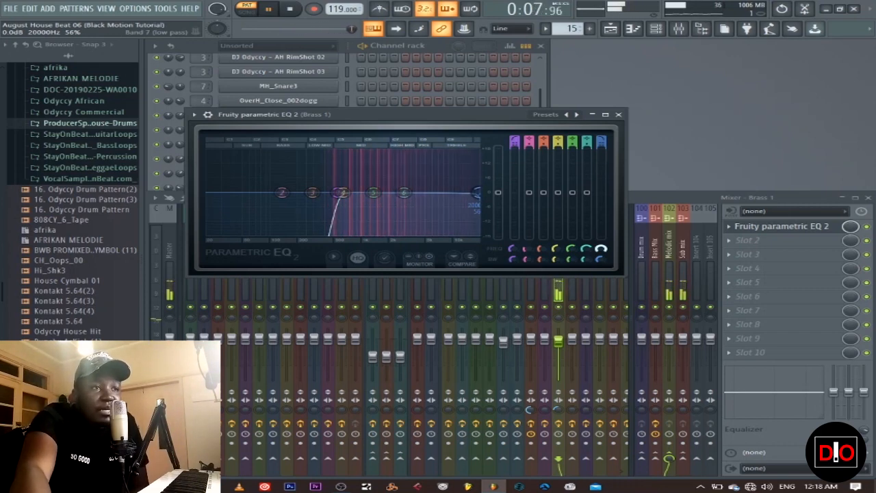
left_click_drag(477, 192, 448, 193)
left_click_drag(601, 250, 601, 264)
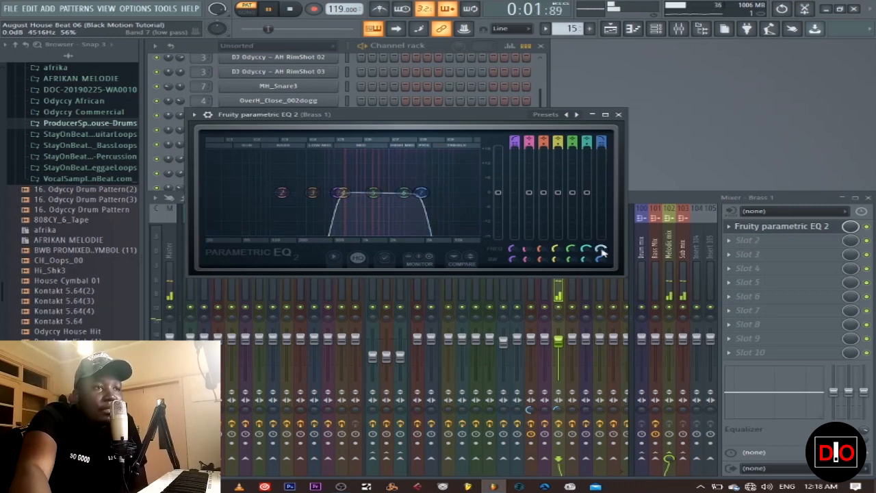
left_click_drag(601, 251, 601, 247)
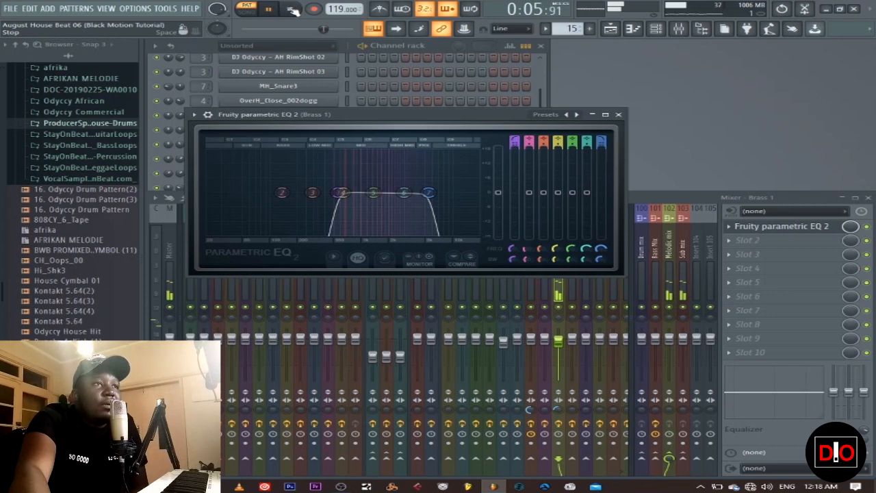
key("space")
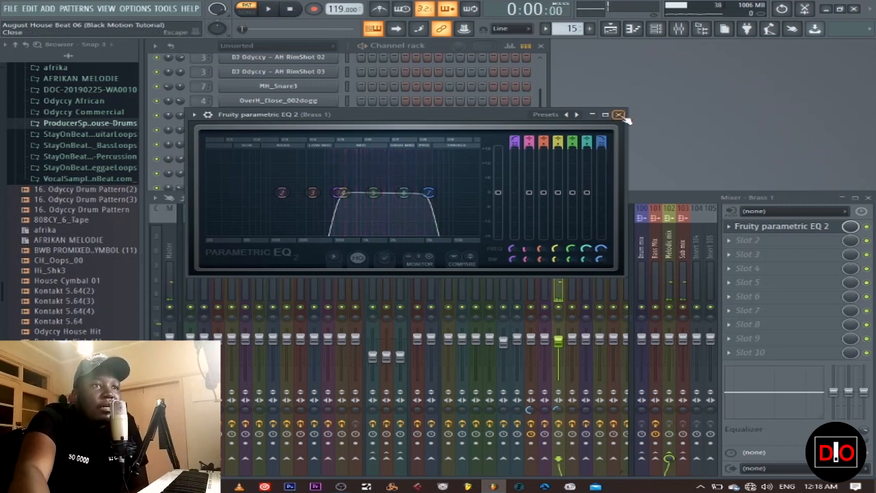
left_click(618, 115)
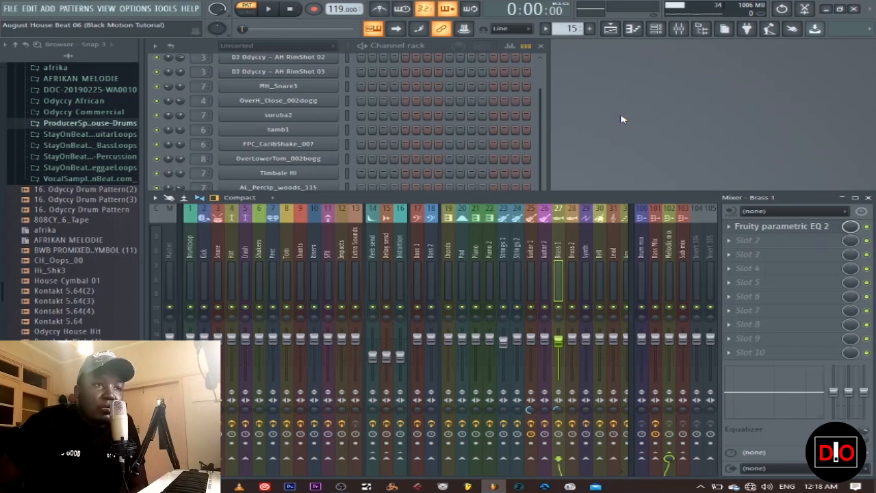
Step: Switch to pattern 16, audition its brass notes in the Nexus_2 #2 piano roll, stop playback and close the piano roll and mixer
left_click(537, 167)
key("KP_Add")
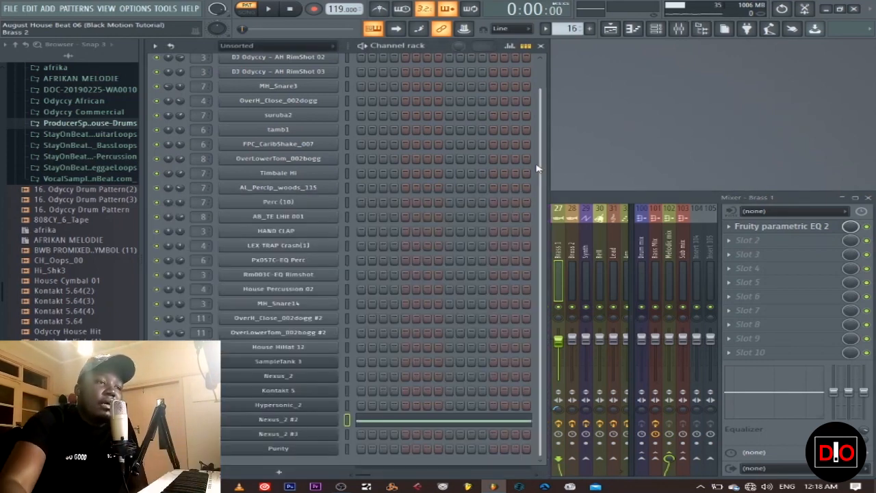
left_click(422, 424)
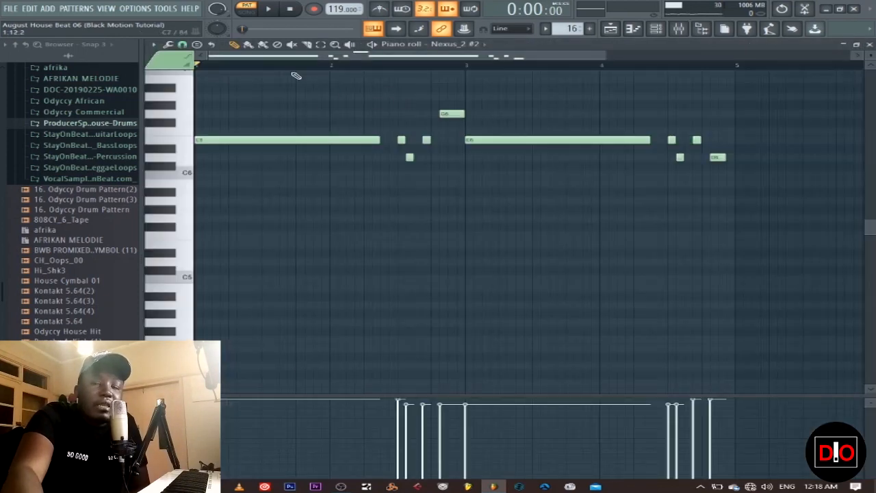
left_click(277, 10)
scroll(602, 230, "up", 5)
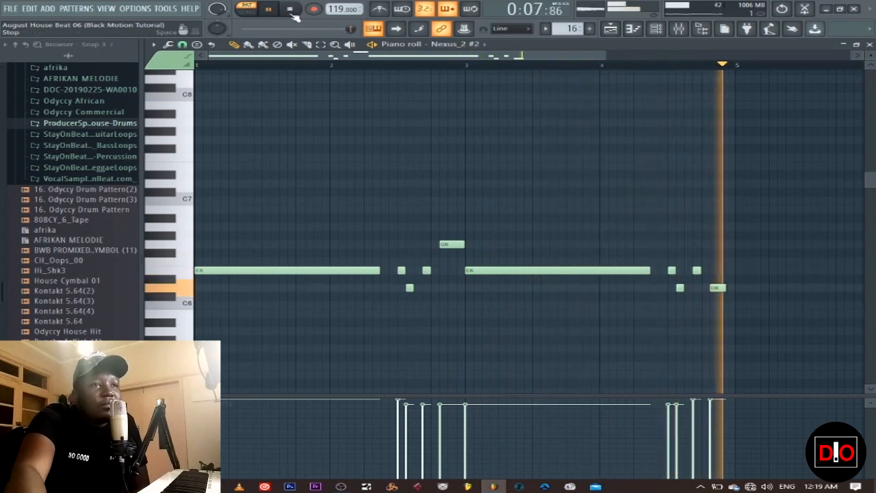
left_click(291, 9)
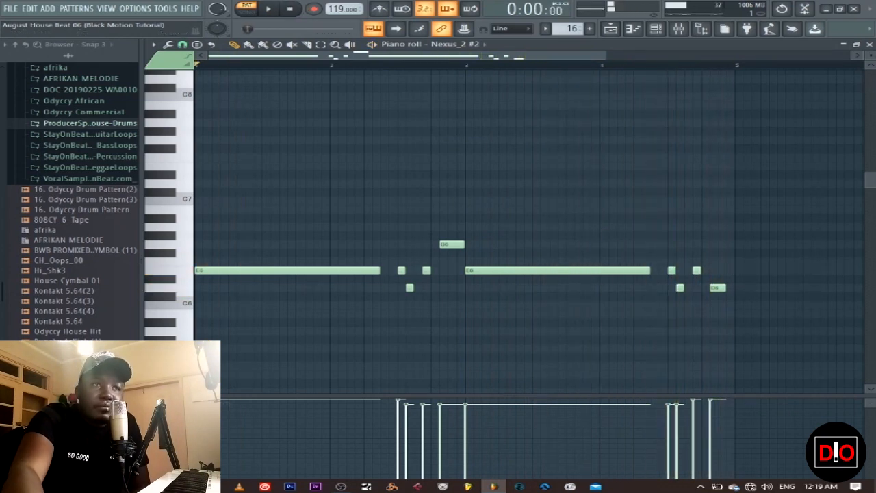
left_click(869, 43)
key("F9")
scroll(536, 272, "down", 1)
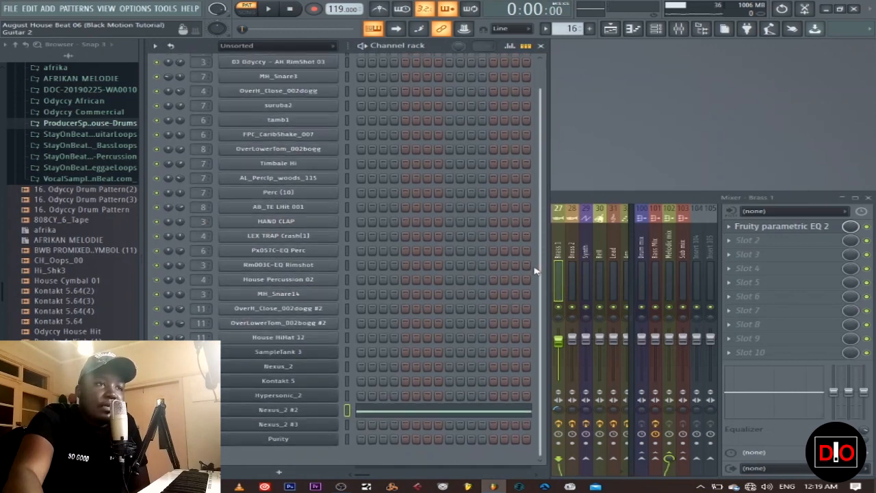
scroll(536, 272, "up", 1)
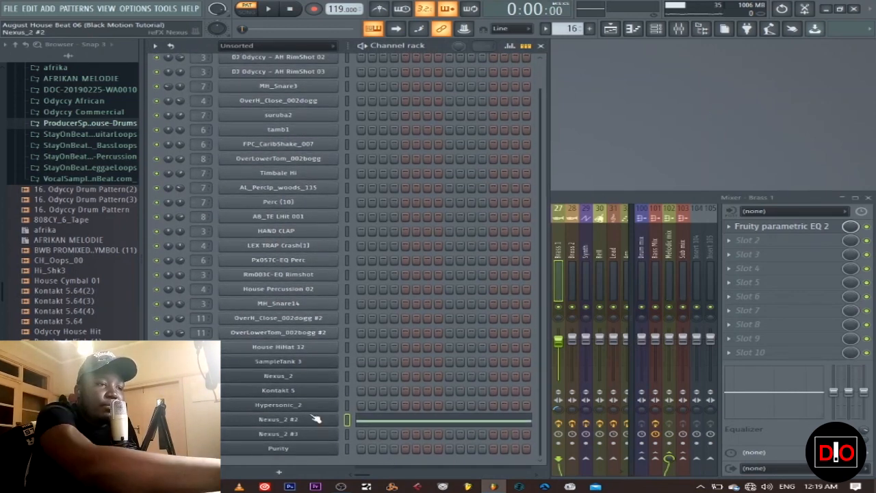
Step: Switch to pattern 17 and show its two sustained notes at bars 7 to 9 in the Nexus_2 #3 piano roll
key("KP_Add")
left_click(419, 438)
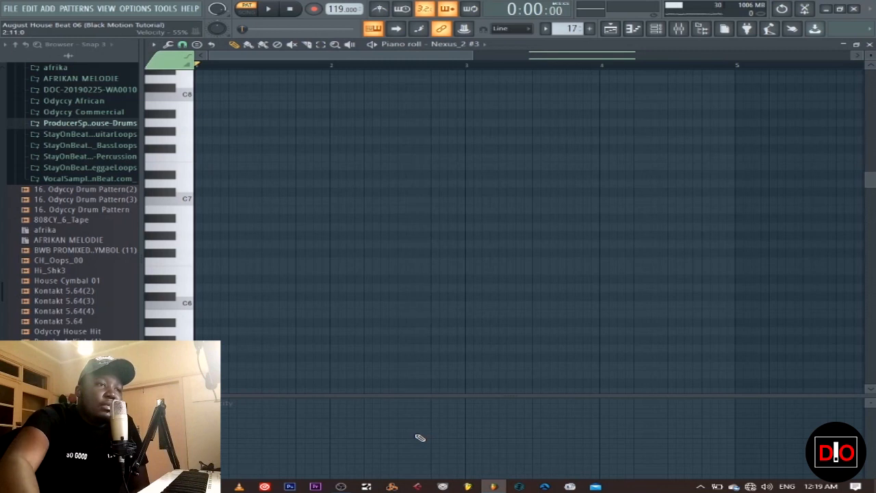
scroll(395, 256, "down", 5)
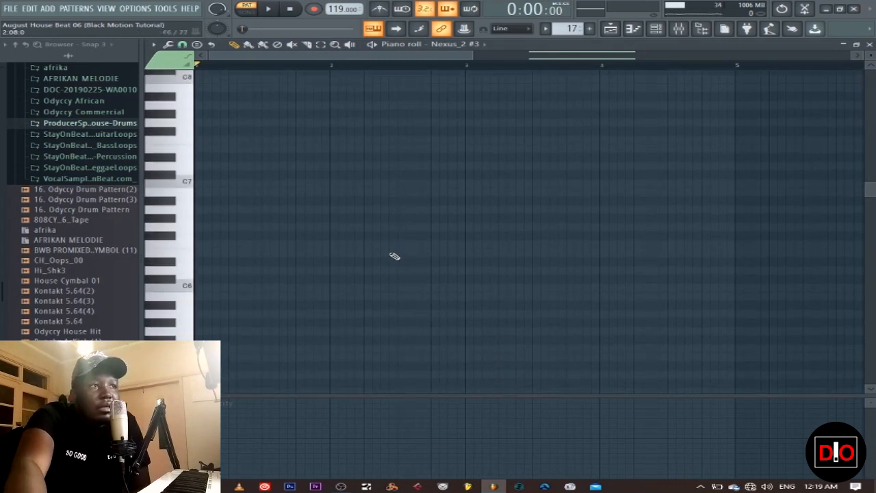
scroll(395, 256, "up", 6)
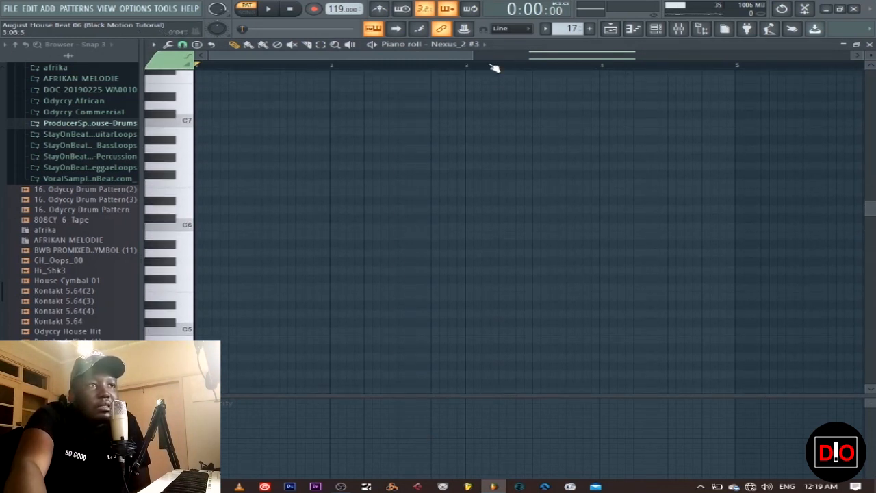
left_click_drag(472, 56, 837, 57)
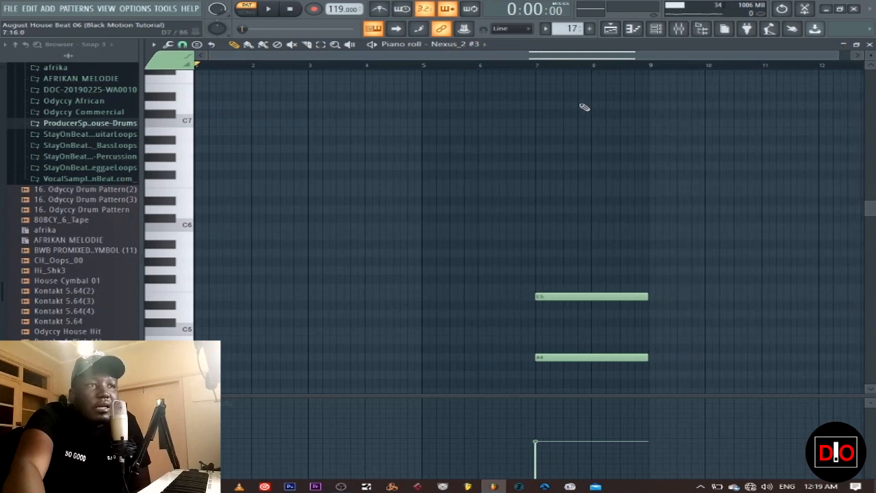
left_click(482, 67)
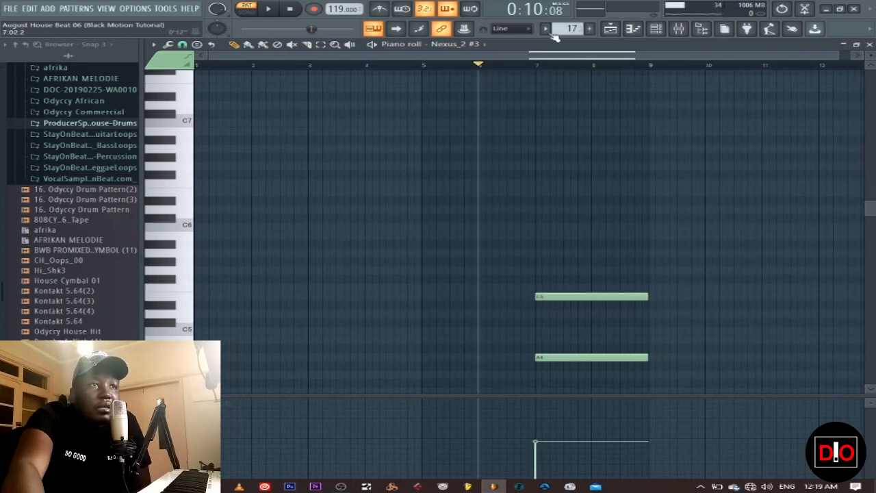
Step: Open the playlist, closer in on the opening bars, and solo the Strings 2 track with its EQ band 7 frequency automation
left_click(610, 28)
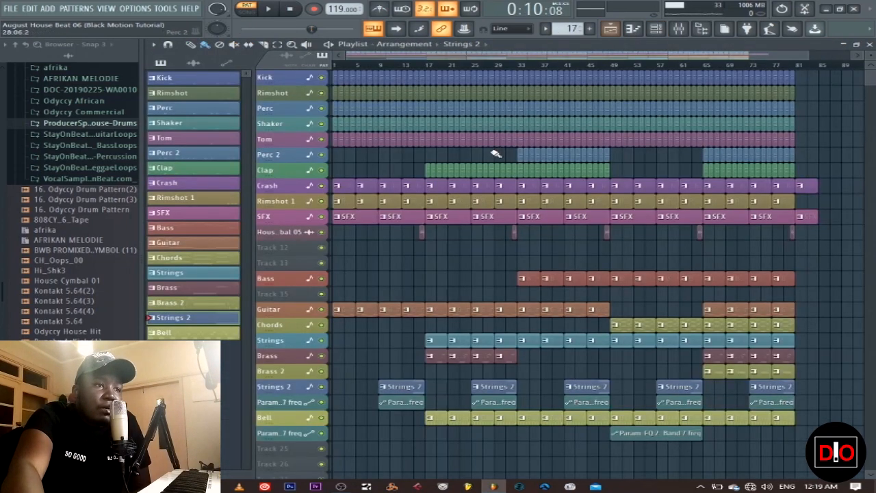
left_click_drag(805, 57, 458, 63)
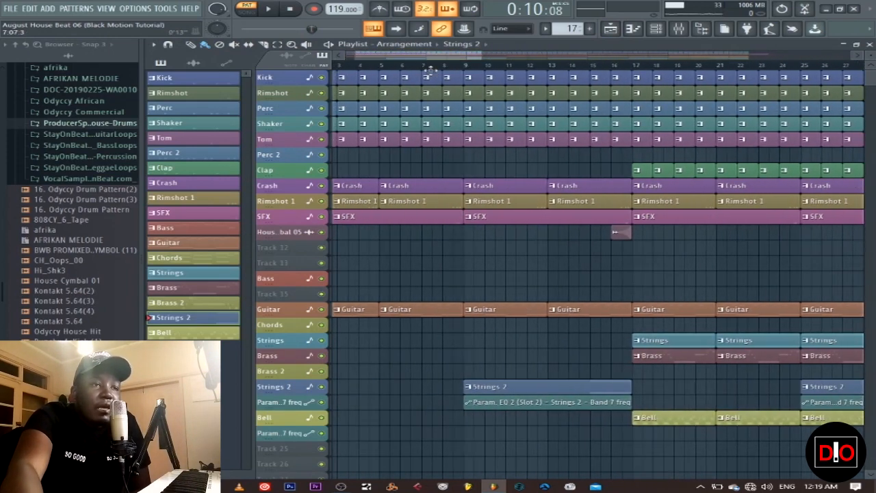
left_click(551, 67)
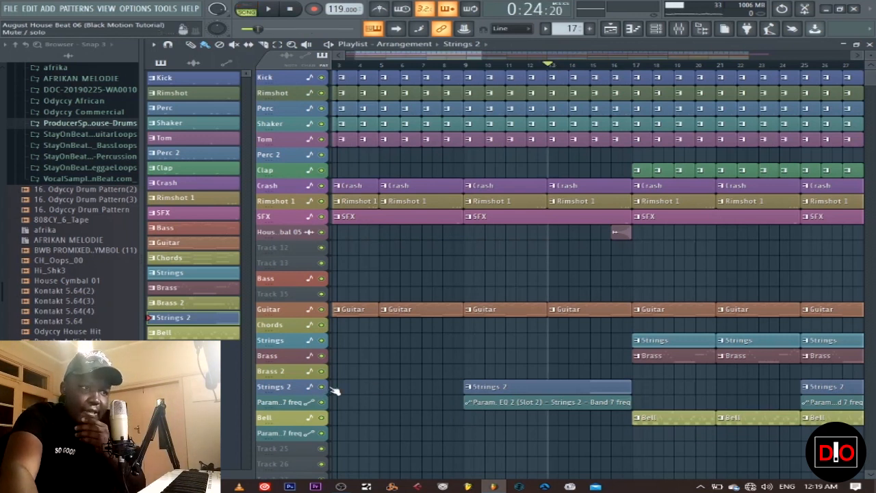
left_click(246, 9)
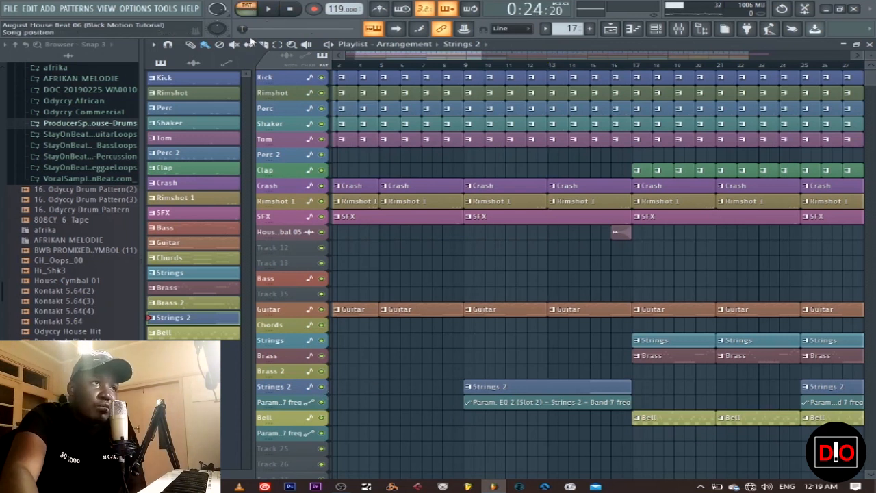
right_click(322, 387)
left_click(321, 402)
Step: Audition the soloed Strings 2 clip from bar 14 with its automation curve enlarged, return to bar 13 and stop playback
left_click(571, 63)
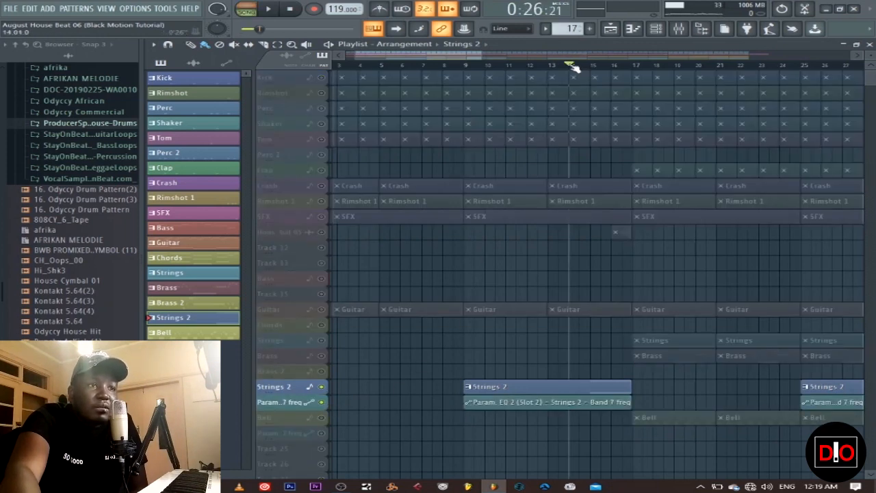
left_click(268, 8)
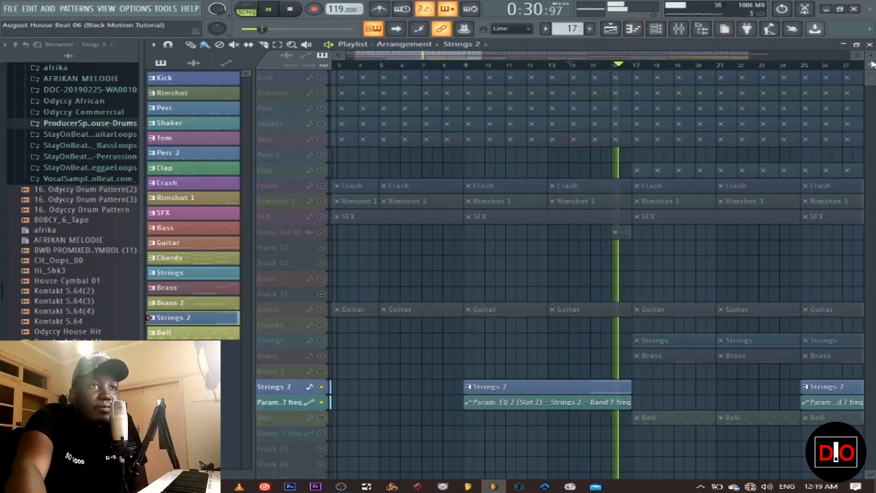
scroll(626, 415, "up", 3, "alt")
scroll(703, 306, "down", 5)
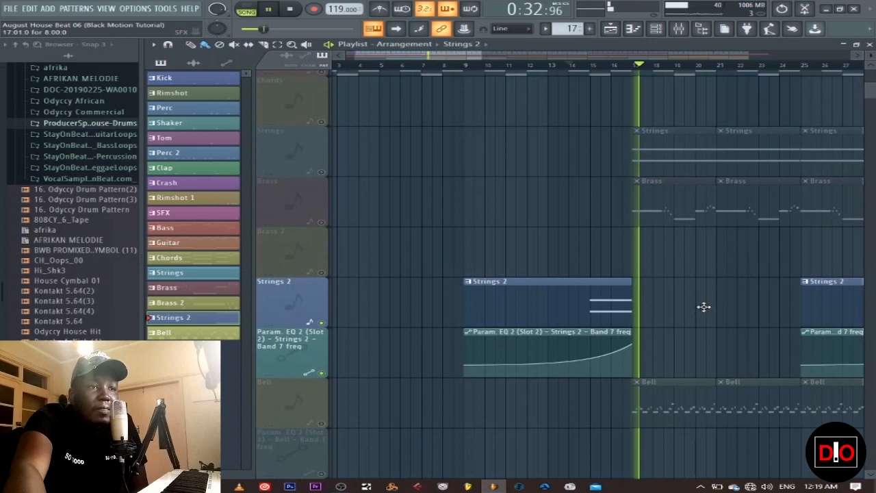
left_click(558, 69)
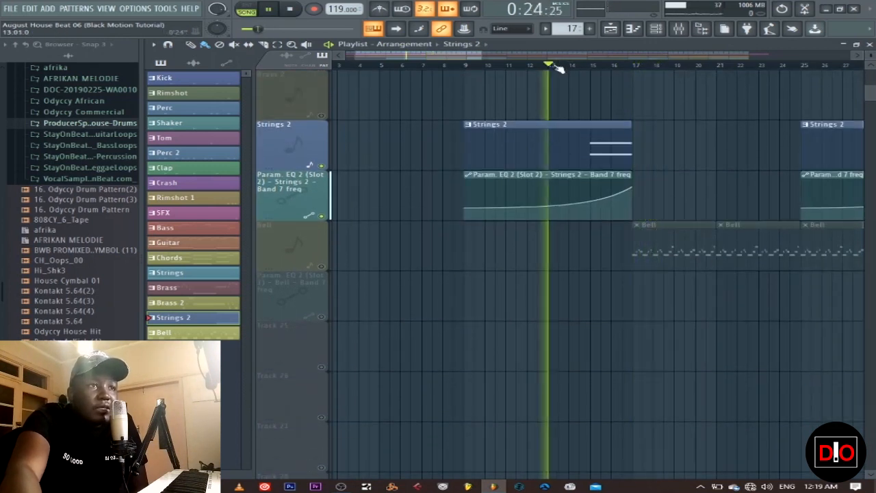
left_click(300, 10)
Step: Watch the slot 2 Fruity parametric EQ 2 on the Strings 2 mixer track during playback, stop and close the EQ and mixer
left_click(678, 28)
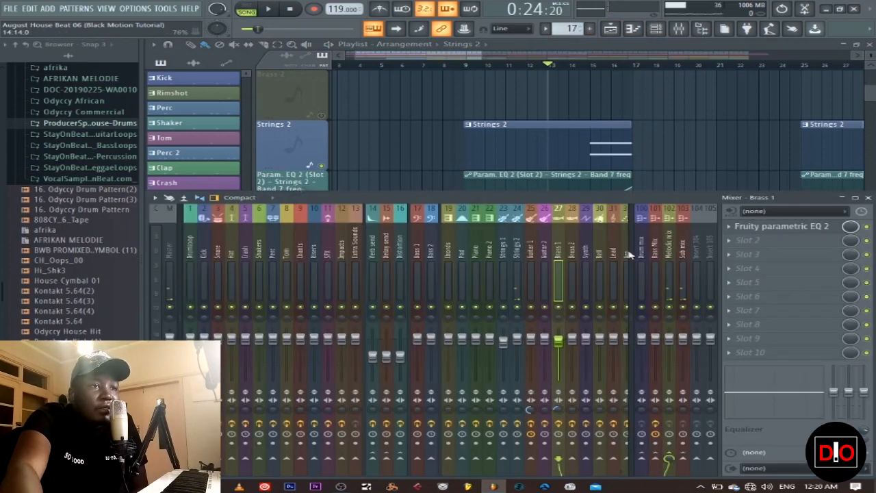
left_click(805, 228)
left_click(805, 229)
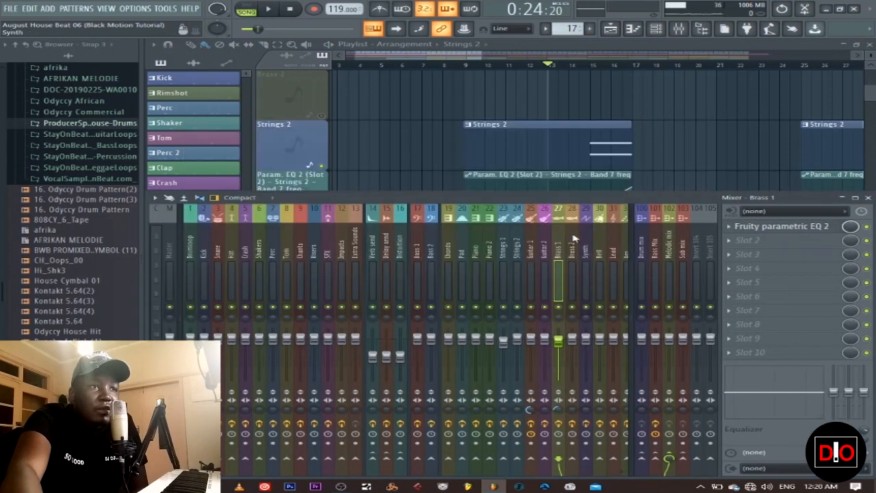
left_click(504, 257)
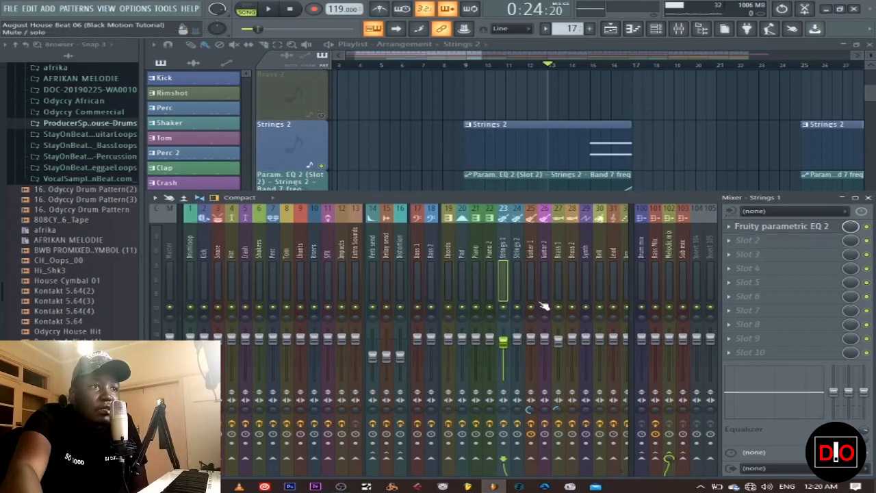
left_click(518, 257)
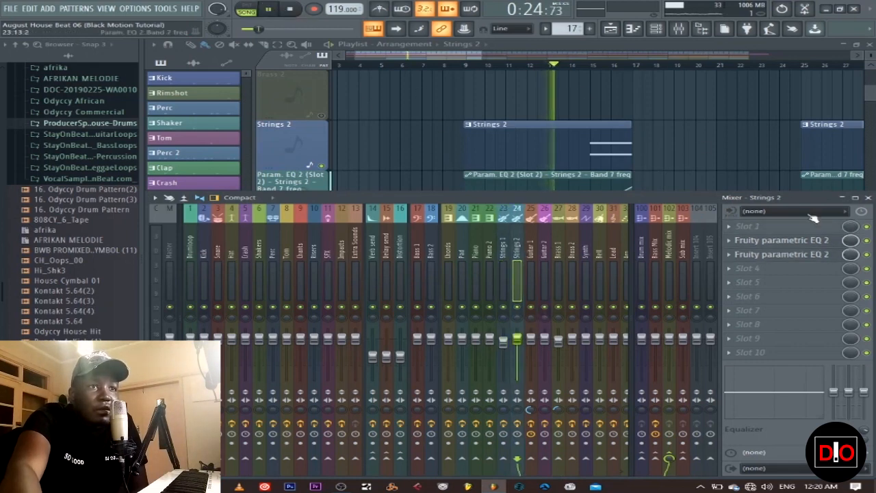
left_click(781, 239)
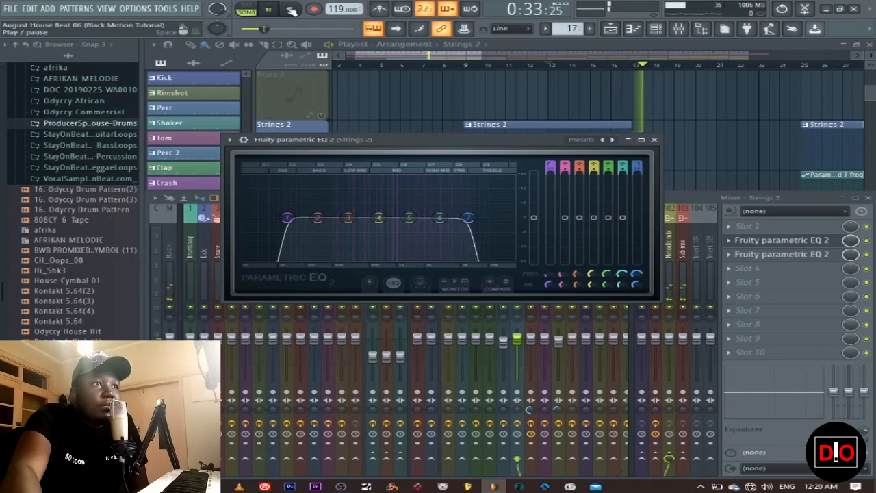
key("space")
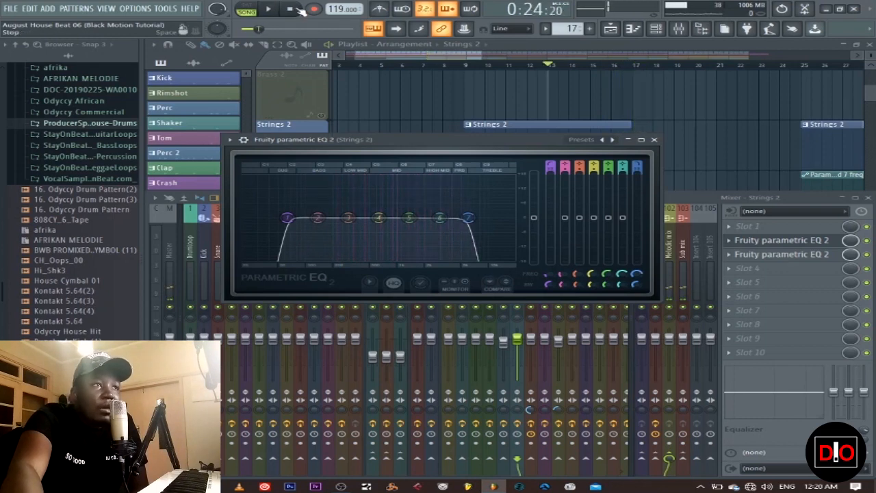
left_click(655, 141)
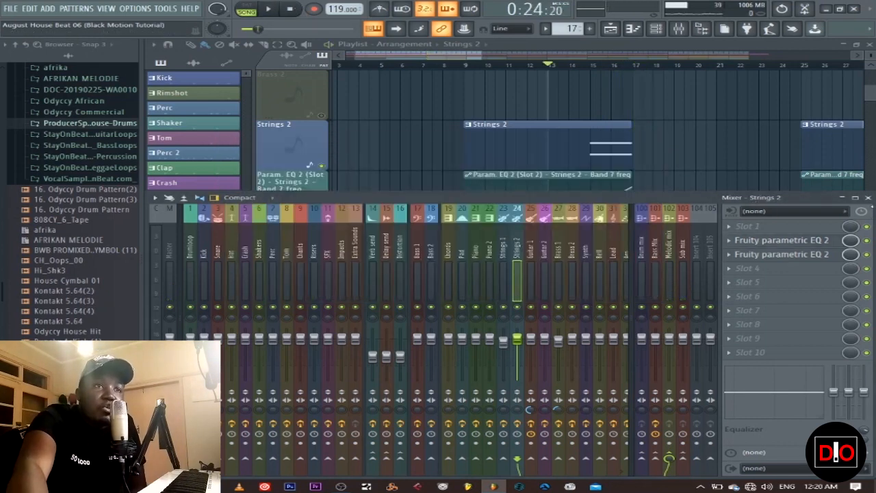
left_click(868, 197)
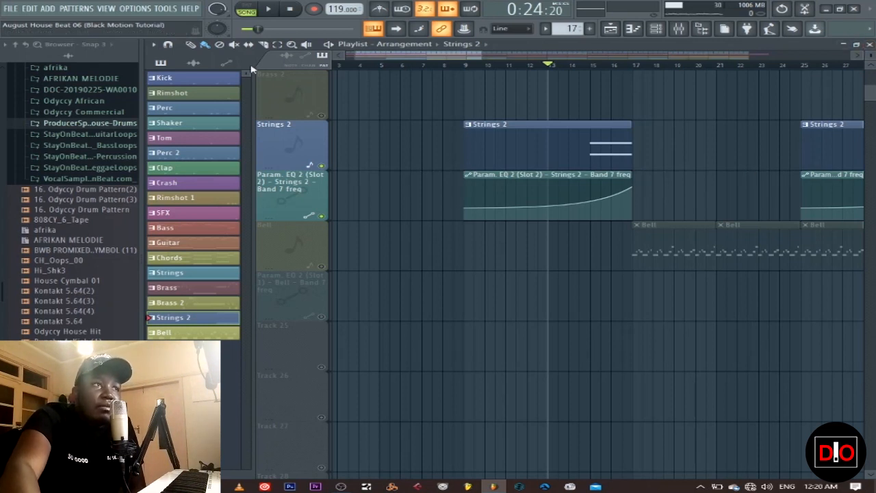
Step: Unsolo the Strings 2 track, close the playlist and Nexus_2 #3 piano roll, and return to pattern mode
left_click(321, 166, "ctrl")
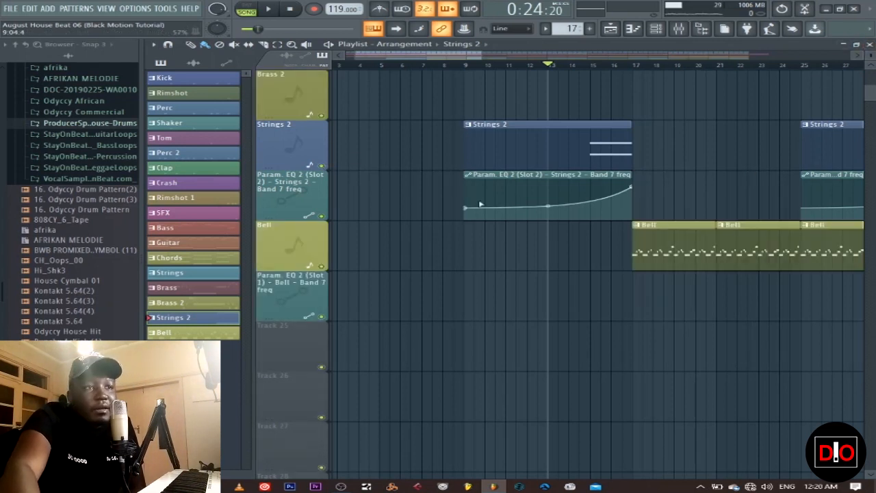
left_click(869, 44)
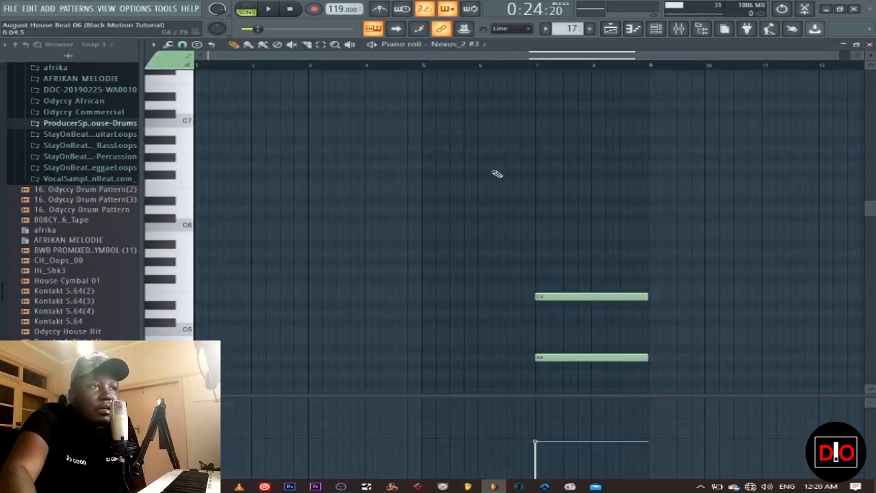
left_click(869, 44)
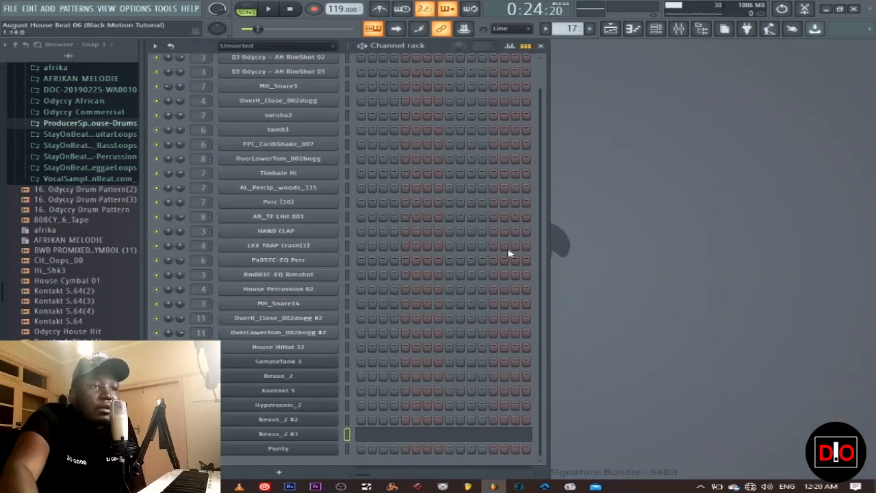
left_click(259, 5)
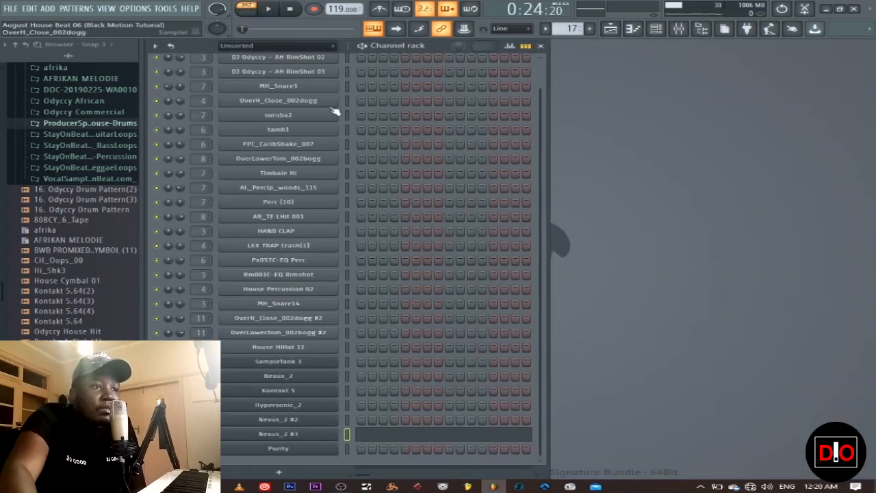
Step: Switch to pattern 18, view the Bright Mallet preset in the Purity preset list, start playback and close the instrument
key("KP_Add")
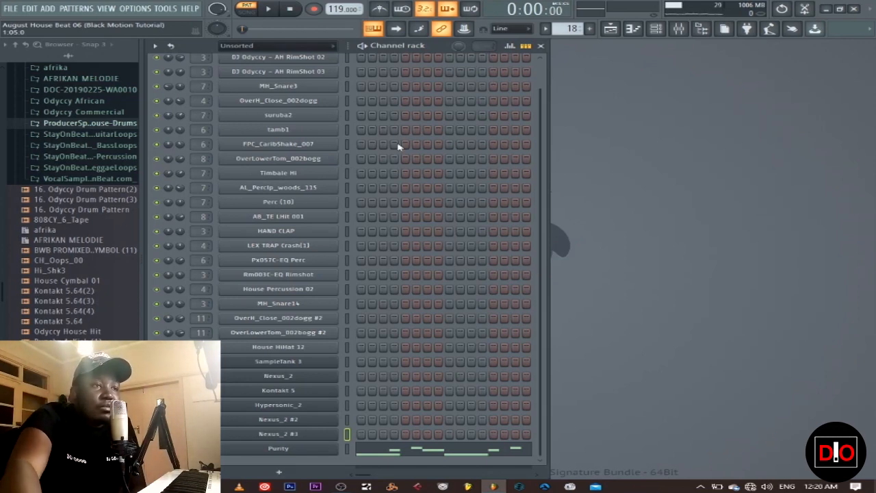
left_click(297, 450)
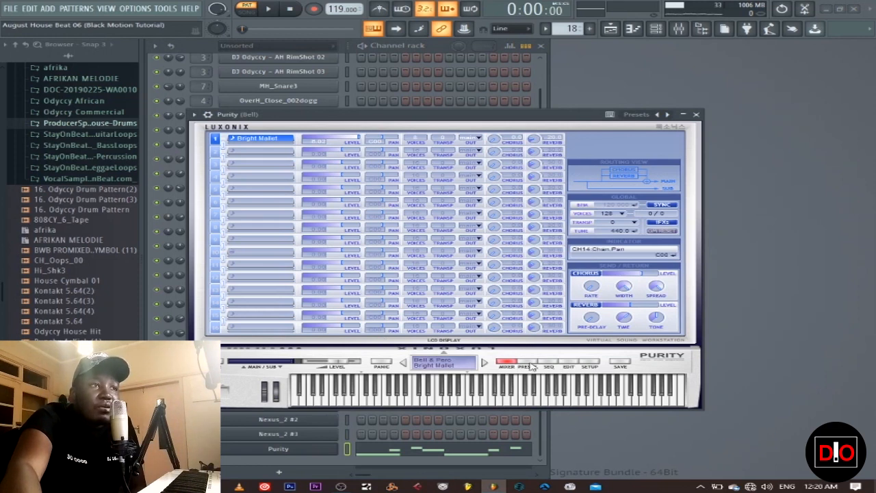
left_click(528, 364)
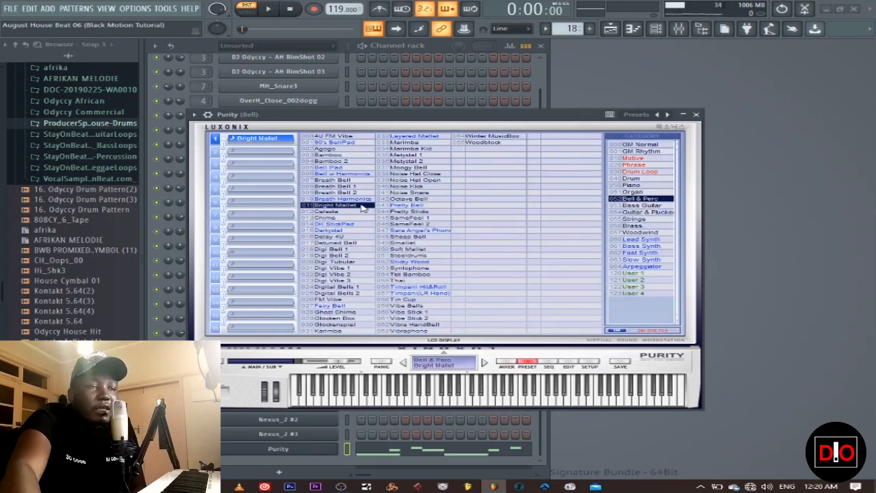
left_click(268, 9)
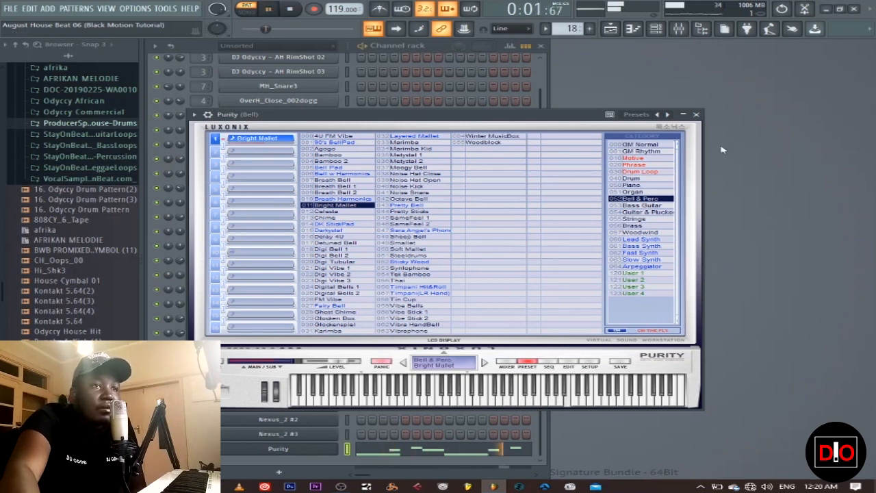
left_click(697, 115)
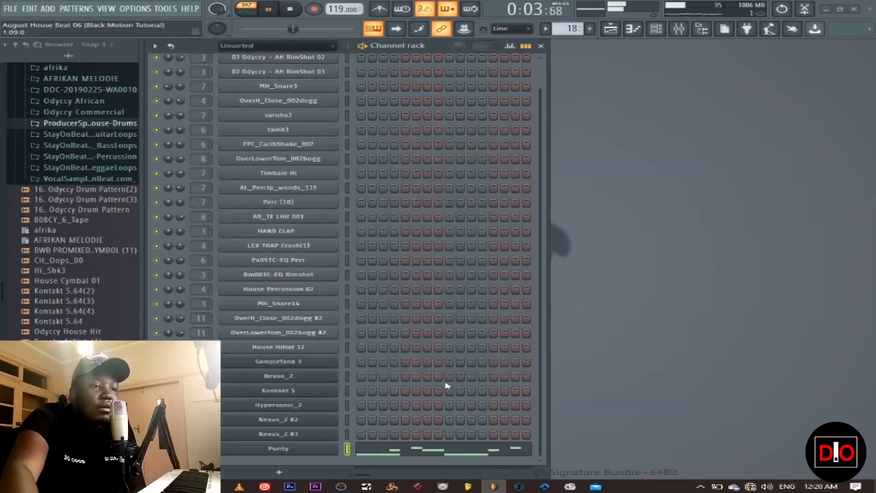
Step: Examine the Purity bell notes in the piano roll during playback, stop and close the piano roll
left_click(407, 452)
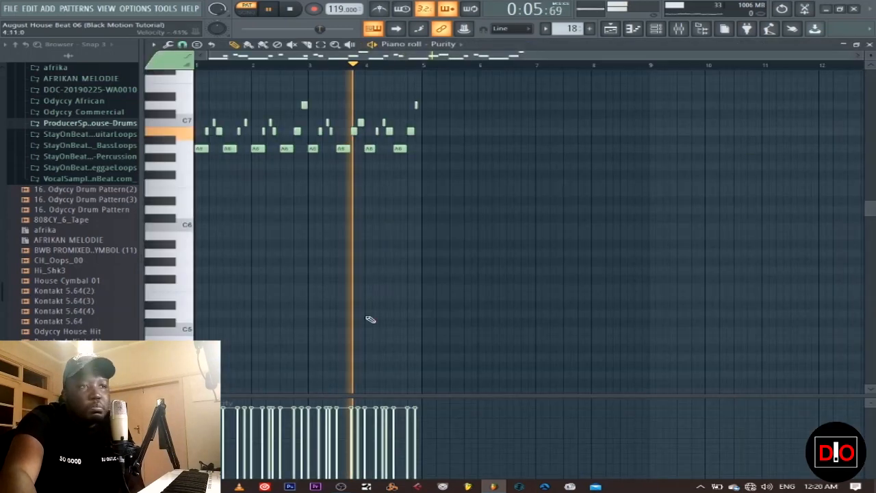
left_click_drag(848, 55, 579, 74)
scroll(800, 148, "up", 3)
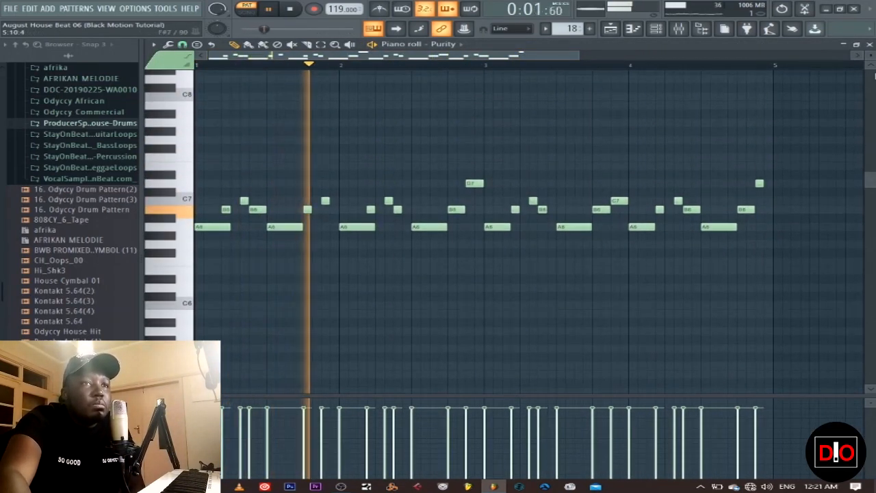
scroll(717, 151, "down", 4)
scroll(487, 170, "up", 2)
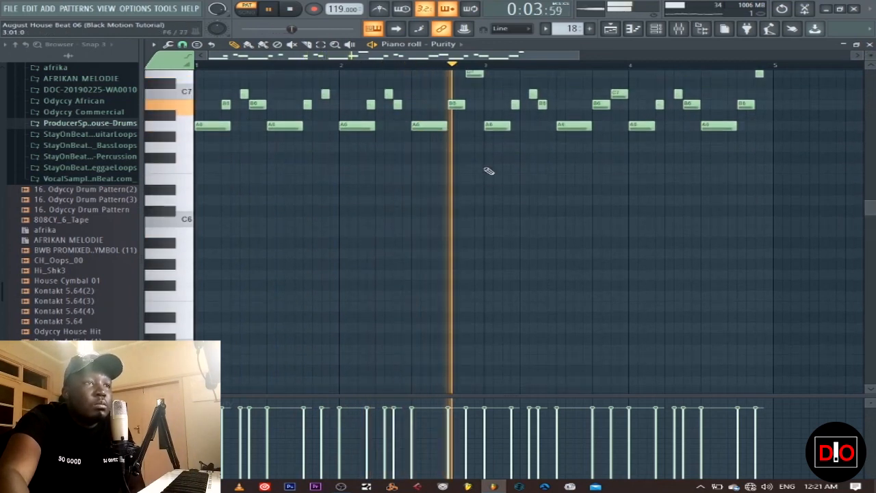
left_click(291, 9)
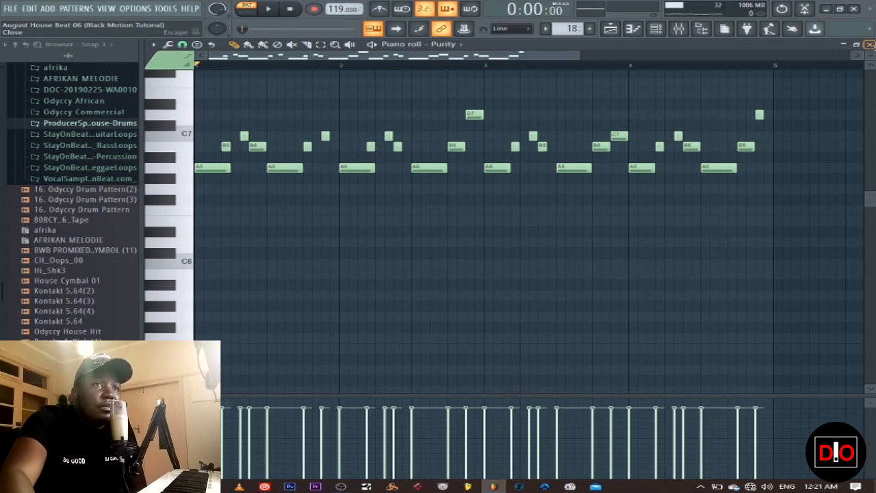
left_click(869, 44)
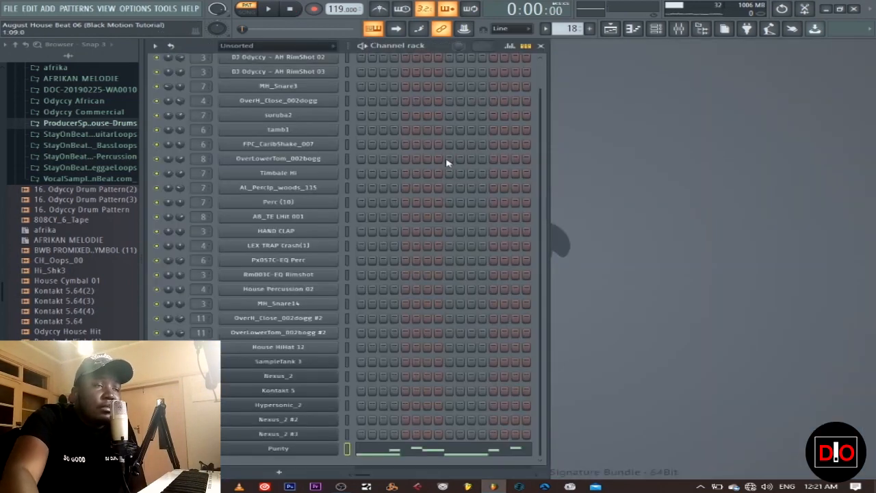
Step: Open the playlist, inspect the sample settings of the House Cymbal 05 clip before bar 17, and close them
left_click(610, 29)
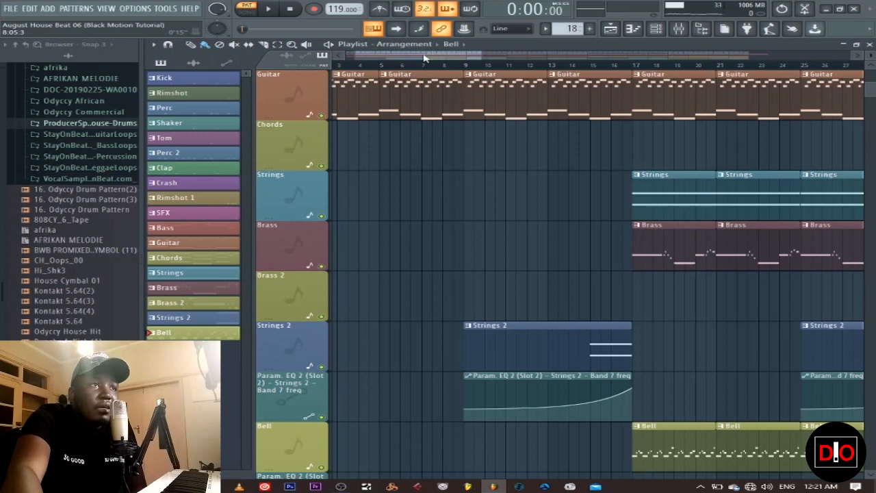
left_click_drag(423, 56, 413, 56)
left_click_drag(473, 56, 848, 57)
scroll(827, 177, "up", 5)
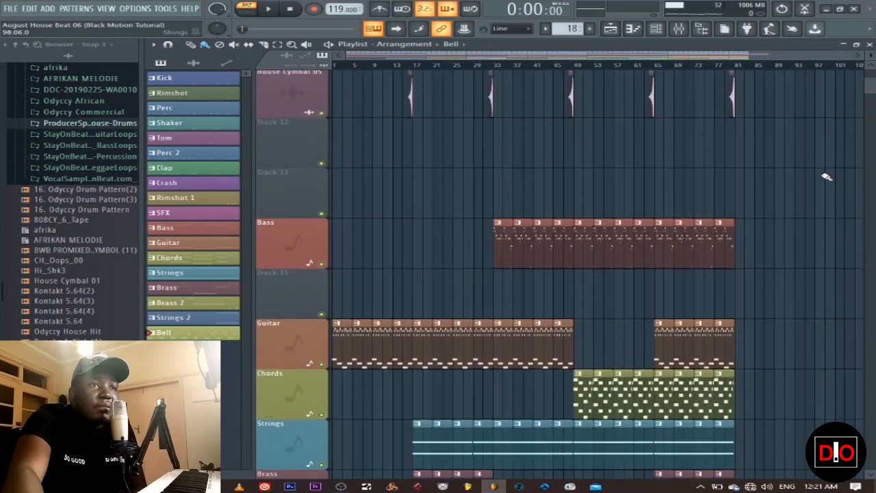
scroll(827, 177, "up", 4)
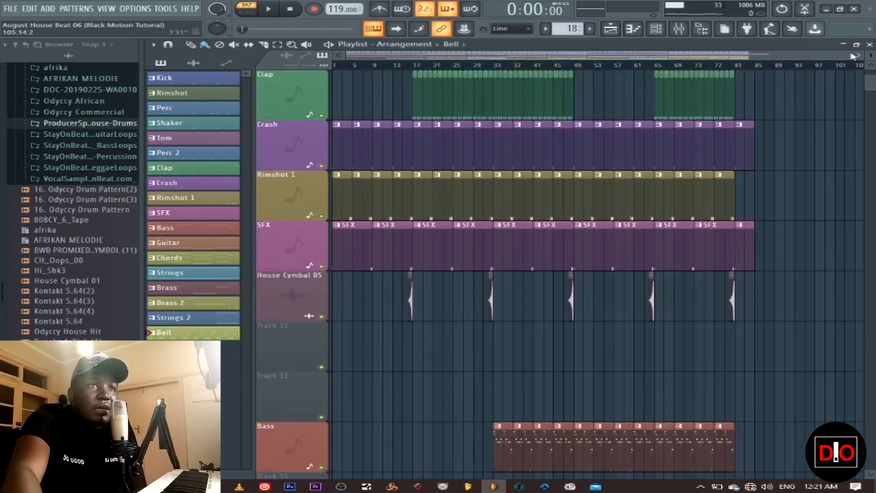
left_click_drag(849, 56, 529, 98)
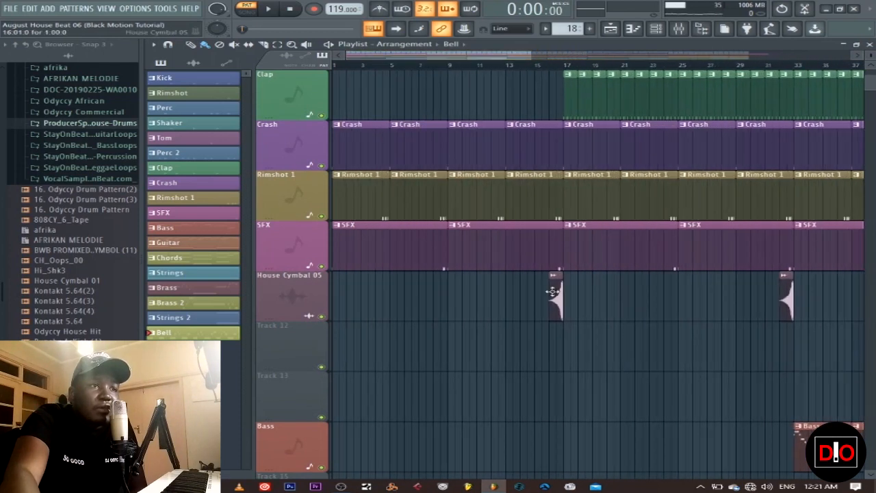
double_click(551, 293)
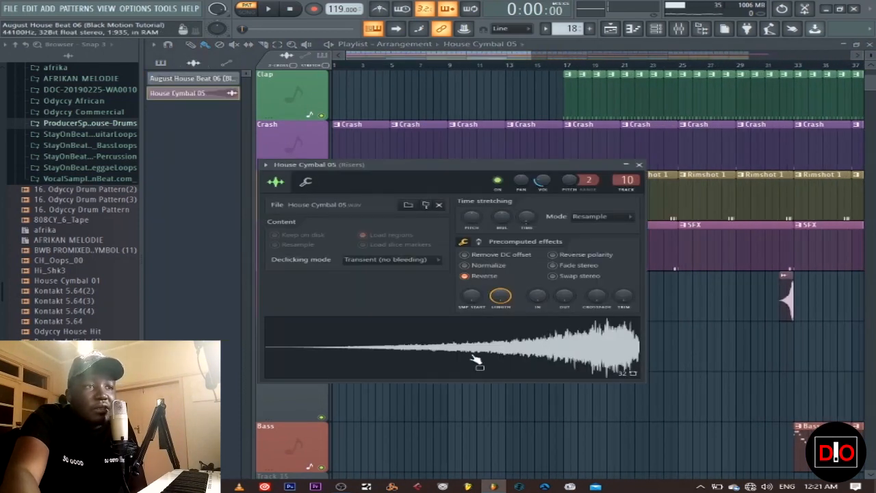
left_click(640, 165)
Step: Play the full arrangement in song mode from the start, with the playlist tracks shrunk to fit down to Bell
left_click_drag(531, 58, 838, 54)
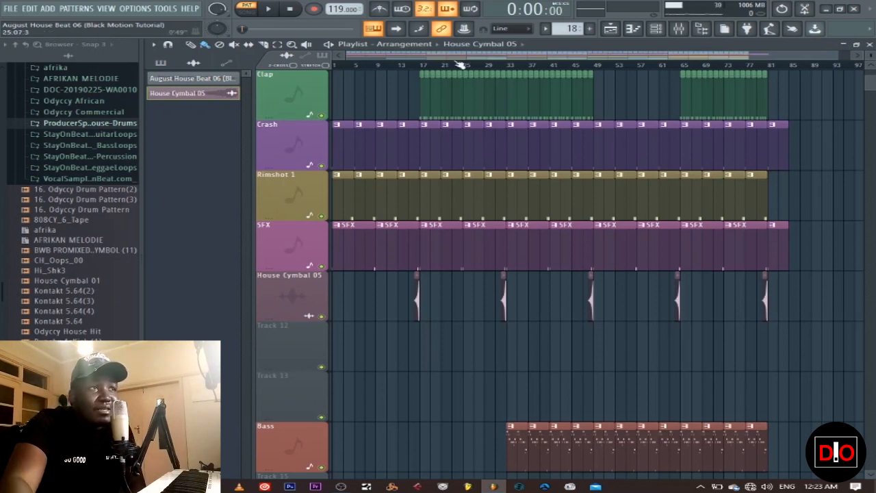
left_click(246, 12)
key("space")
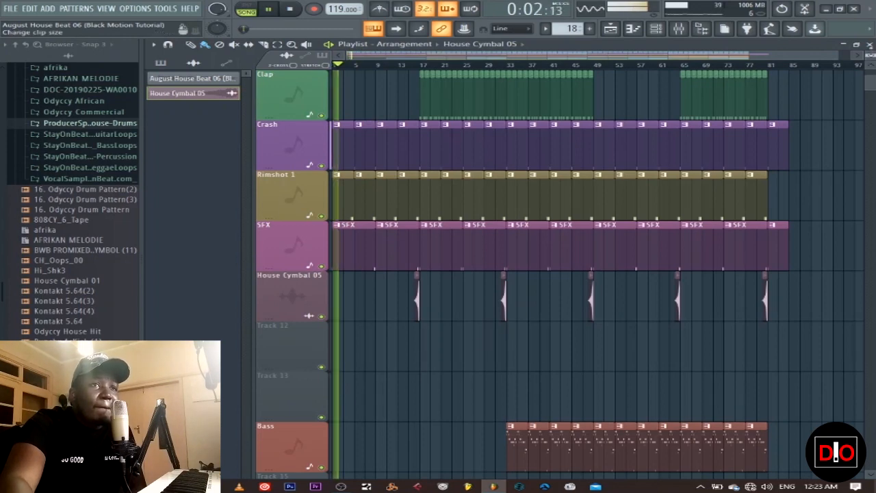
left_click_drag(871, 67, 870, 46)
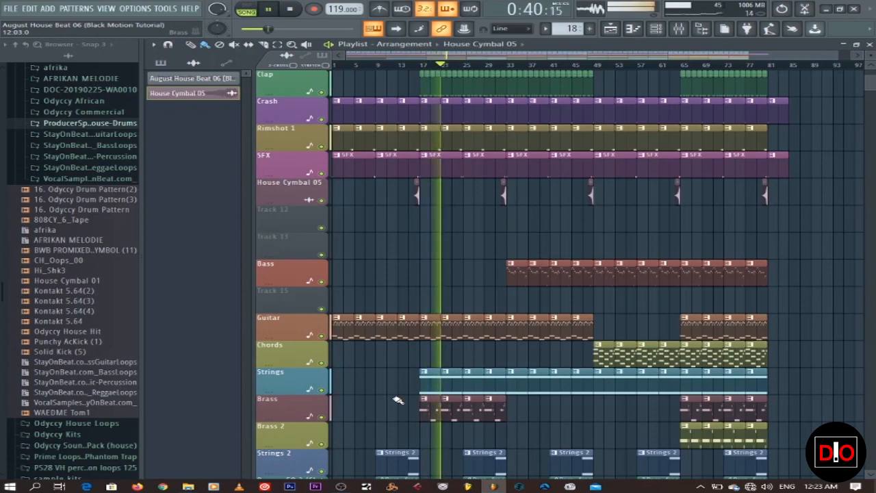
left_click_drag(868, 51, 868, 55)
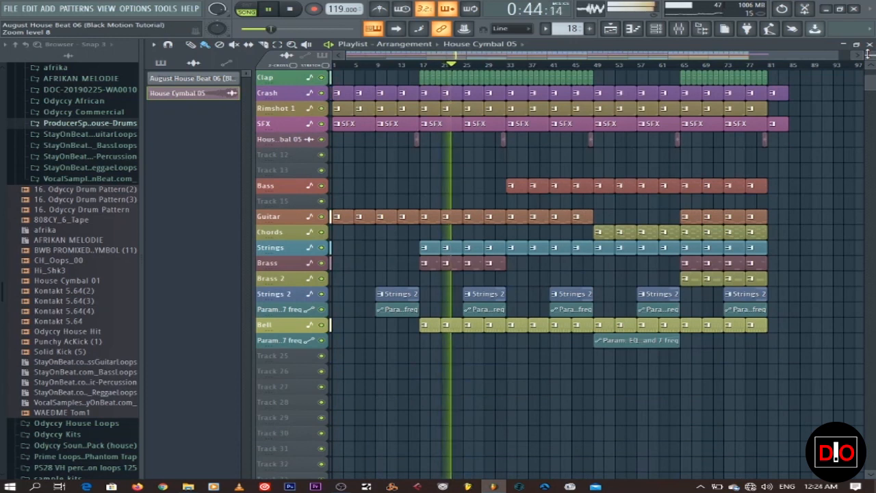